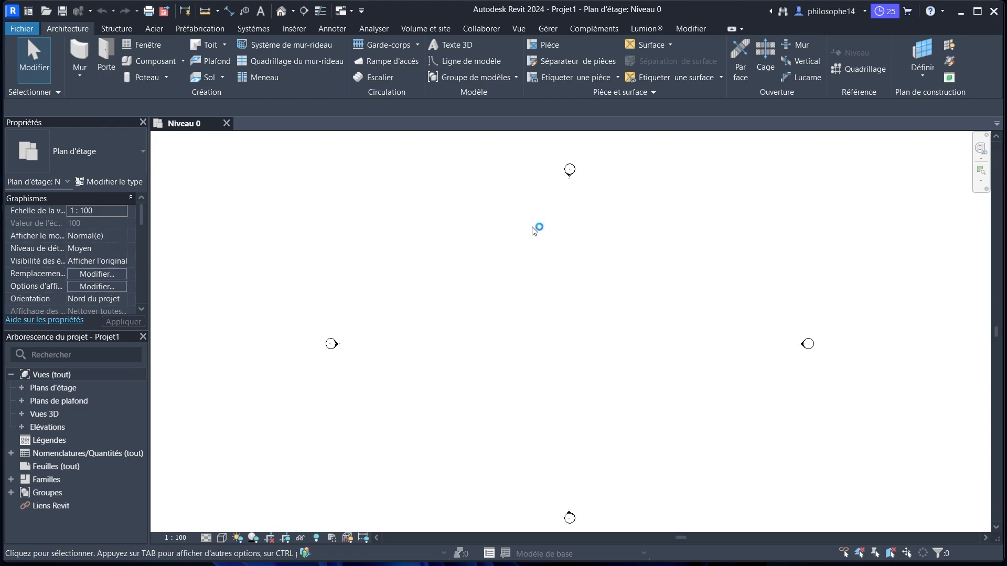
- Start an architectural wall with its location line at Nu fini: Intérieur and its height constrained to Niveau 1
{"action": "scroll", "coordinate": [534, 232], "scroll_direction": "down", "scroll_amount": 1}
{"action": "left_click", "coordinate": [82, 83]}
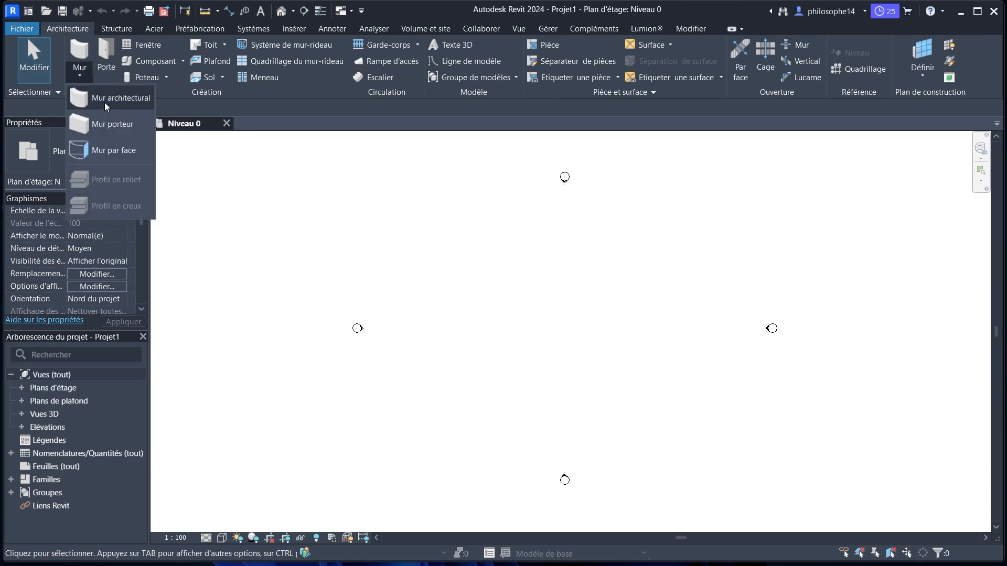
{"action": "left_click", "coordinate": [105, 102]}
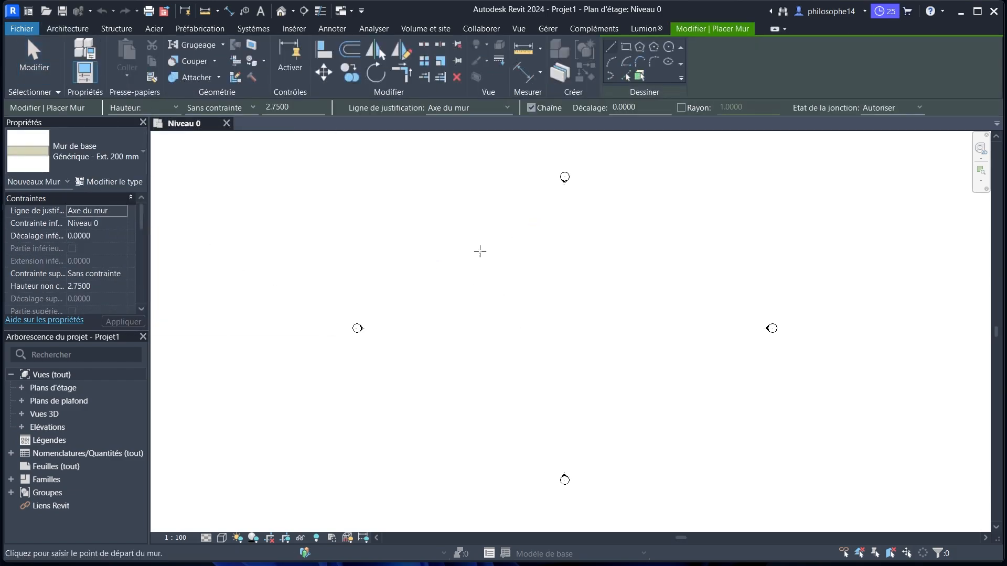
{"action": "left_click", "coordinate": [470, 108]}
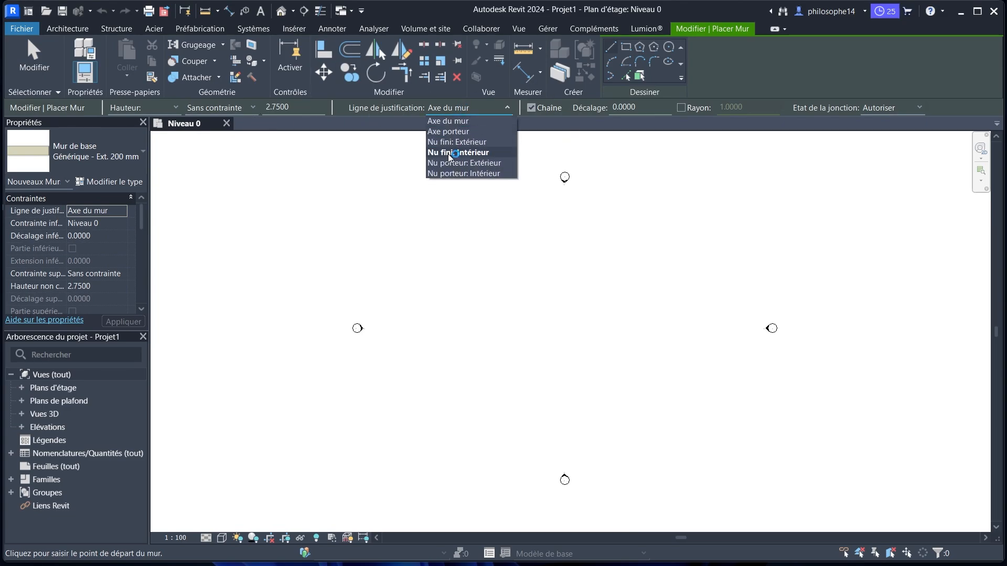
{"action": "left_click", "coordinate": [448, 153]}
{"action": "left_click", "coordinate": [237, 110]}
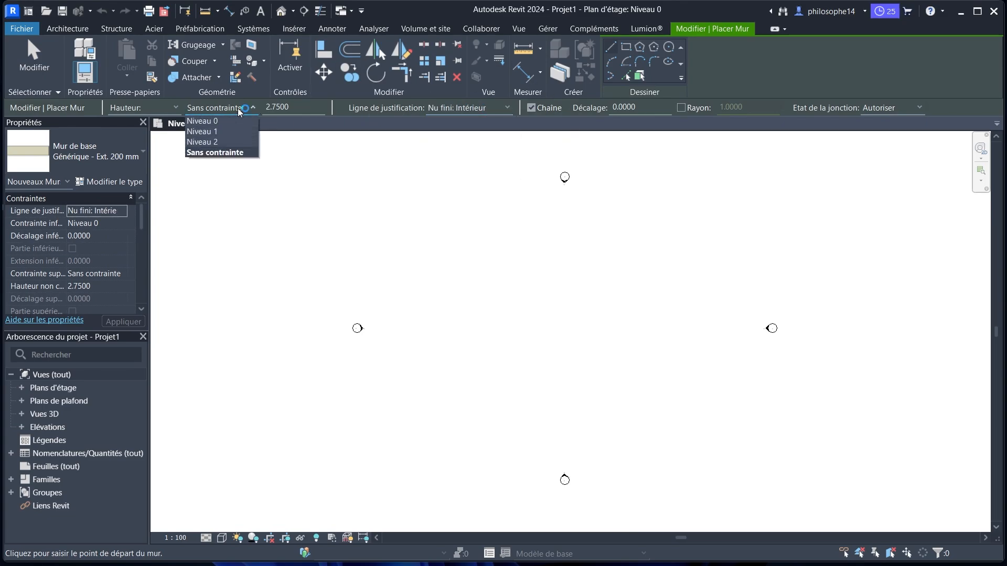
{"action": "left_click", "coordinate": [218, 135]}
- Draw the first closed rectangular room, with interior dimensions of about 5 m horizontally by 4 m vertically
{"action": "scroll", "coordinate": [512, 349], "scroll_direction": "up", "scroll_amount": 1}
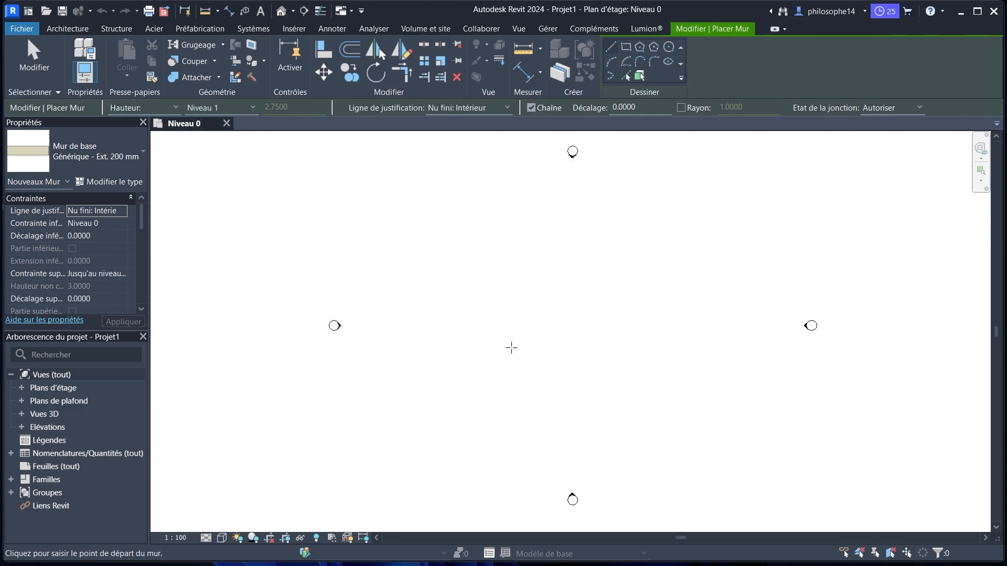
{"action": "left_click", "coordinate": [466, 357]}
{"action": "scroll", "coordinate": [464, 330], "scroll_direction": "up", "scroll_amount": 1}
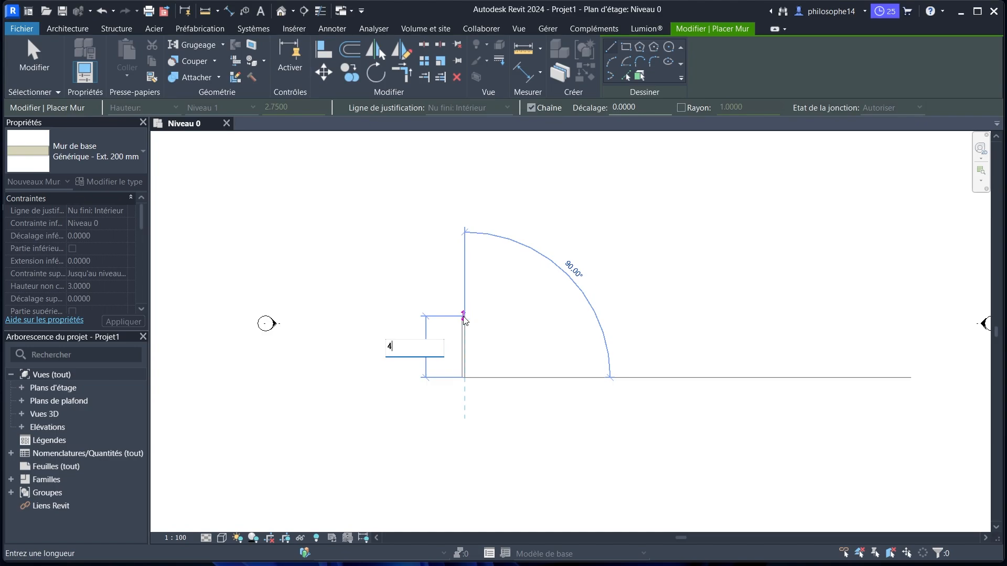
{"action": "left_click", "coordinate": [464, 324]}
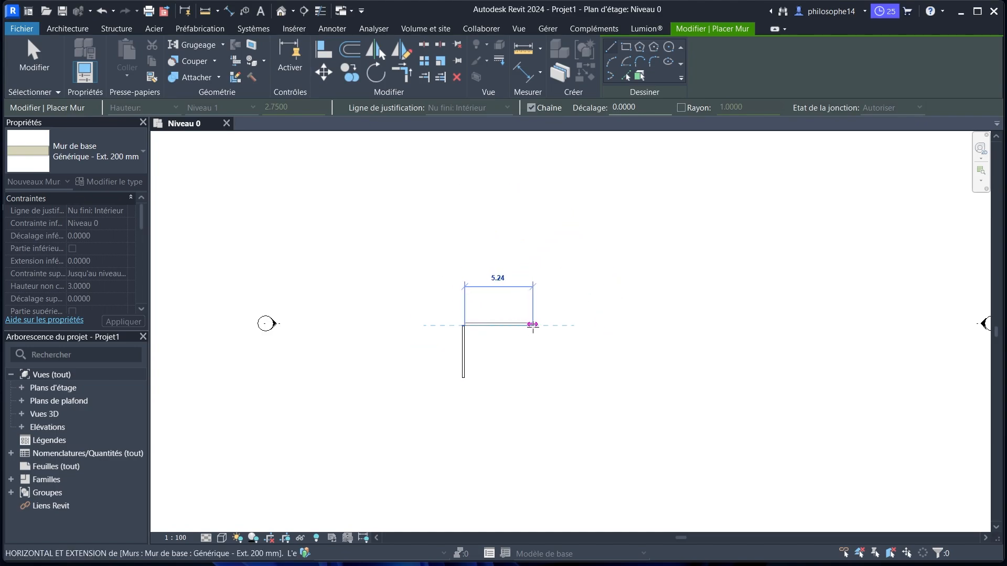
{"action": "left_click", "coordinate": [533, 325]}
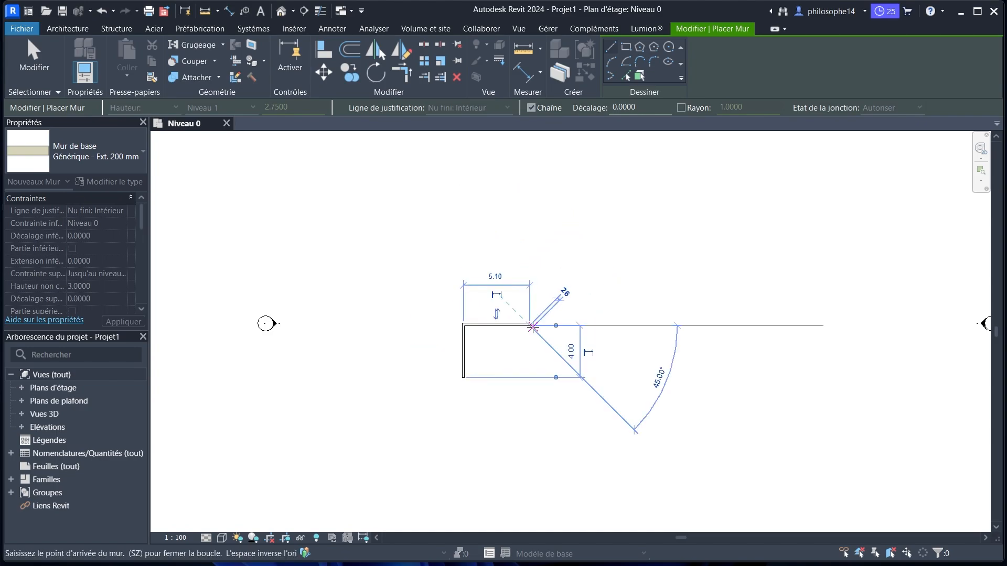
{"action": "left_click", "coordinate": [533, 377]}
{"action": "left_click", "coordinate": [463, 378]}
- Draw a second 5 m by 4 m rectangular room to the right, aligned with the first, and end wall placement
{"action": "left_click", "coordinate": [582, 325]}
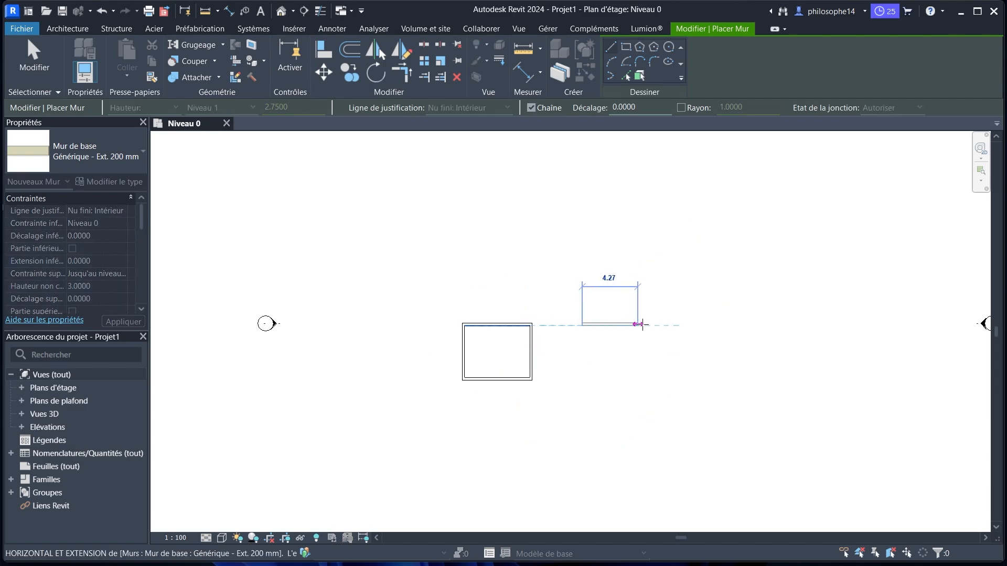
{"action": "left_click", "coordinate": [649, 324]}
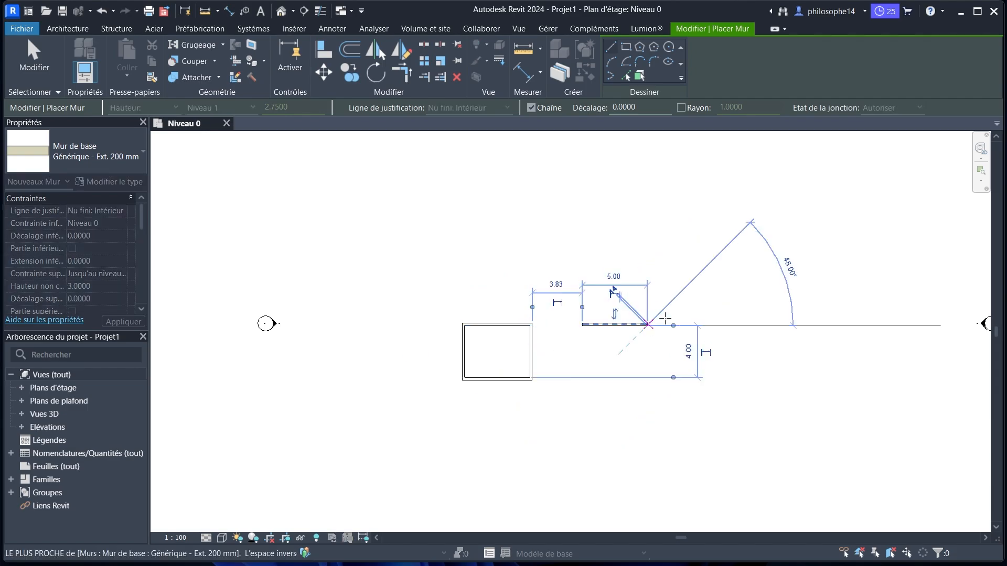
{"action": "left_click", "coordinate": [650, 378]}
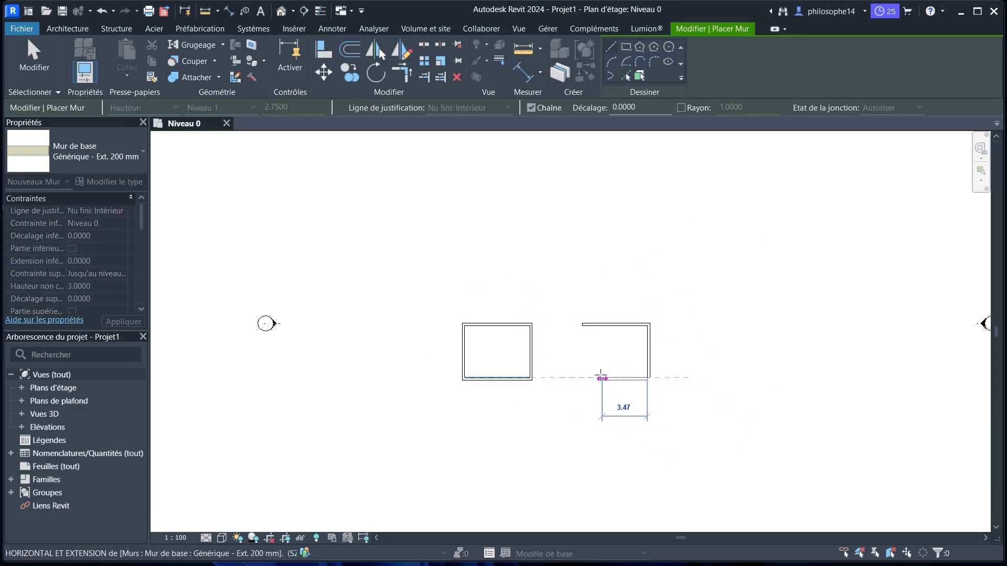
{"action": "left_click", "coordinate": [582, 377]}
{"action": "left_click", "coordinate": [582, 324]}
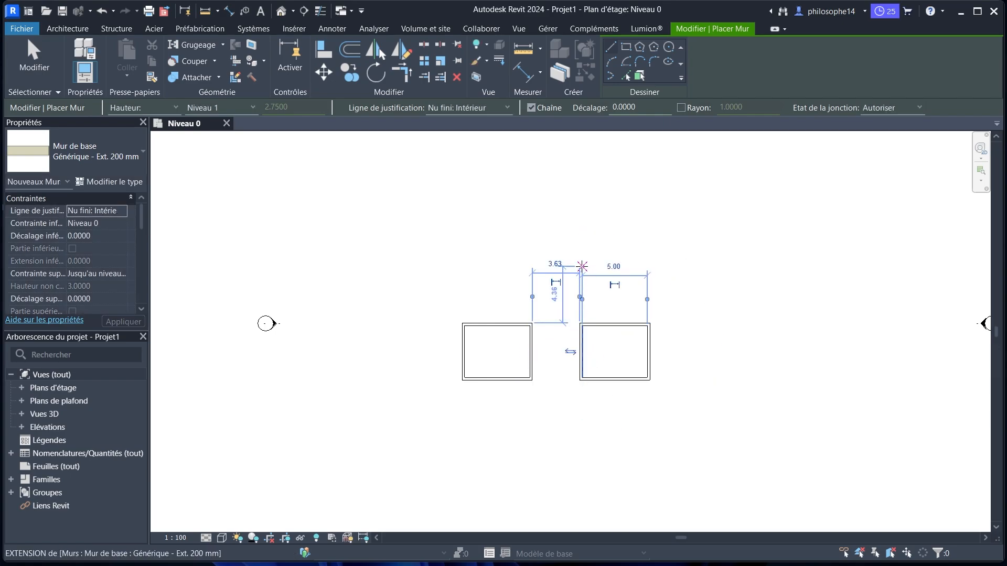
{"action": "right_click", "coordinate": [594, 242]}
{"action": "left_click", "coordinate": [602, 248]}
{"action": "scroll", "coordinate": [574, 330], "scroll_direction": "up", "scroll_amount": 2}
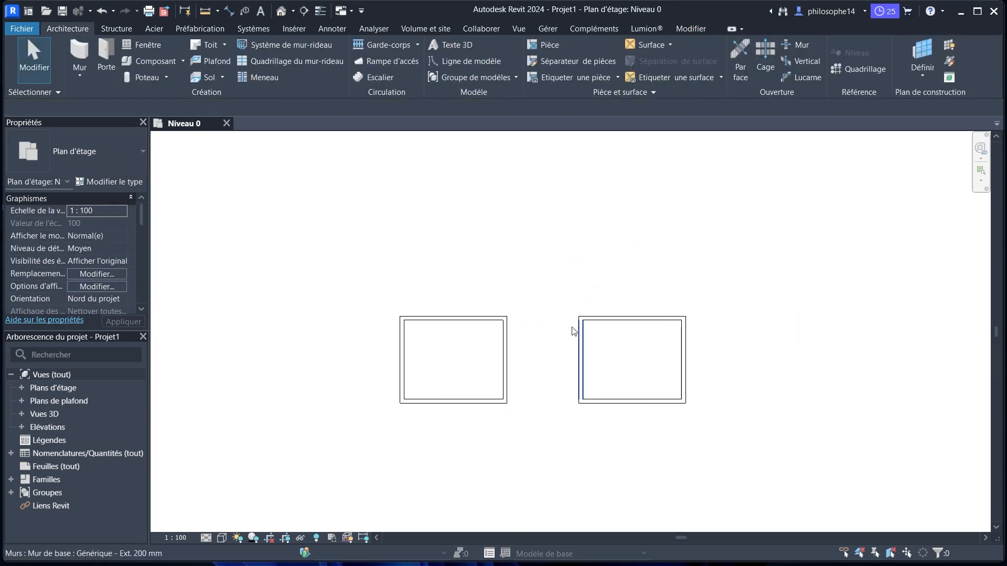
- Open the {3D} view and examine the two walled rooms
{"action": "scroll", "coordinate": [560, 299], "scroll_direction": "down", "scroll_amount": 1}
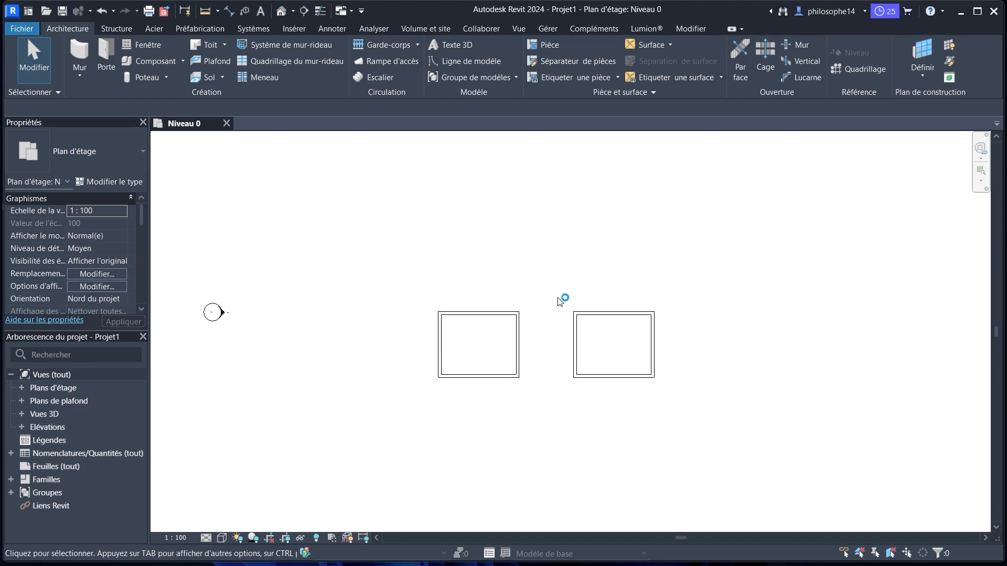
{"action": "left_click", "coordinate": [24, 413]}
{"action": "double_click", "coordinate": [51, 429]}
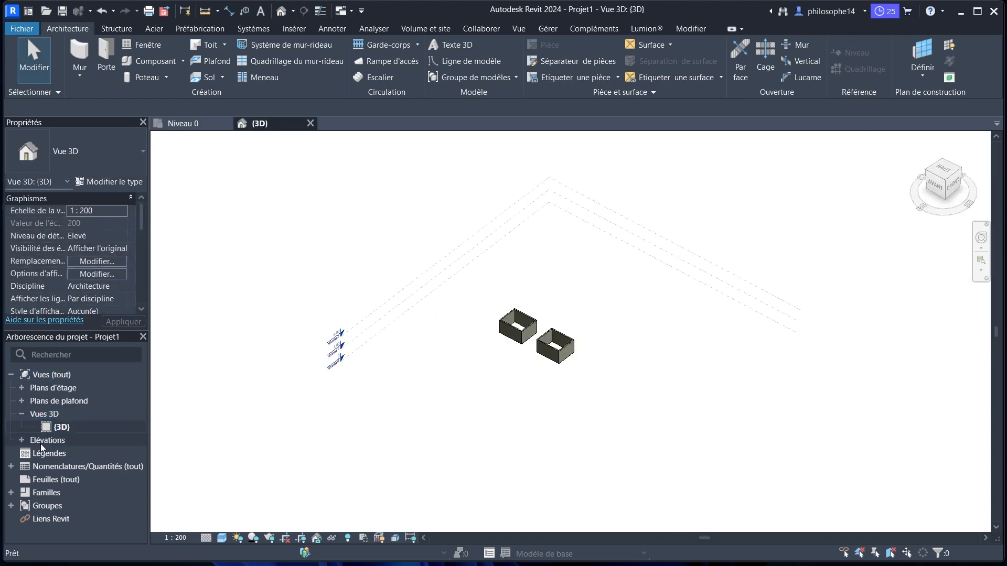
{"action": "scroll", "coordinate": [524, 326], "scroll_direction": "up", "scroll_amount": 3}
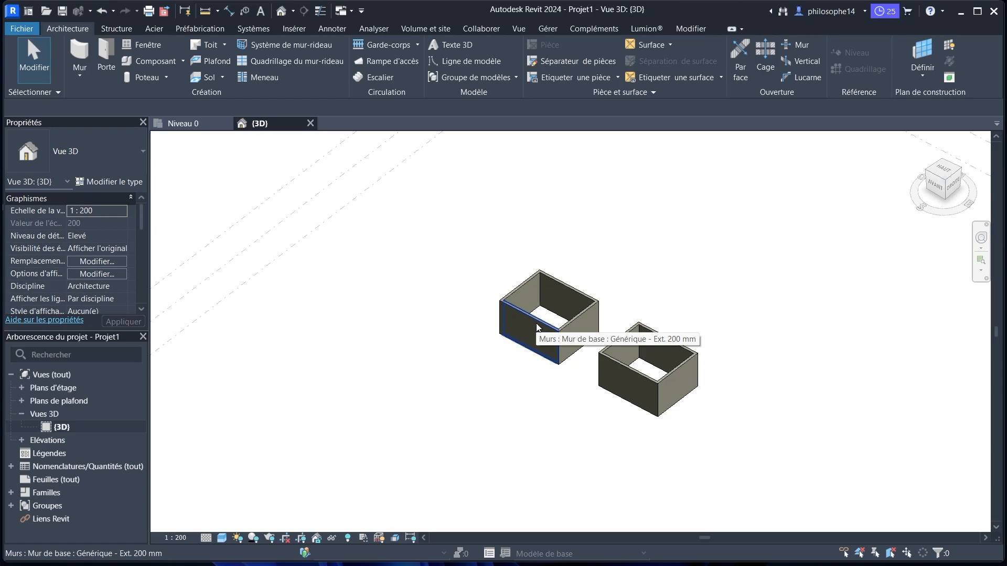
- From the Elévation Est view, open the Niveau 1 floor plan via its level marker and place its view right after Niveau 0
{"action": "left_click", "coordinate": [20, 440]}
{"action": "double_click", "coordinate": [62, 458]}
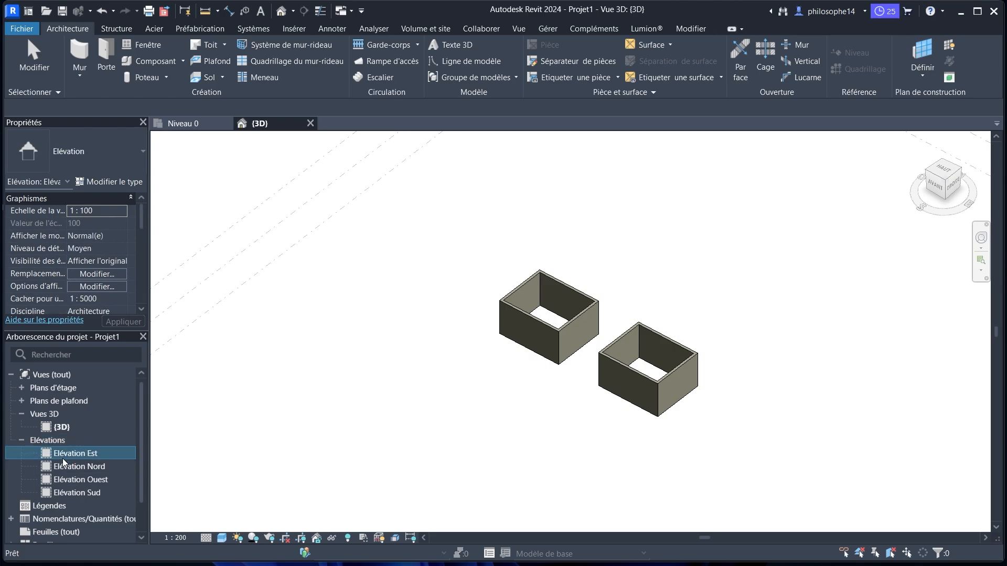
{"action": "scroll", "coordinate": [676, 407], "scroll_direction": "up", "scroll_amount": 4}
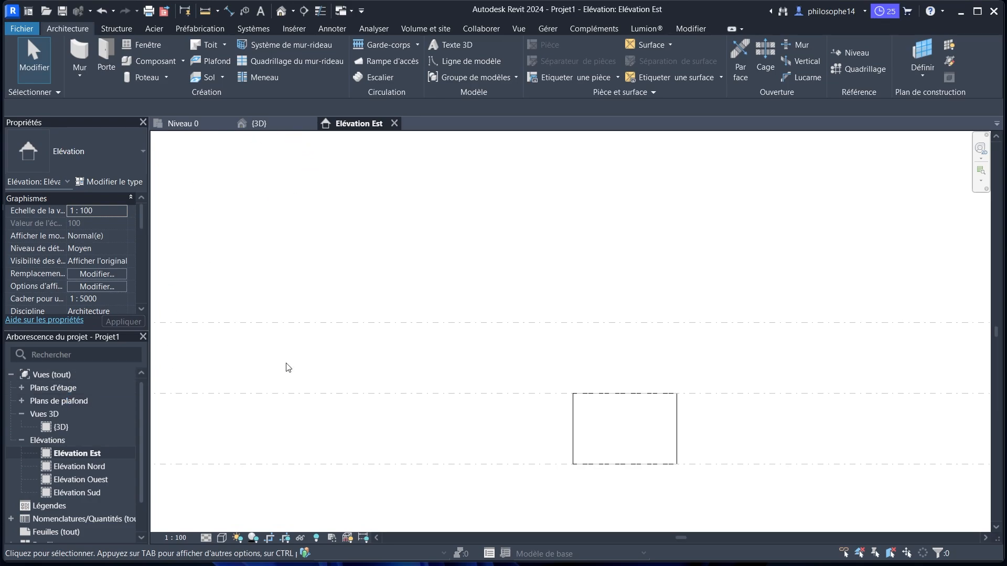
{"action": "scroll", "coordinate": [446, 289], "scroll_direction": "down", "scroll_amount": 3}
{"action": "scroll", "coordinate": [719, 349], "scroll_direction": "up", "scroll_amount": 5}
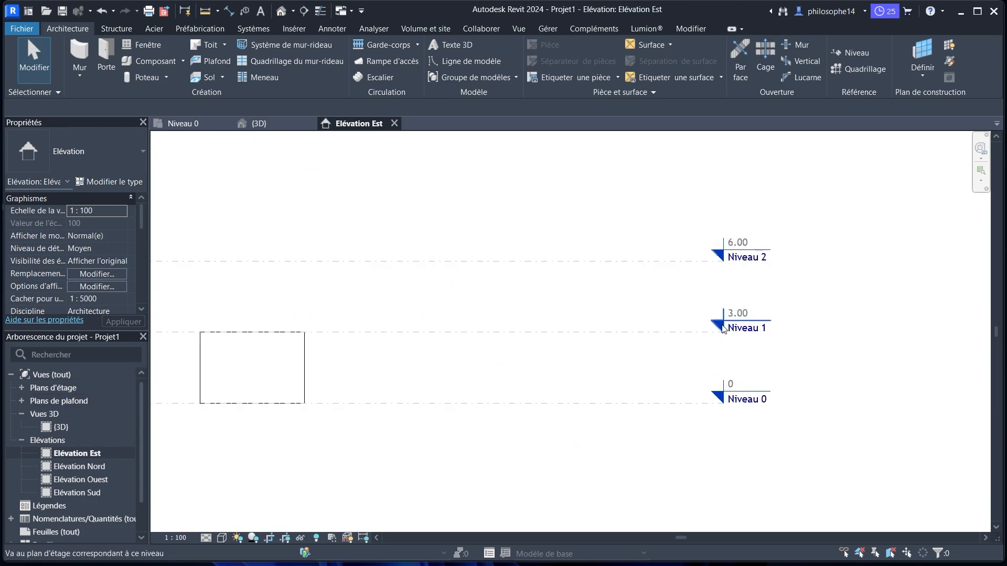
{"action": "double_click", "coordinate": [722, 328]}
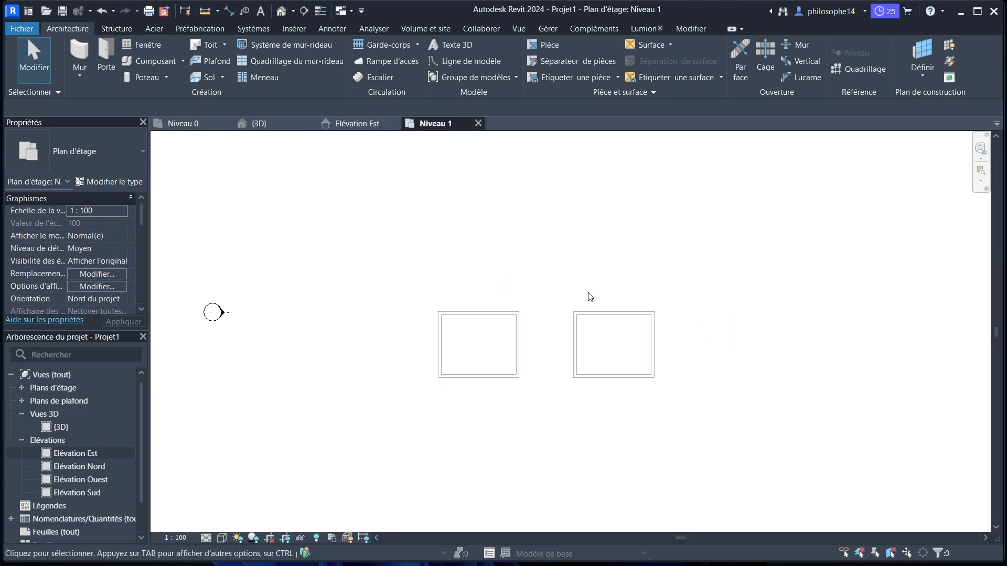
{"action": "left_click_drag", "start_coordinate": [436, 123], "coordinate": [270, 125]}
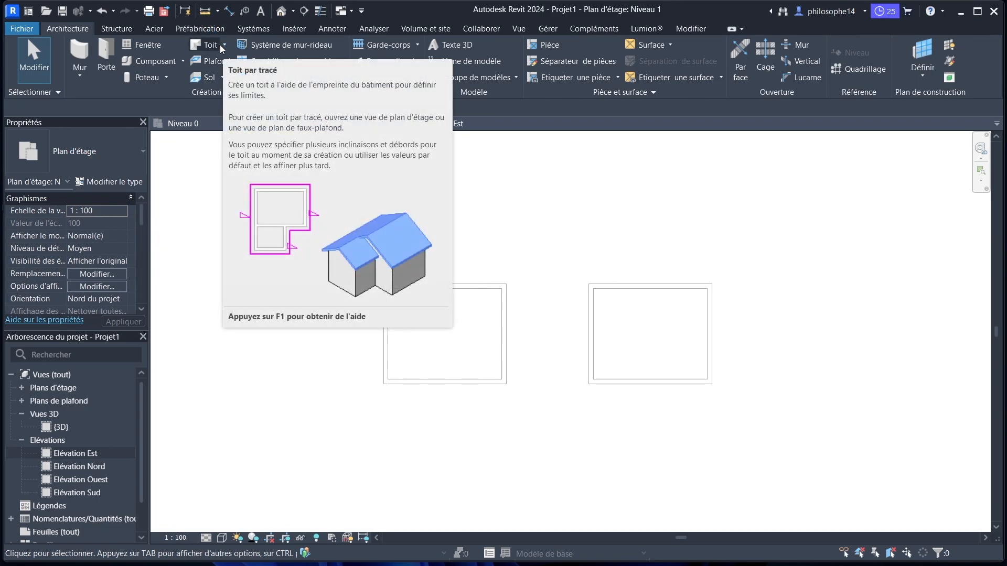
- Start a roof by footprint (Toit par tracé) using line picking with an offset of 0.3 m
{"action": "left_click", "coordinate": [224, 44]}
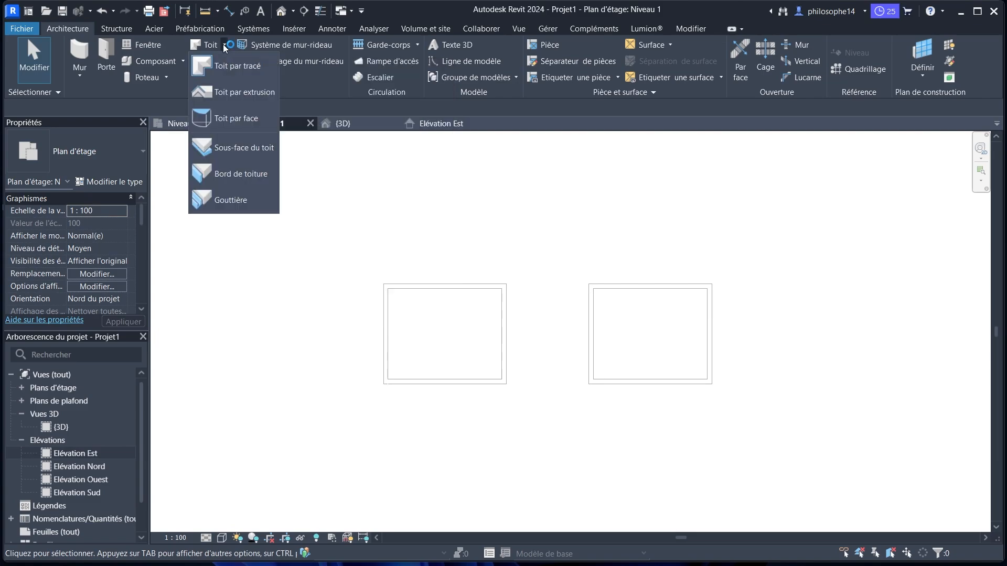
{"action": "left_click", "coordinate": [221, 71]}
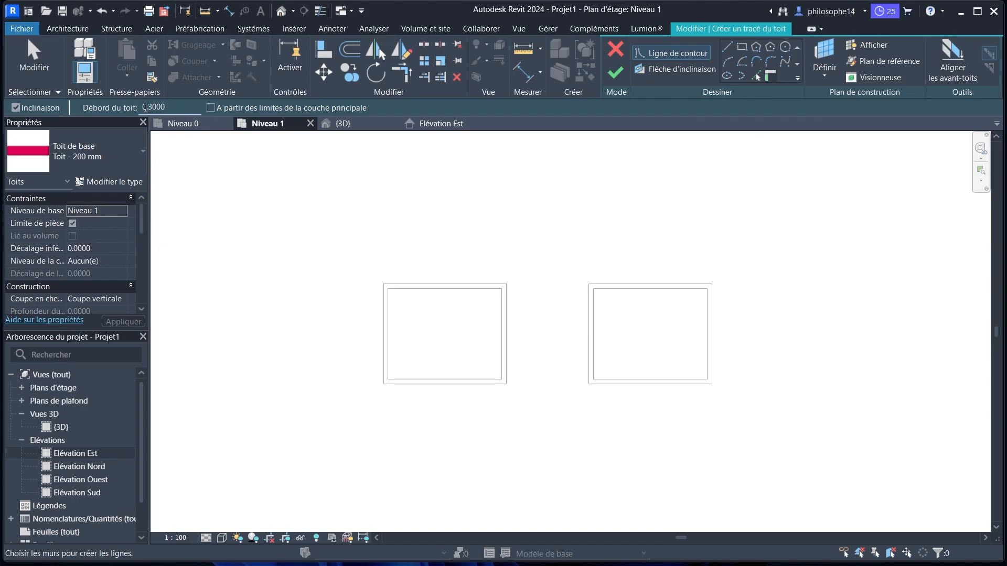
{"action": "left_click_drag", "start_coordinate": [147, 107], "coordinate": [121, 108]}
{"action": "left_click", "coordinate": [755, 75]}
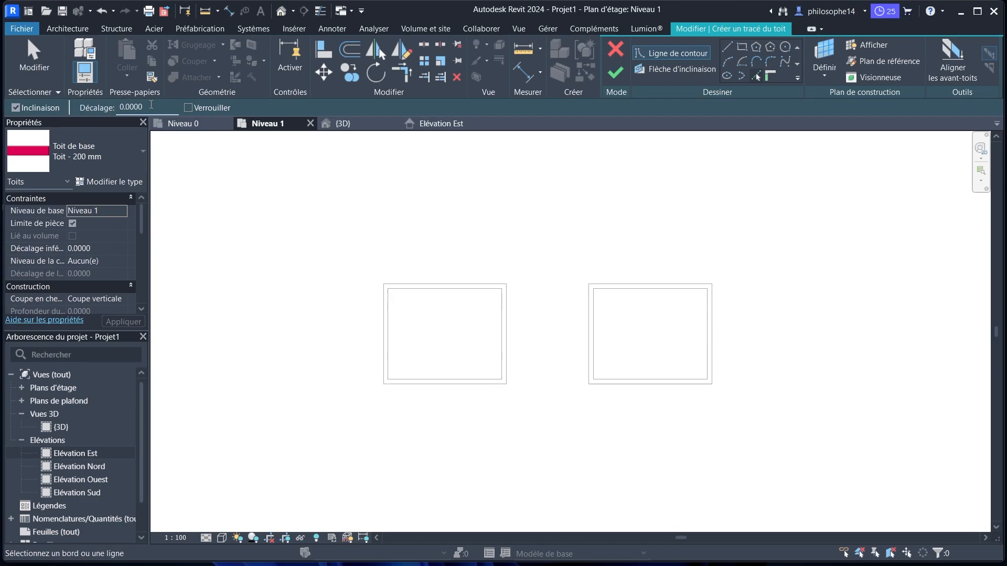
{"action": "type", "text": "3"}
{"action": "key", "text": "Return"}
- Set the offset for the picked roof boundary lines to 0.6 m
{"action": "left_click", "coordinate": [757, 77]}
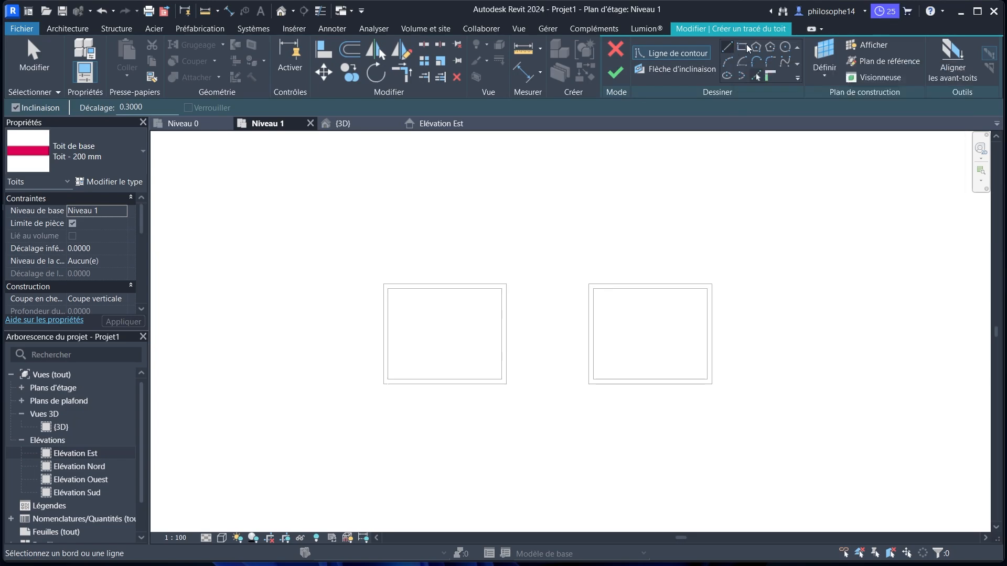
{"action": "left_click", "coordinate": [756, 74]}
{"action": "left_click_drag", "start_coordinate": [139, 107], "coordinate": [127, 107]}
{"action": "type", "text": "6"}
{"action": "key", "text": "Return"}
- Create the closed roof boundary outside the left room by picking the outer edges of its four walls, with slope defined on every side
{"action": "scroll", "coordinate": [433, 283], "scroll_direction": "up", "scroll_amount": 1}
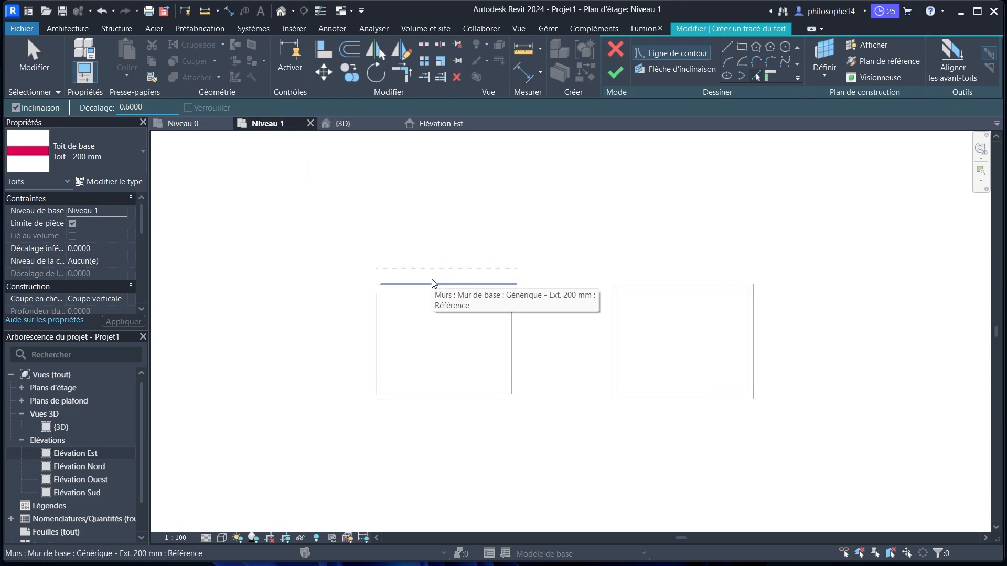
{"action": "left_click", "coordinate": [433, 284]}
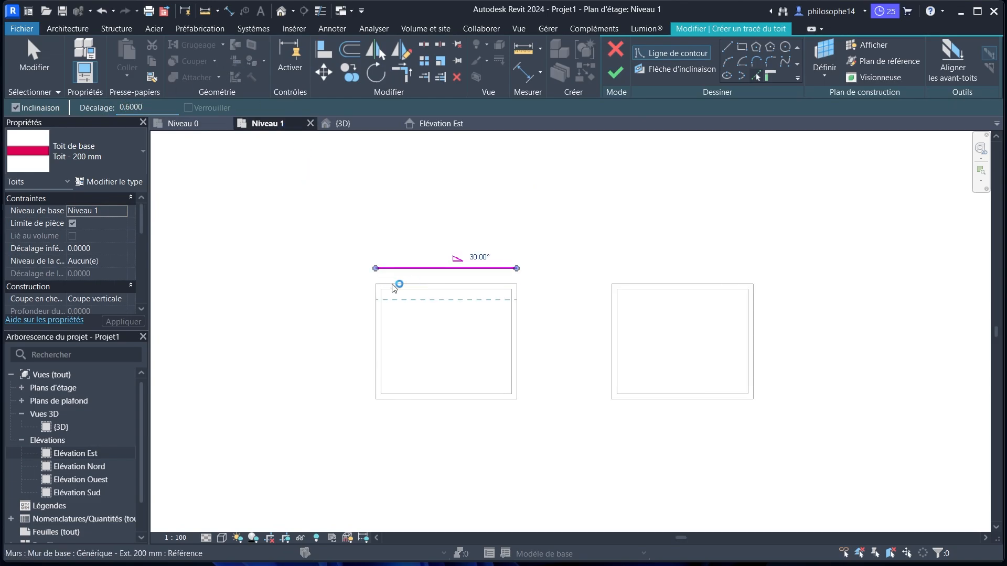
{"action": "left_click", "coordinate": [376, 333]}
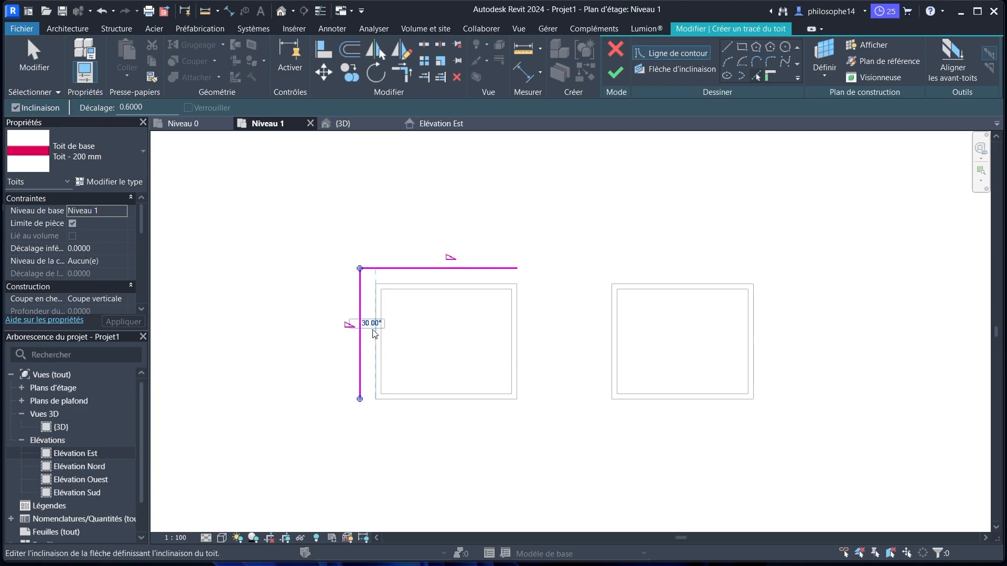
{"action": "left_click", "coordinate": [392, 408]}
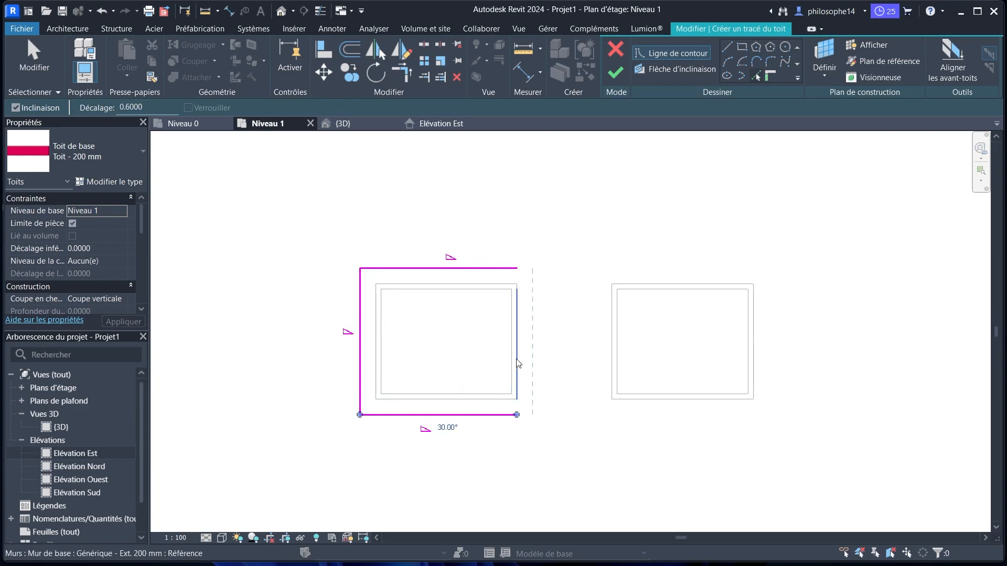
{"action": "left_click", "coordinate": [517, 355]}
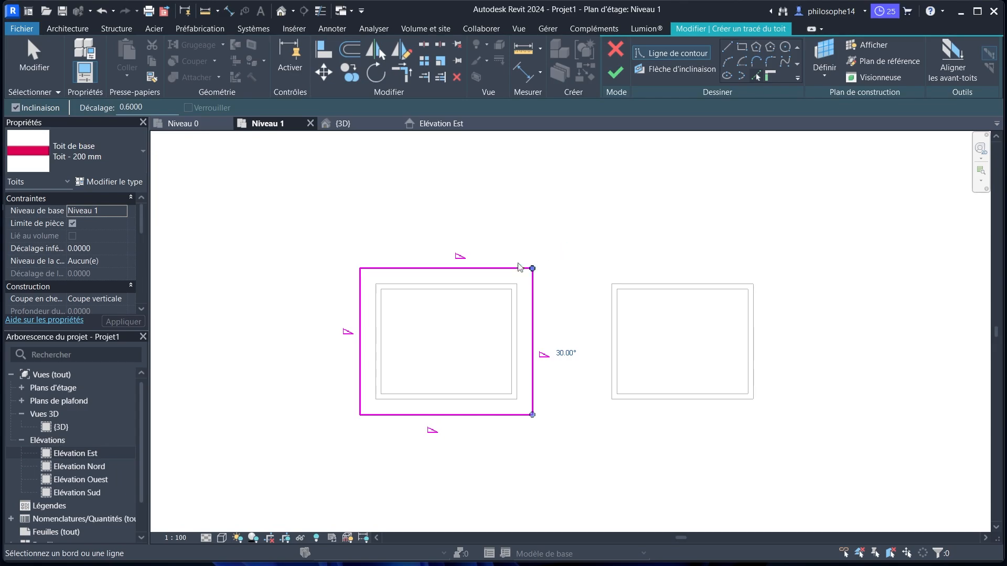
{"action": "key", "text": "Escape"}
- Try turning off the slope definition for the upper edge of the roof boundary
{"action": "left_click", "coordinate": [460, 266]}
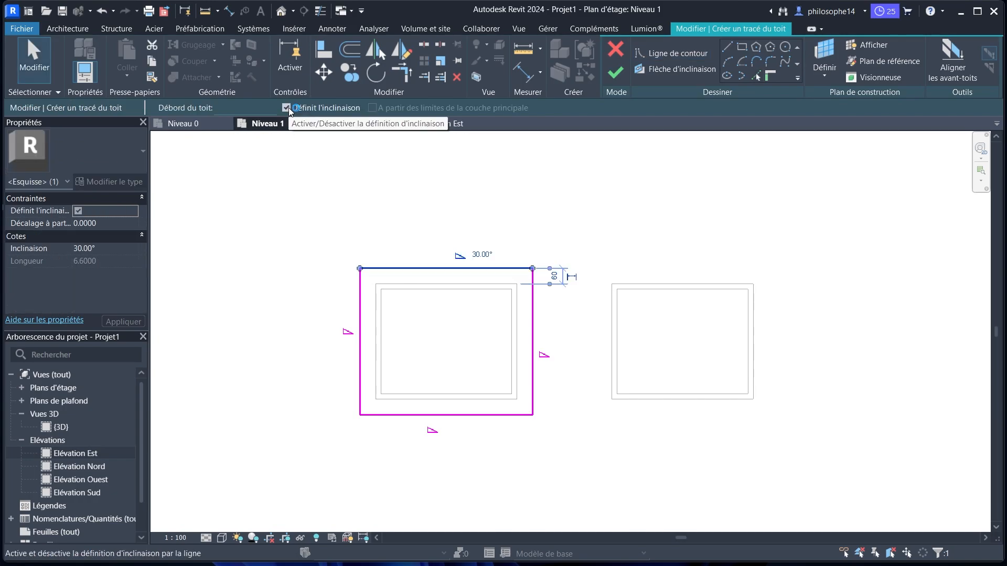
{"action": "left_click", "coordinate": [286, 108]}
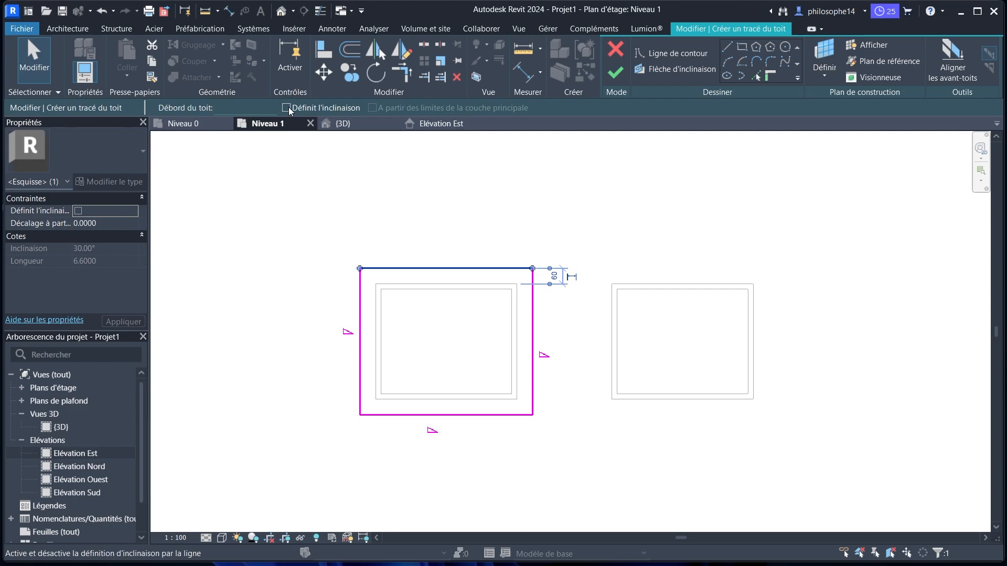
{"action": "key", "text": "Escape"}
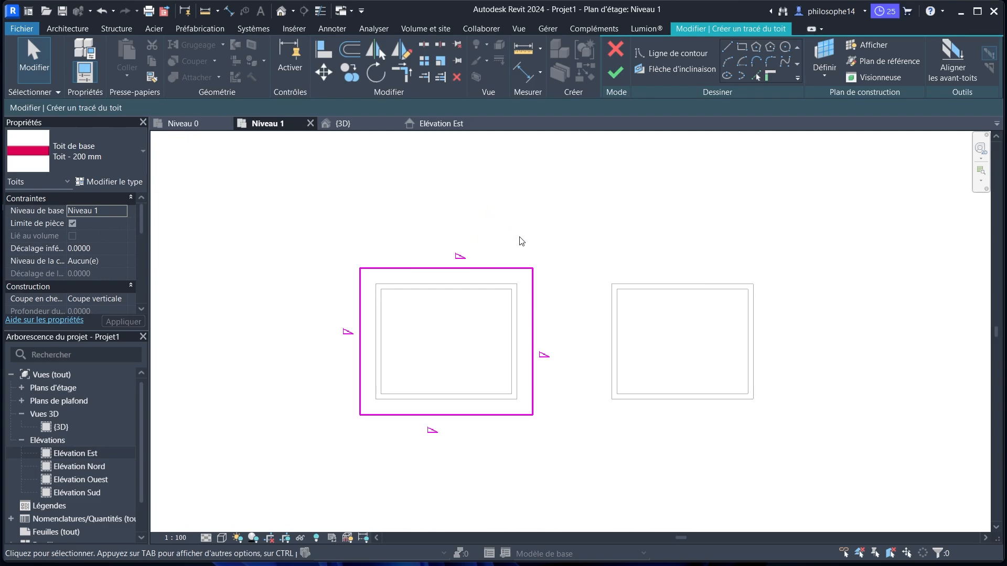
- Finish the footprint sketch to generate the four-sided sloped roof over the left room
{"action": "scroll", "coordinate": [438, 302], "scroll_direction": "down", "scroll_amount": 1}
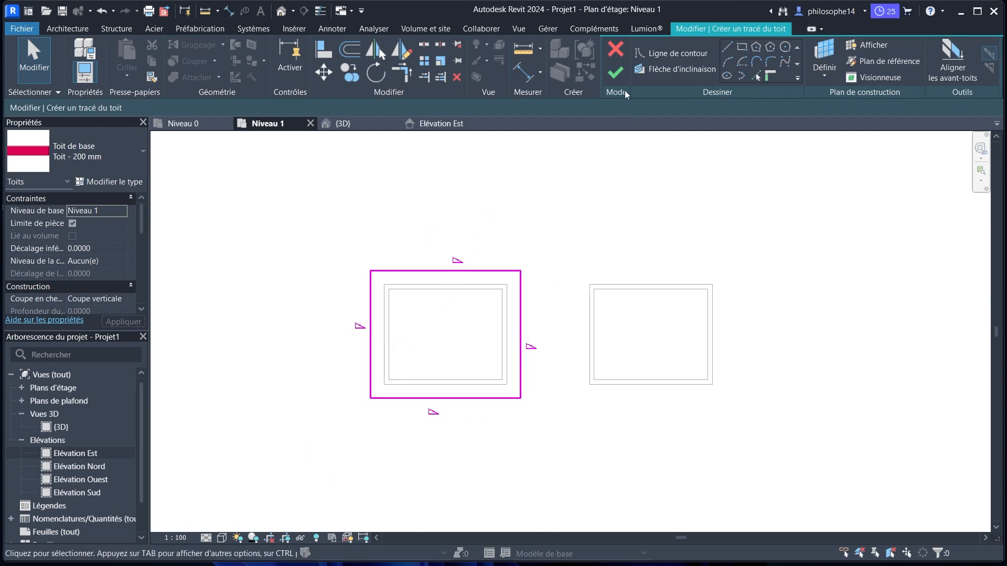
{"action": "left_click", "coordinate": [615, 72]}
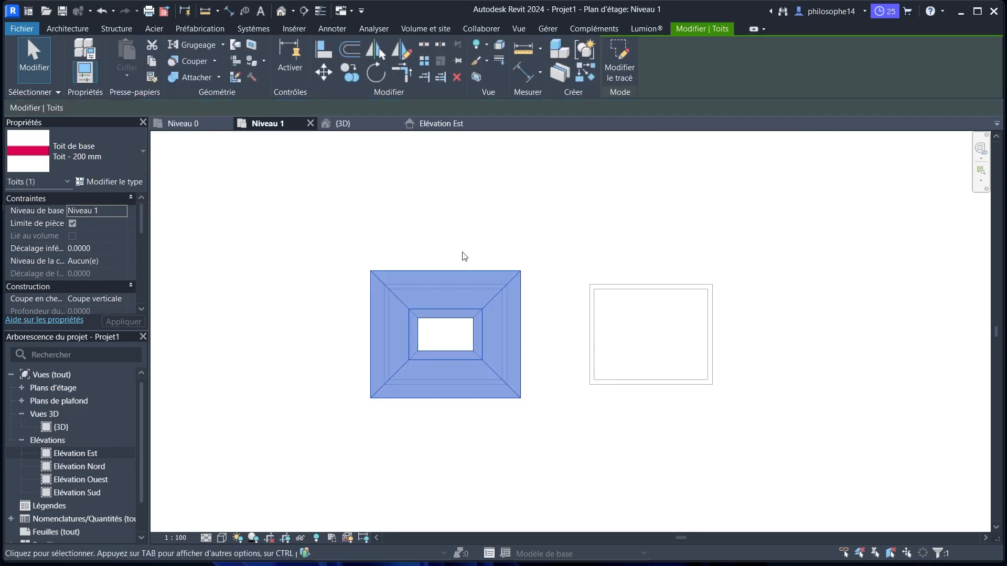
- In the 3D view, remove the slope definition from the rear long edge of the roof footprint and finish the sketch
{"action": "left_click", "coordinate": [343, 124]}
{"action": "scroll", "coordinate": [640, 298], "scroll_direction": "up", "scroll_amount": 2}
{"action": "left_click", "coordinate": [640, 298]}
{"action": "scroll", "coordinate": [719, 224], "scroll_direction": "down", "scroll_amount": 2}
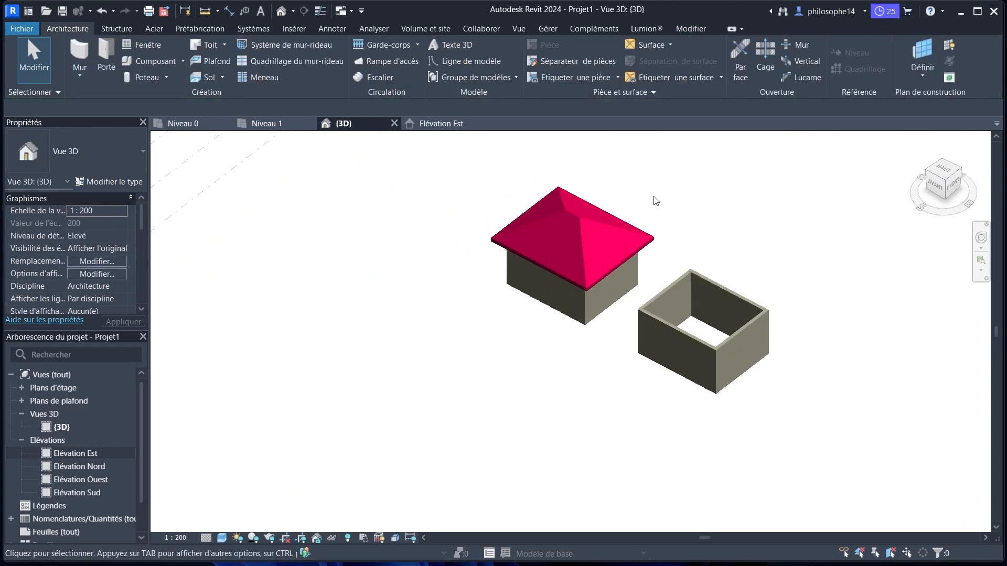
{"action": "scroll", "coordinate": [656, 198], "scroll_direction": "up", "scroll_amount": 3}
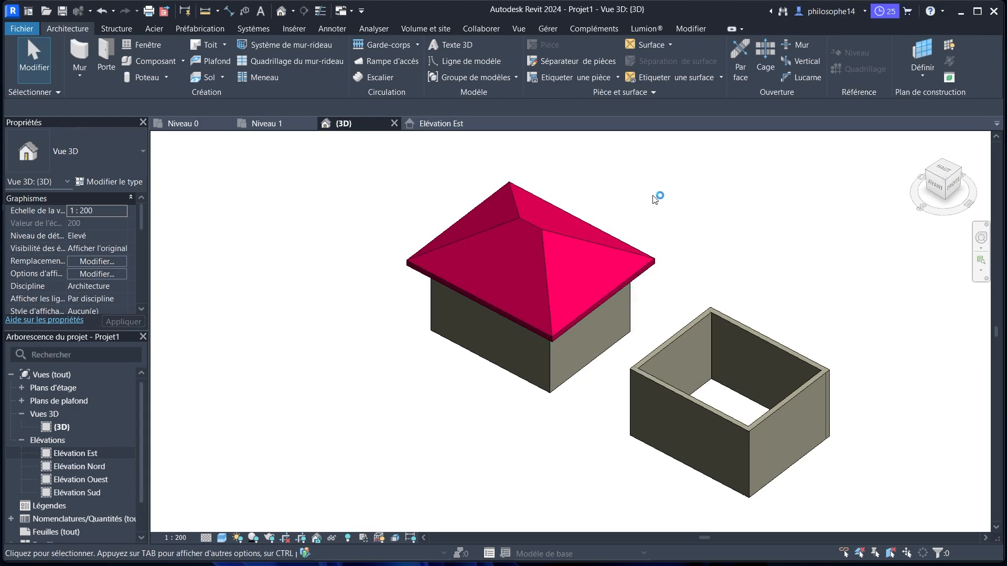
{"action": "double_click", "coordinate": [620, 237]}
{"action": "left_click", "coordinate": [645, 262]}
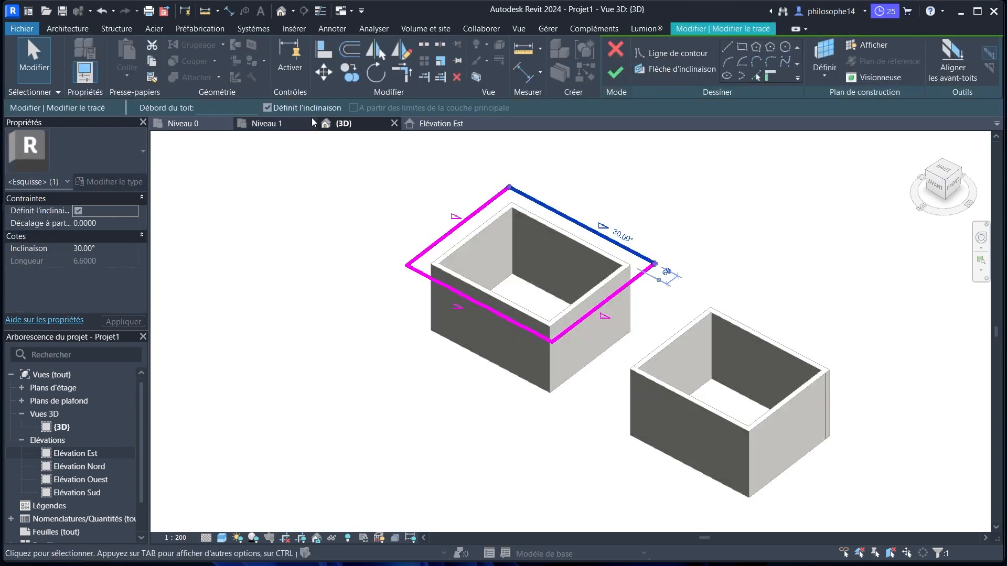
{"action": "left_click", "coordinate": [270, 108]}
{"action": "left_click", "coordinate": [660, 196]}
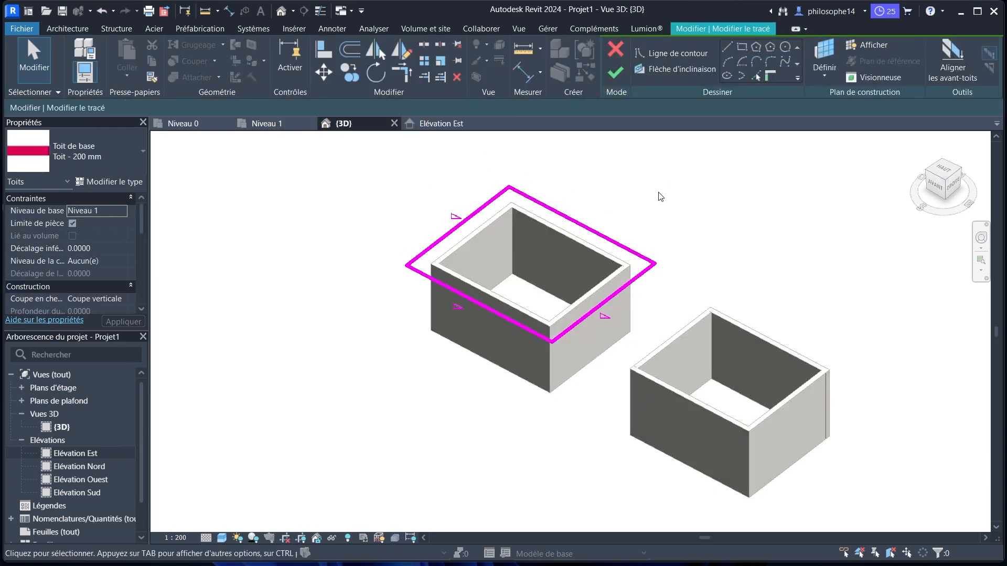
{"action": "left_click", "coordinate": [624, 85]}
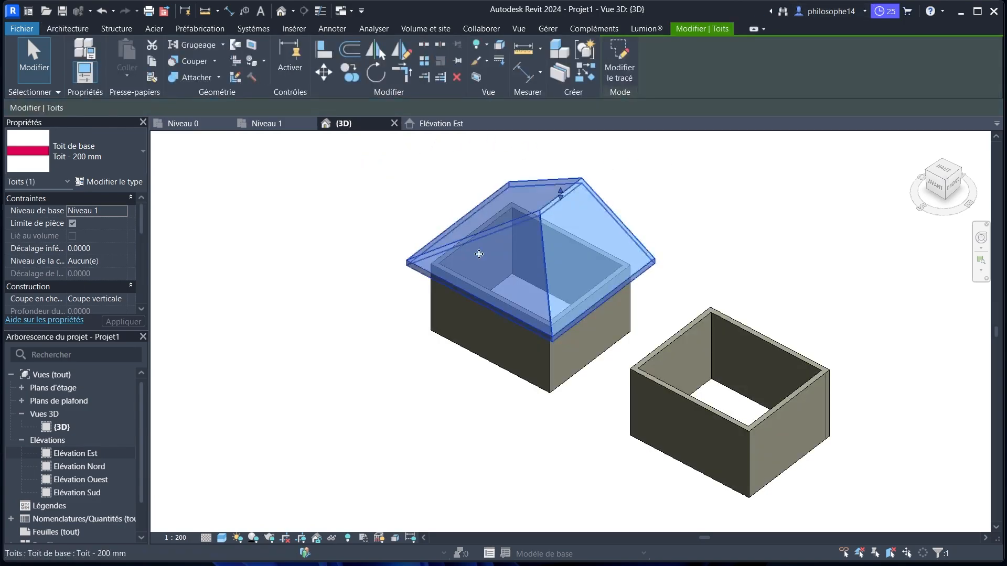
- Remove the slope definition from the front long edge of the roof footprint to form a two-slope gable roof
{"action": "double_click", "coordinate": [522, 327]}
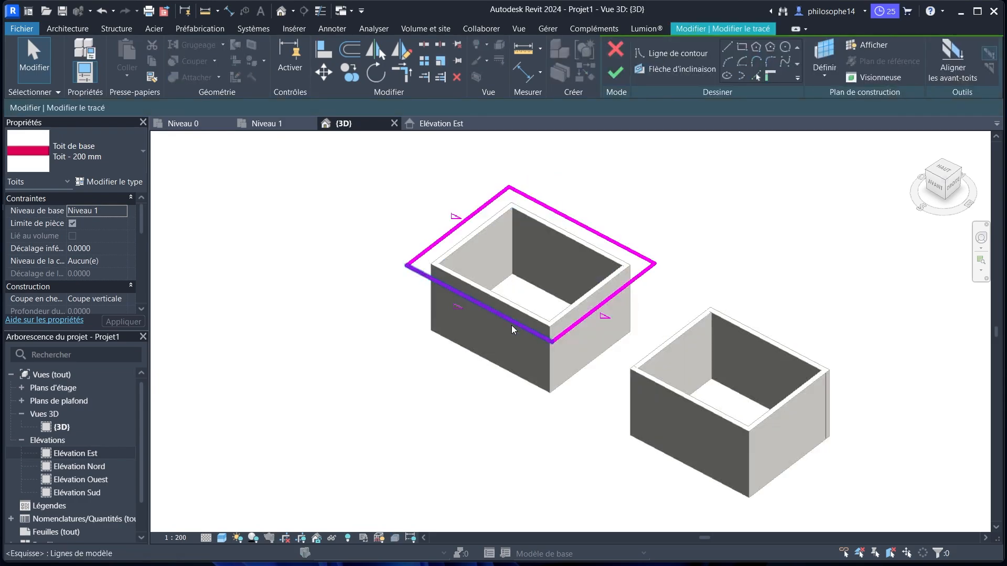
{"action": "left_click", "coordinate": [512, 329]}
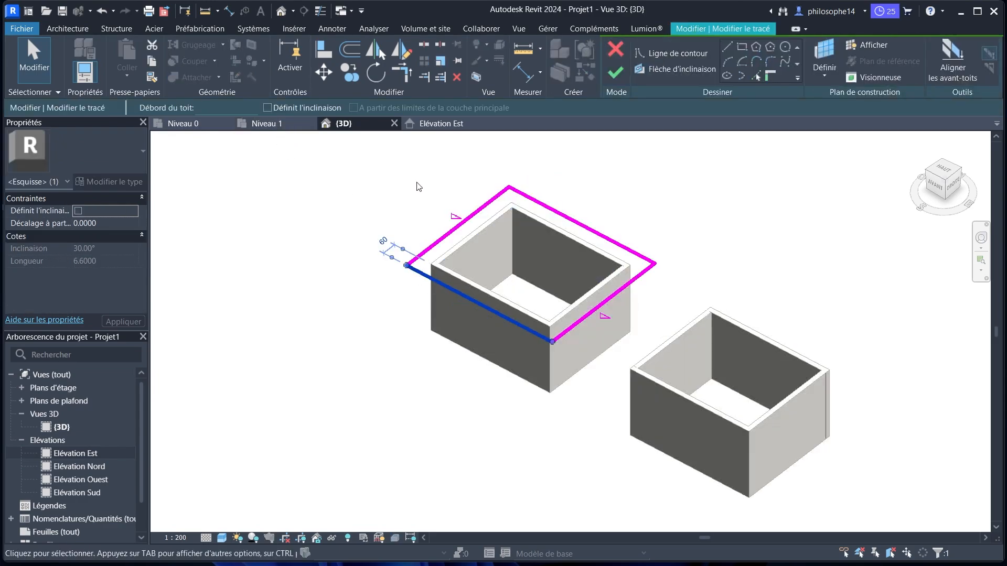
{"action": "left_click", "coordinate": [615, 77]}
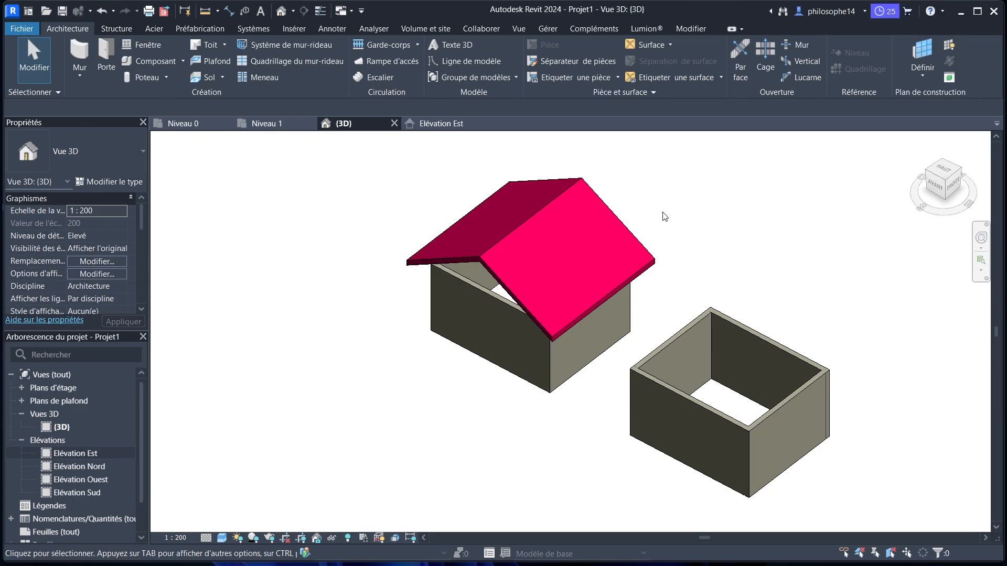
- Restore the slope definition on both long edges of the roof footprint and regenerate the four-slope roof
{"action": "left_click", "coordinate": [625, 228]}
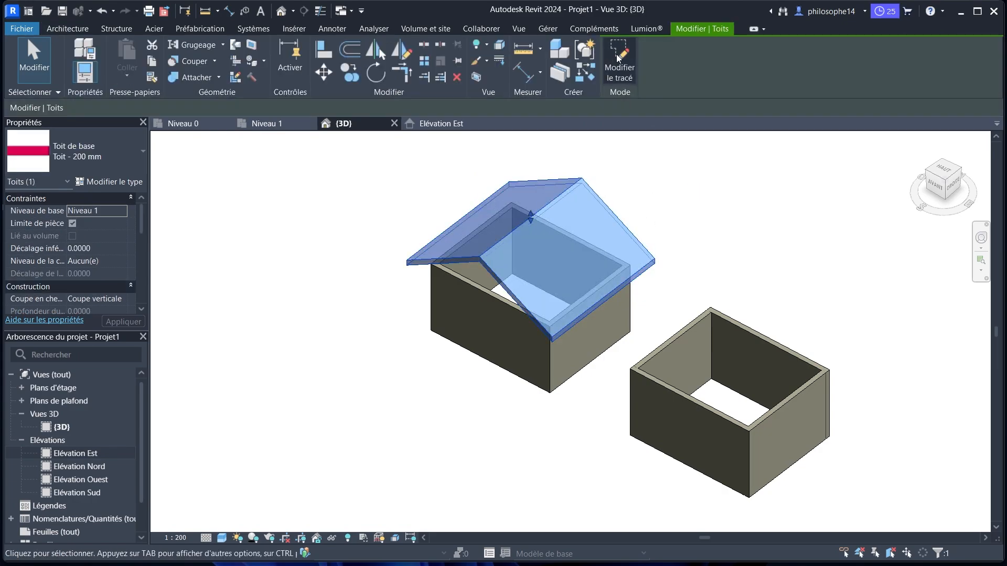
{"action": "left_click", "coordinate": [618, 58]}
{"action": "left_click", "coordinate": [616, 244]}
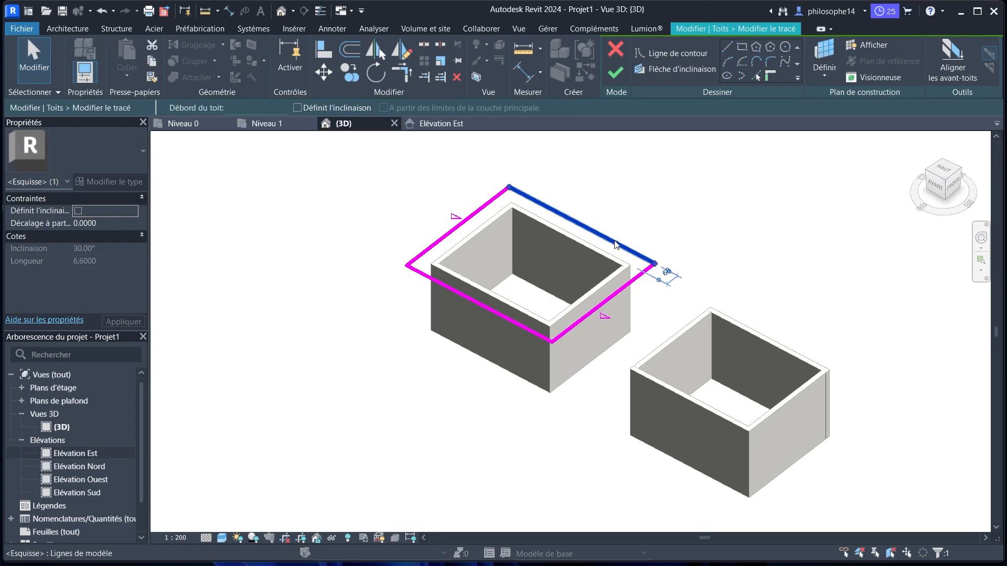
{"action": "left_click", "coordinate": [452, 290], "text": "ctrl"}
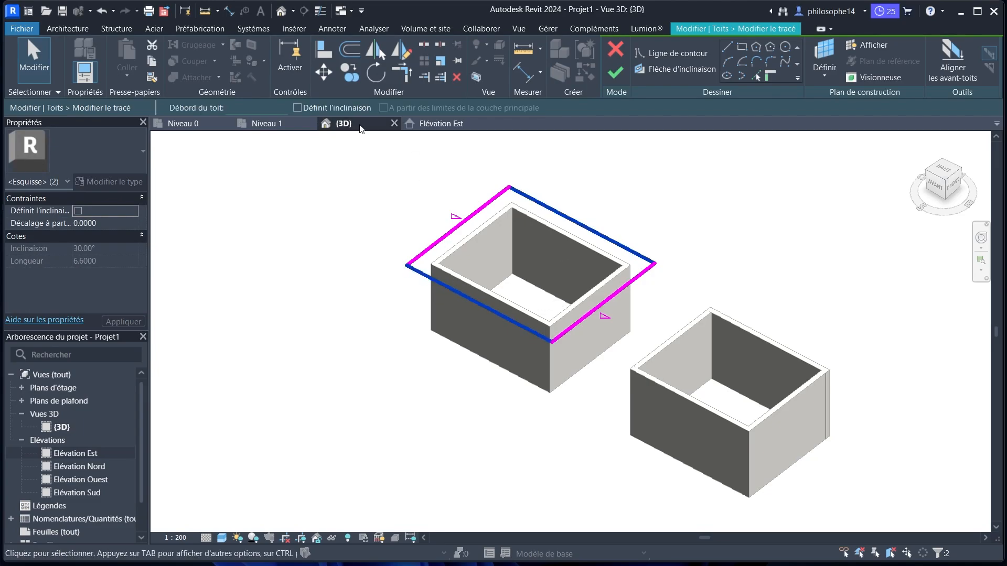
{"action": "left_click", "coordinate": [298, 108]}
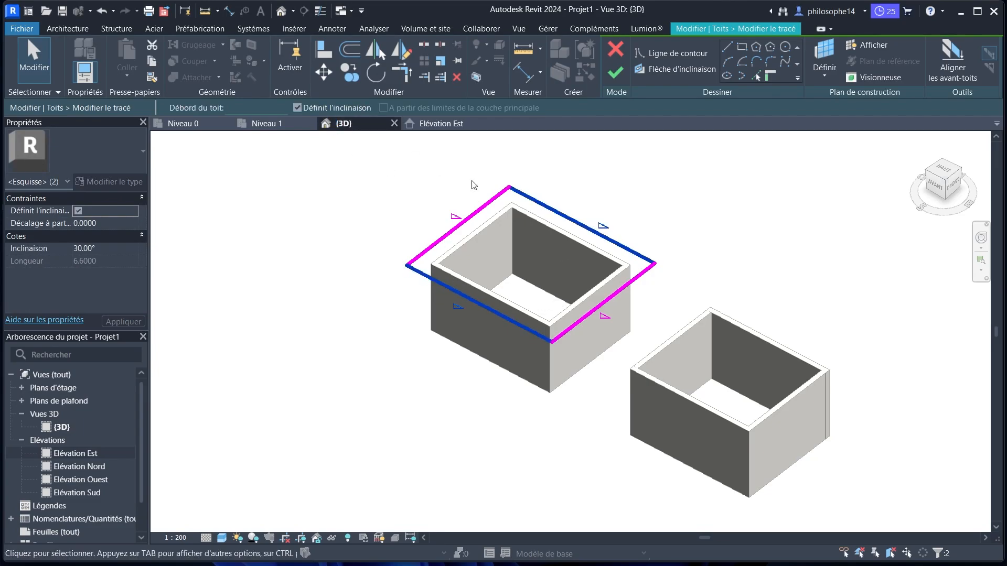
{"action": "left_click", "coordinate": [617, 79]}
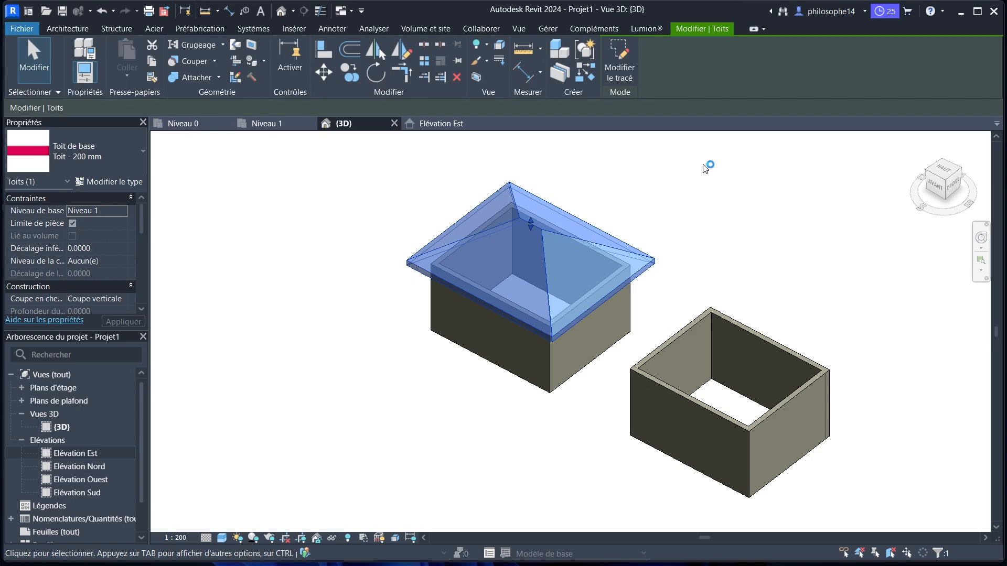
{"action": "key", "text": "Escape"}
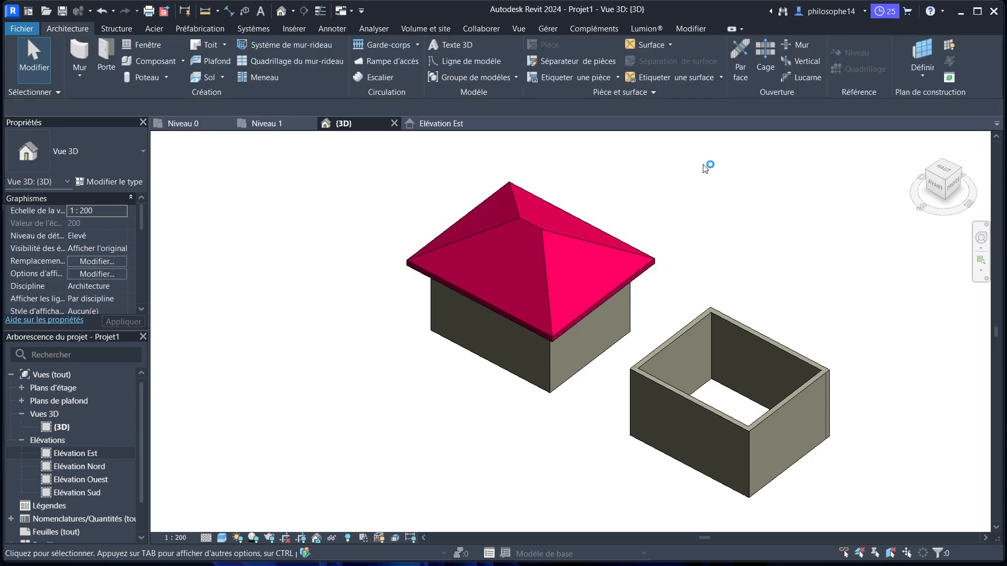
{"action": "scroll", "coordinate": [527, 227], "scroll_direction": "down", "scroll_amount": 2}
{"action": "scroll", "coordinate": [570, 244], "scroll_direction": "up", "scroll_amount": 3}
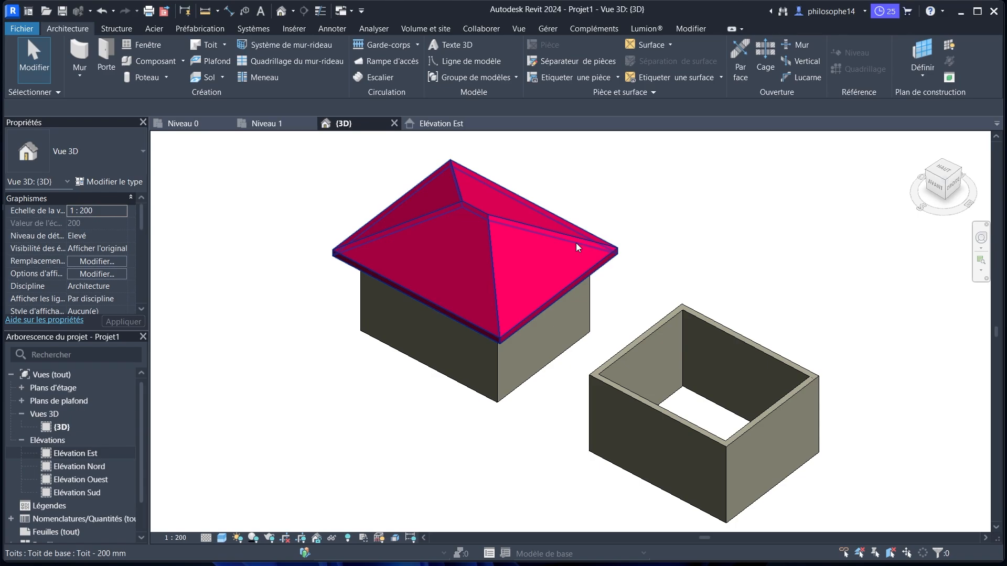
{"action": "middle_click_drag", "start_coordinate": [575, 243], "coordinate": [565, 261]}
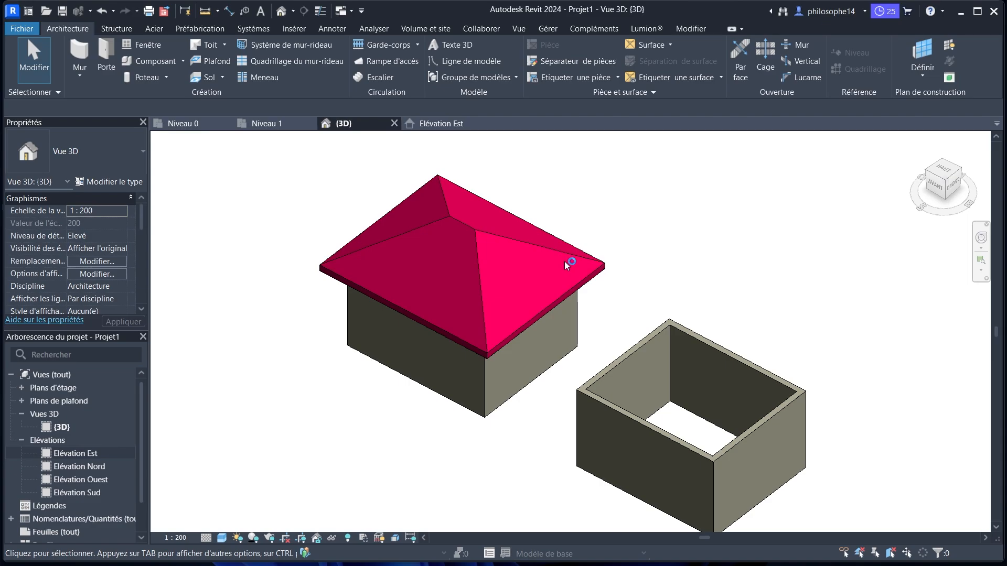
{"action": "scroll", "coordinate": [401, 240], "scroll_direction": "down", "scroll_amount": 2}
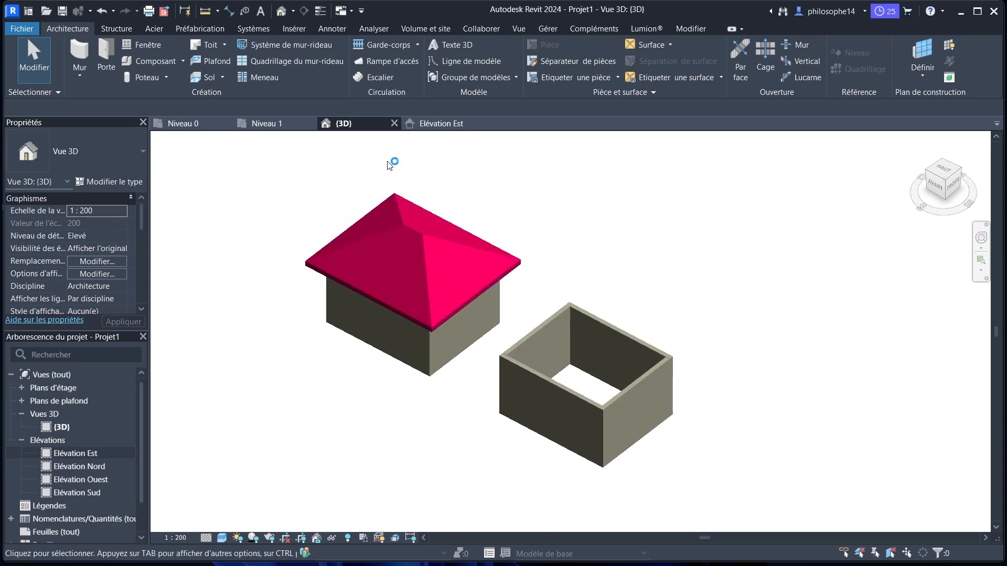
{"action": "left_click", "coordinate": [270, 125]}
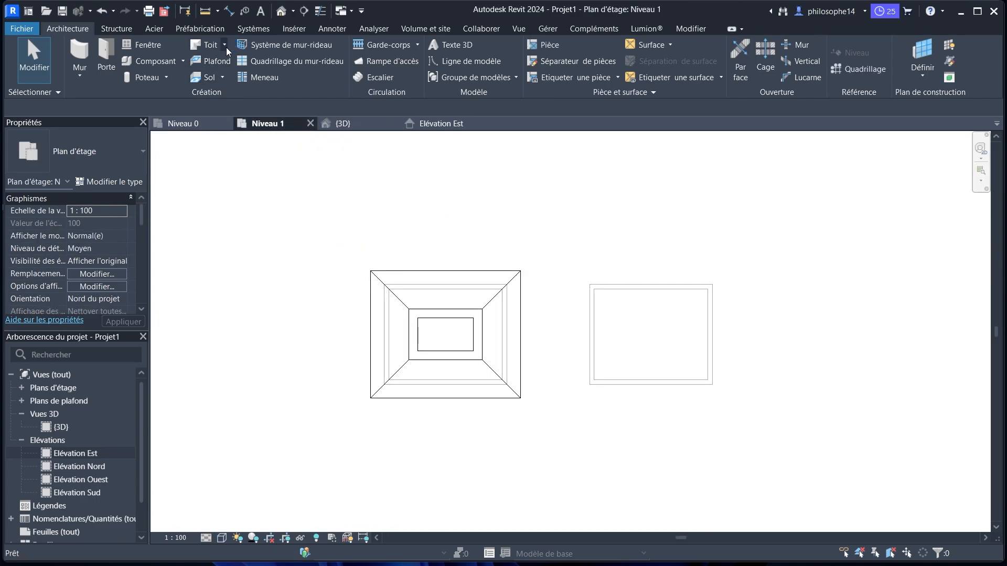
{"action": "left_click", "coordinate": [225, 46]}
{"action": "left_click", "coordinate": [222, 92]}
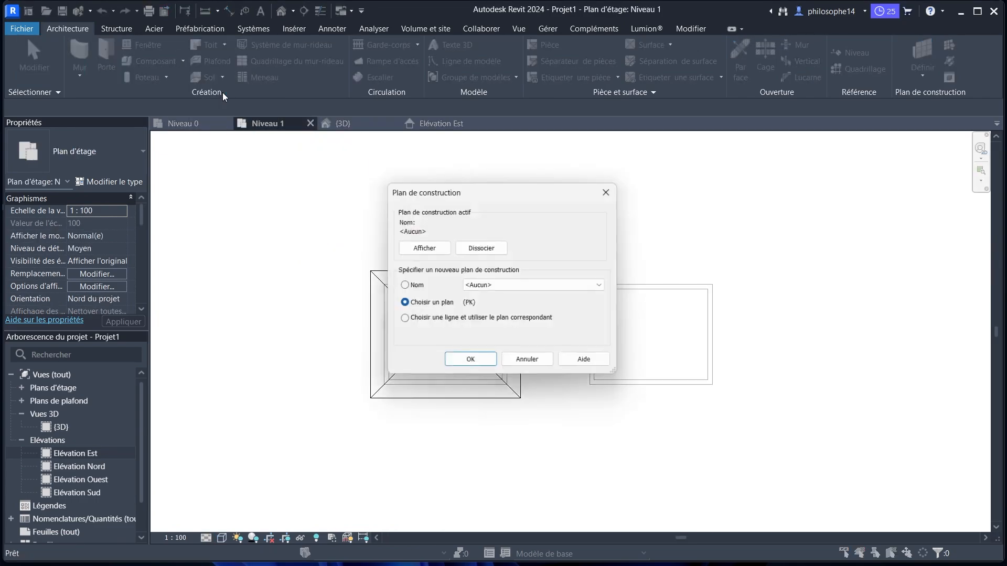
{"action": "left_click", "coordinate": [481, 287]}
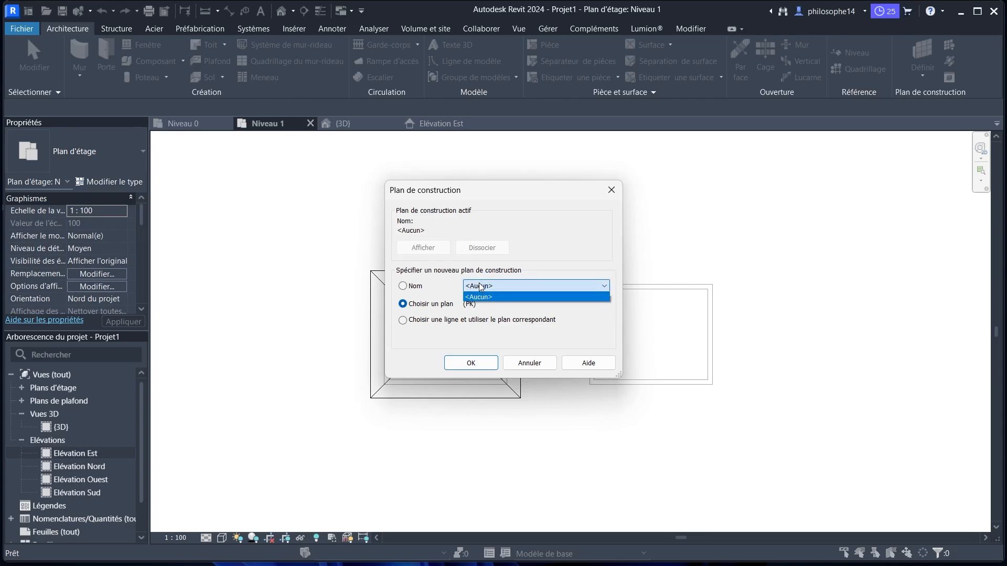
{"action": "left_click", "coordinate": [481, 287]}
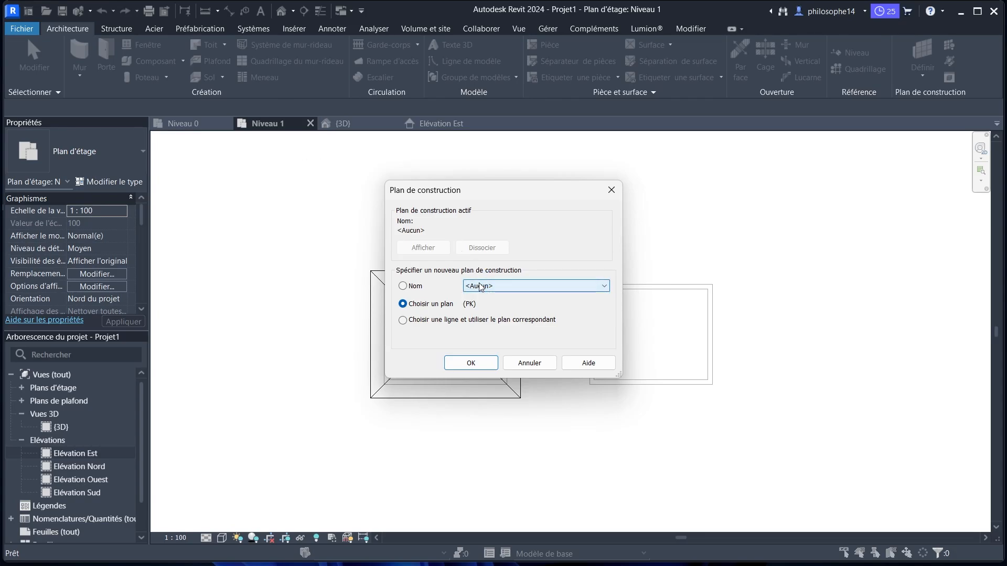
{"action": "left_click", "coordinate": [620, 191]}
- From the 3D view, start a roof by extrusion using the uncovered room's right end wall face as work plane and Niveau 1 as reference level
{"action": "left_click", "coordinate": [341, 123]}
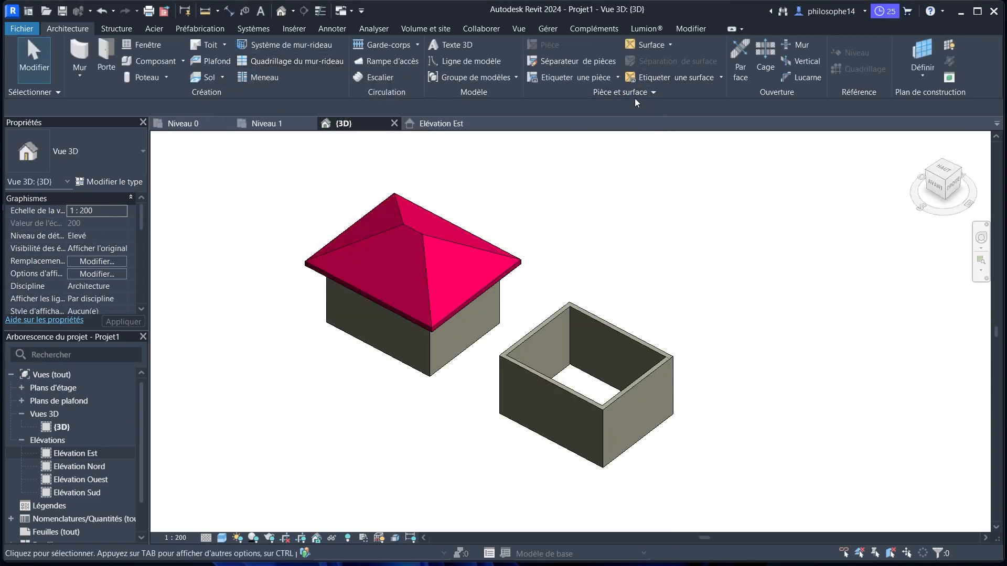
{"action": "left_click", "coordinate": [225, 45]}
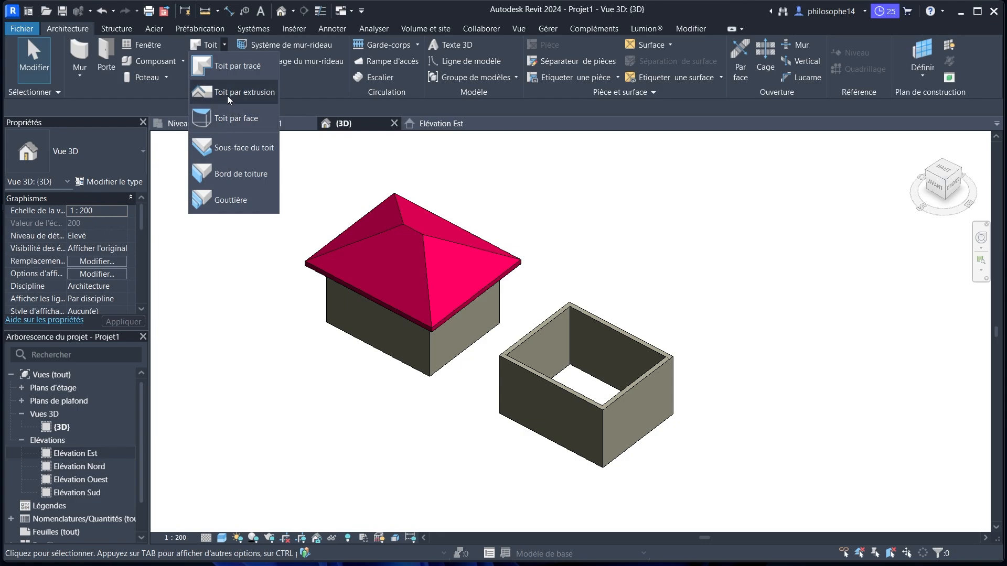
{"action": "left_click", "coordinate": [228, 94]}
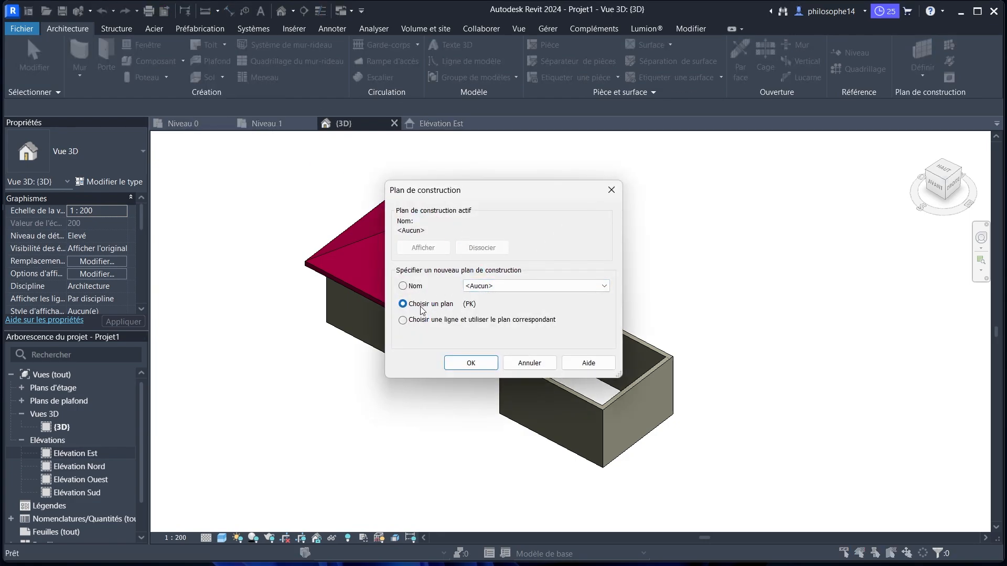
{"action": "left_click", "coordinate": [471, 362]}
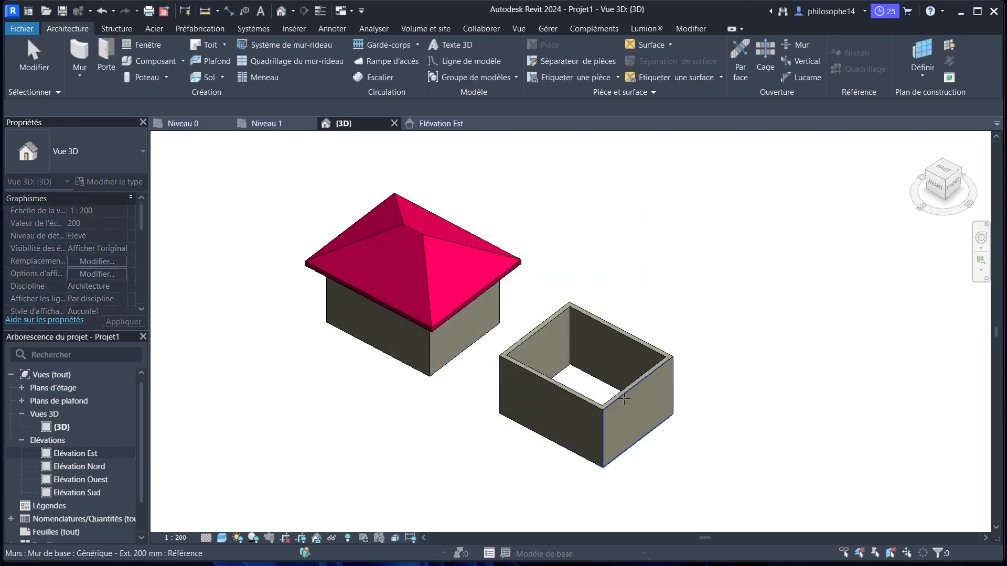
{"action": "left_click", "coordinate": [624, 400]}
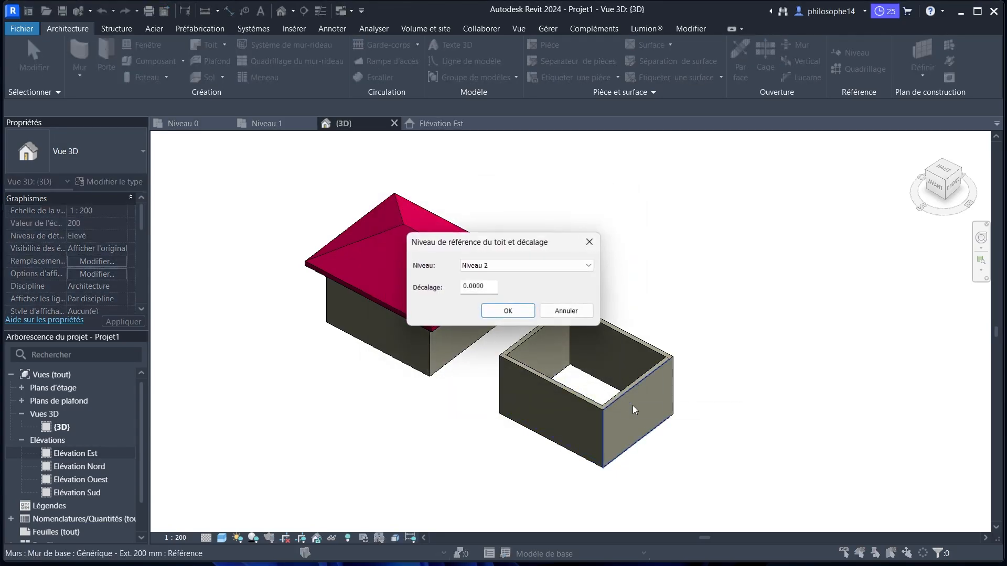
{"action": "left_click", "coordinate": [499, 267]}
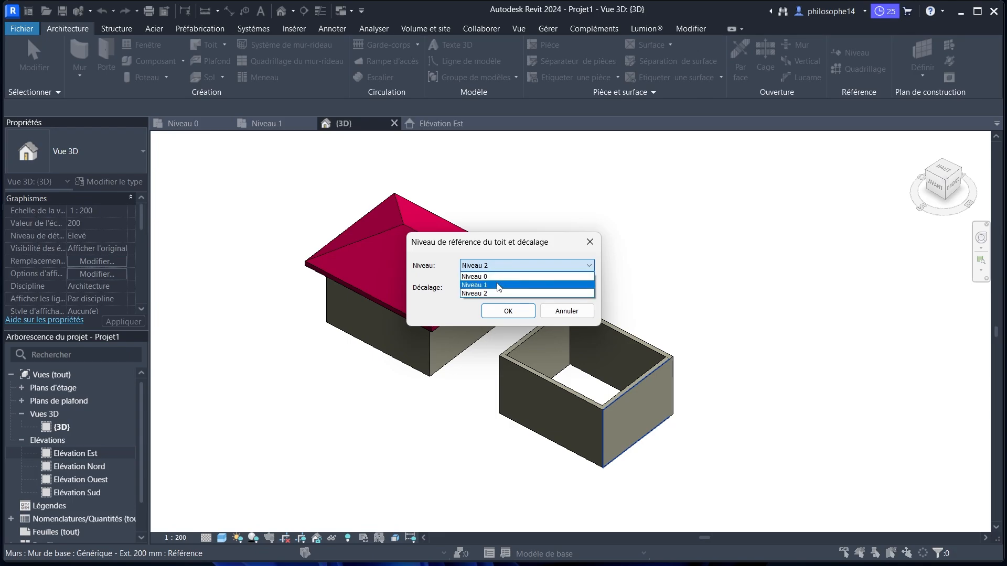
{"action": "left_click", "coordinate": [499, 285]}
{"action": "left_click", "coordinate": [508, 311]}
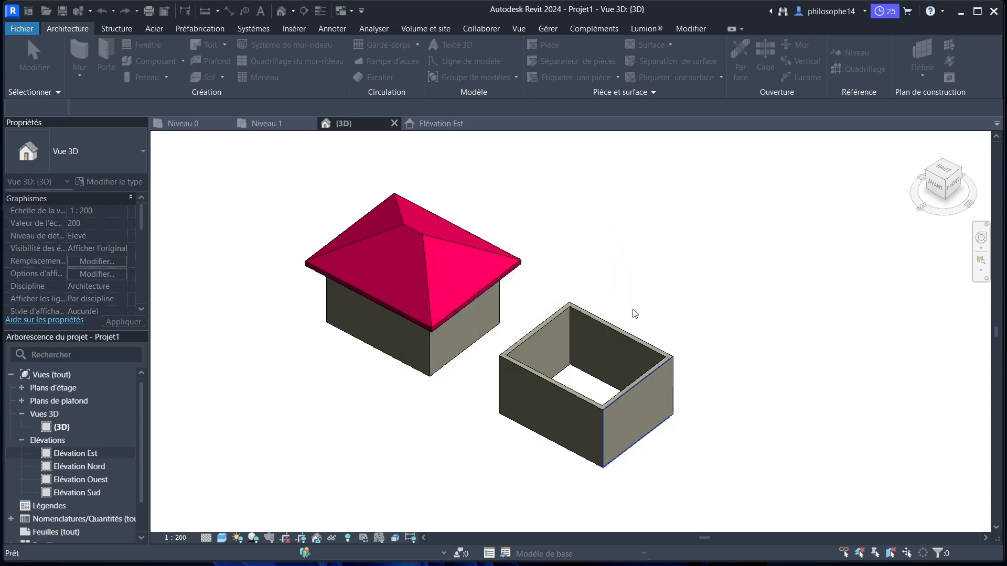
- Face the right side of the model and sketch a vertical line about 2.6 m high from the wall's top midpoint on Niveau 1
{"action": "left_click", "coordinate": [952, 192]}
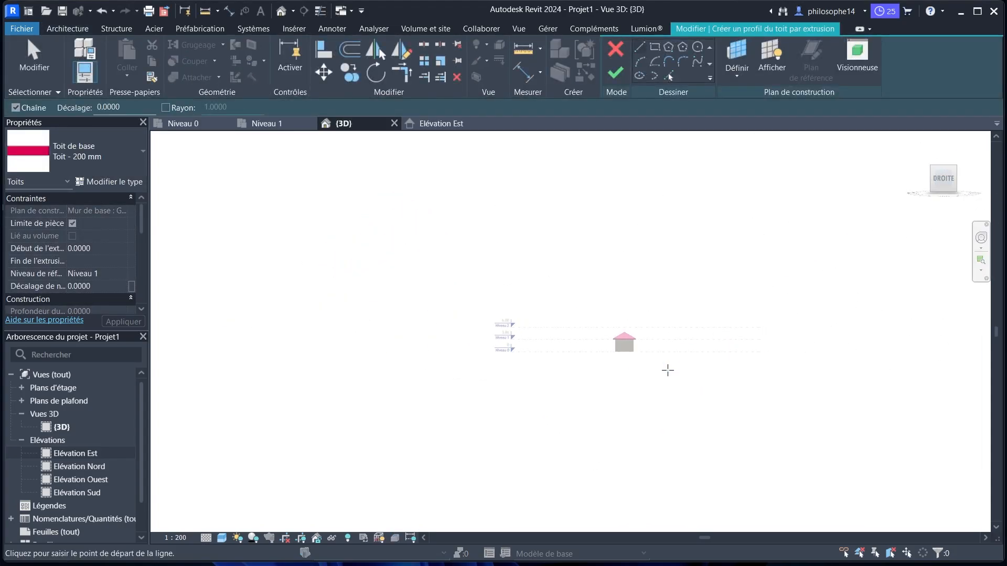
{"action": "scroll", "coordinate": [523, 346], "scroll_direction": "up", "scroll_amount": 2}
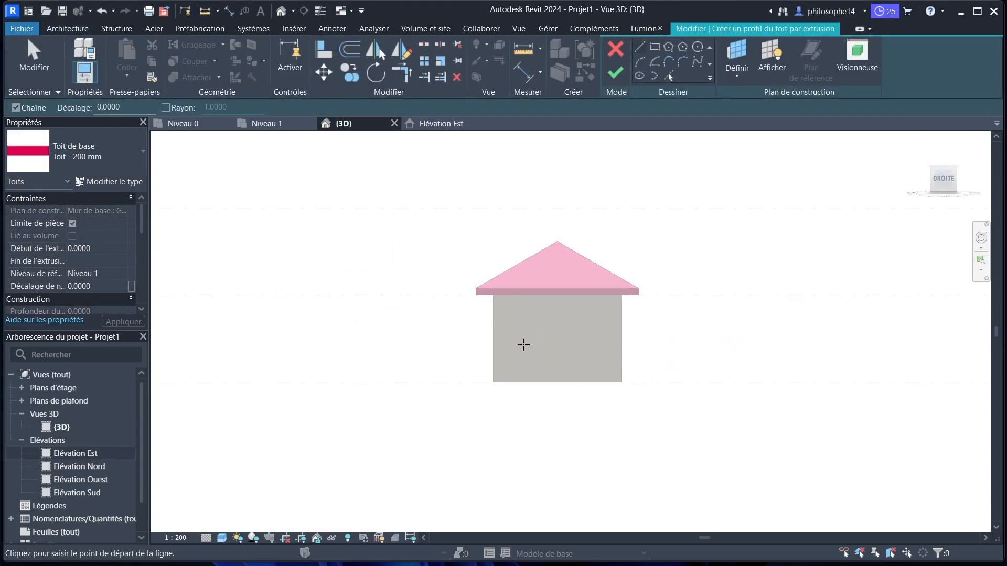
{"action": "left_click_drag", "start_coordinate": [949, 184], "coordinate": [954, 195]}
{"action": "left_click", "coordinate": [952, 186]}
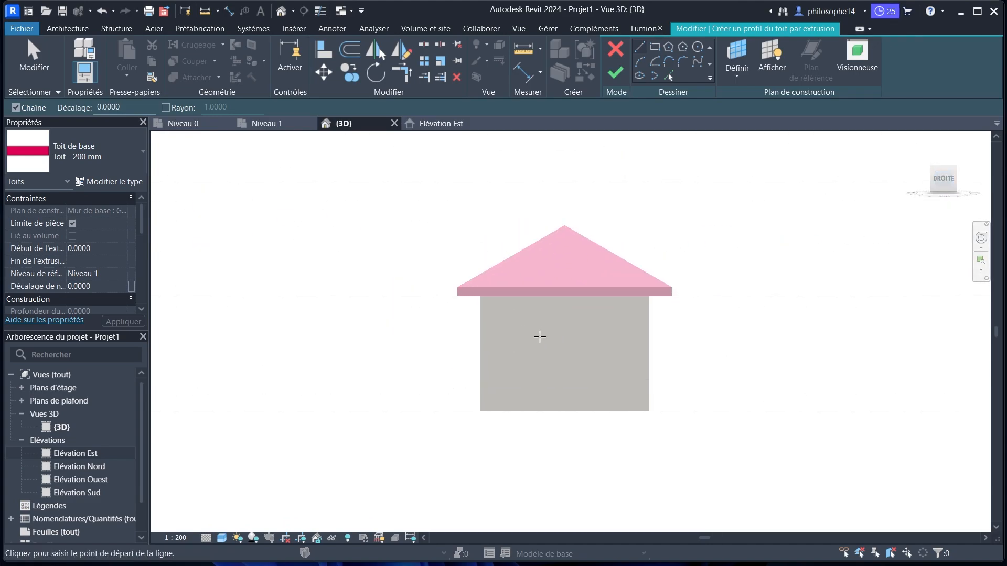
{"action": "left_click", "coordinate": [565, 296]}
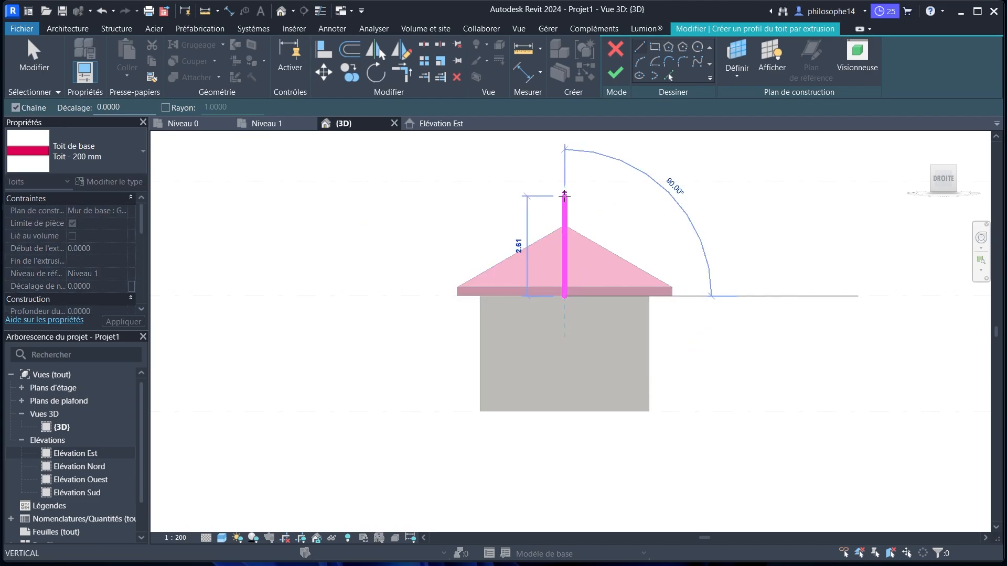
{"action": "left_click", "coordinate": [564, 196]}
{"action": "right_click", "coordinate": [614, 196]}
{"action": "left_click", "coordinate": [629, 199]}
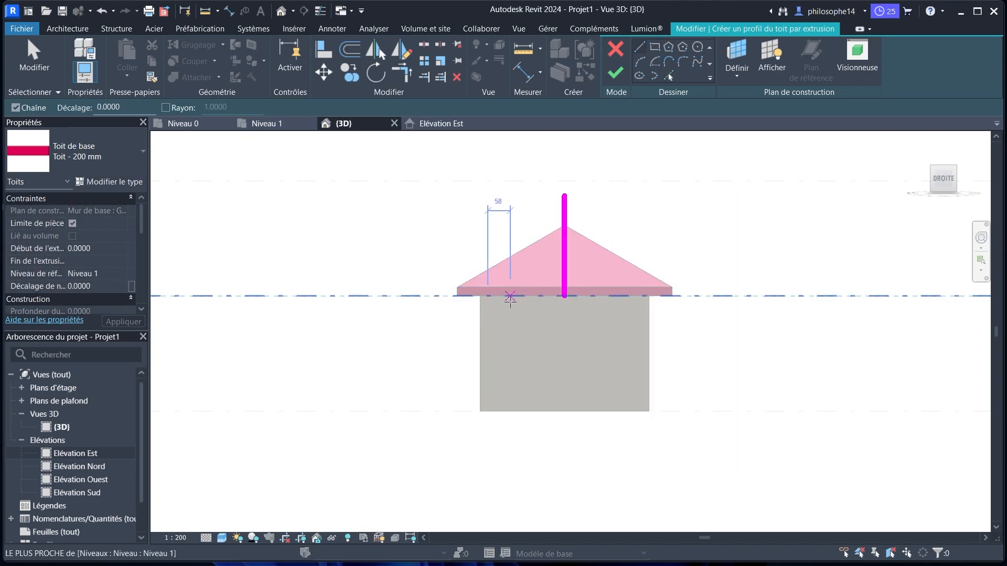
- Sketch a horizontal profile line 2.80 m long on Niveau 1 from the vertical line's base to the roof's left eave edge
{"action": "left_click", "coordinate": [565, 296]}
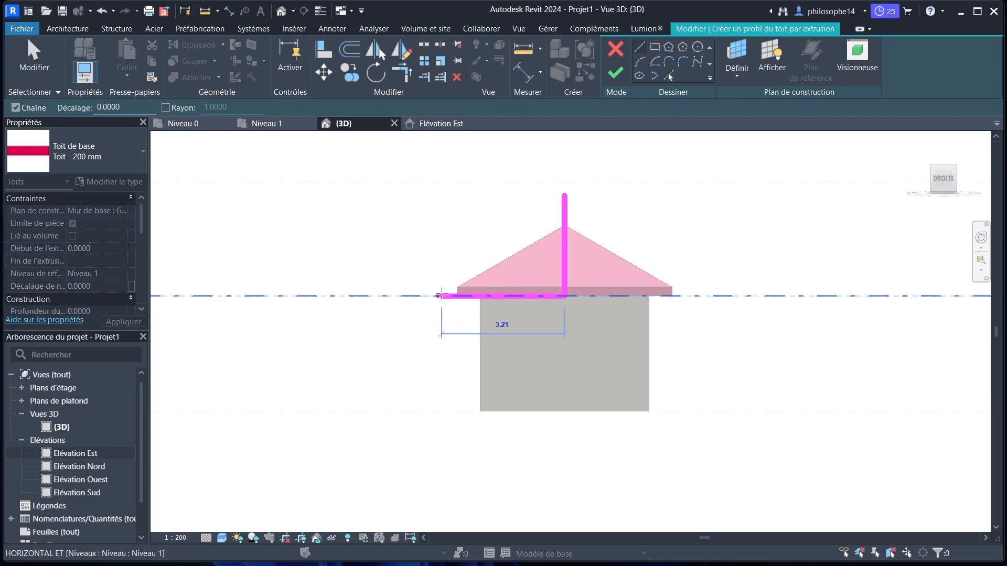
{"action": "left_click", "coordinate": [457, 295]}
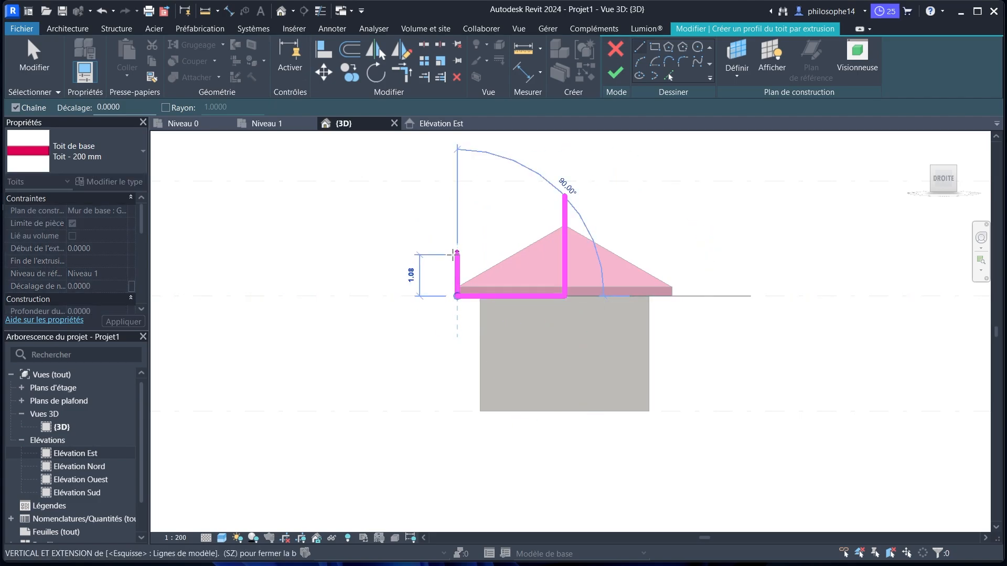
{"action": "right_click", "coordinate": [458, 256]}
{"action": "left_click", "coordinate": [493, 263]}
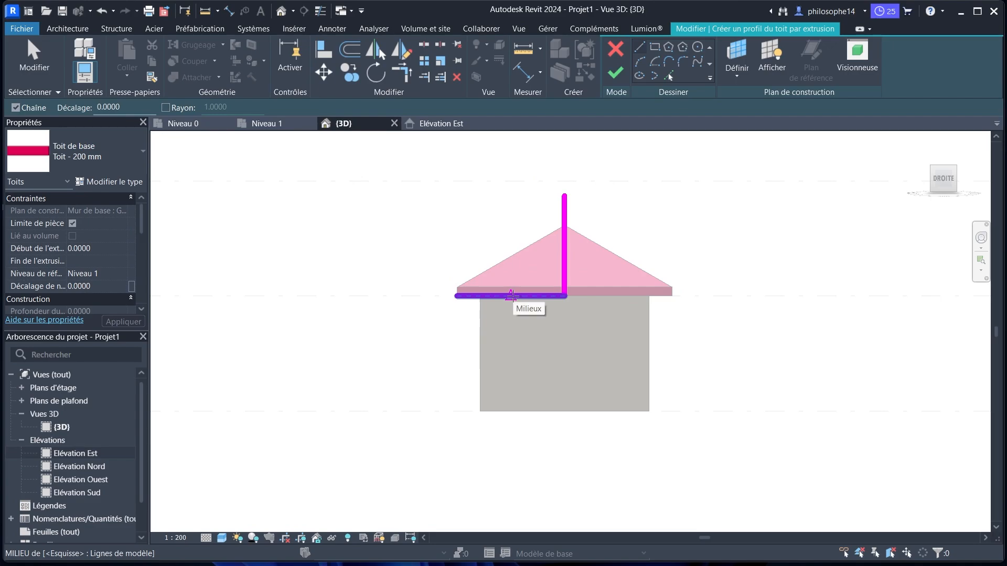
- Sketch a vertical line about 1.04 m high from the horizontal line's midpoint up to the sloping edge of the roof behind
{"action": "left_click", "coordinate": [511, 296]}
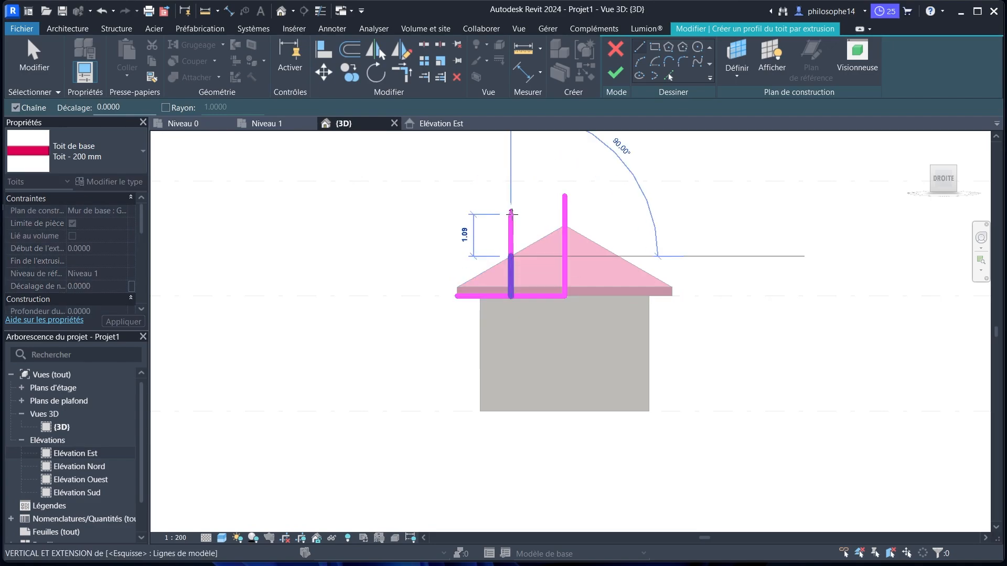
{"action": "right_click", "coordinate": [511, 213]}
{"action": "left_click", "coordinate": [533, 218]}
- Mirror the short vertical sketch line across the tall central line
{"action": "left_click", "coordinate": [512, 272]}
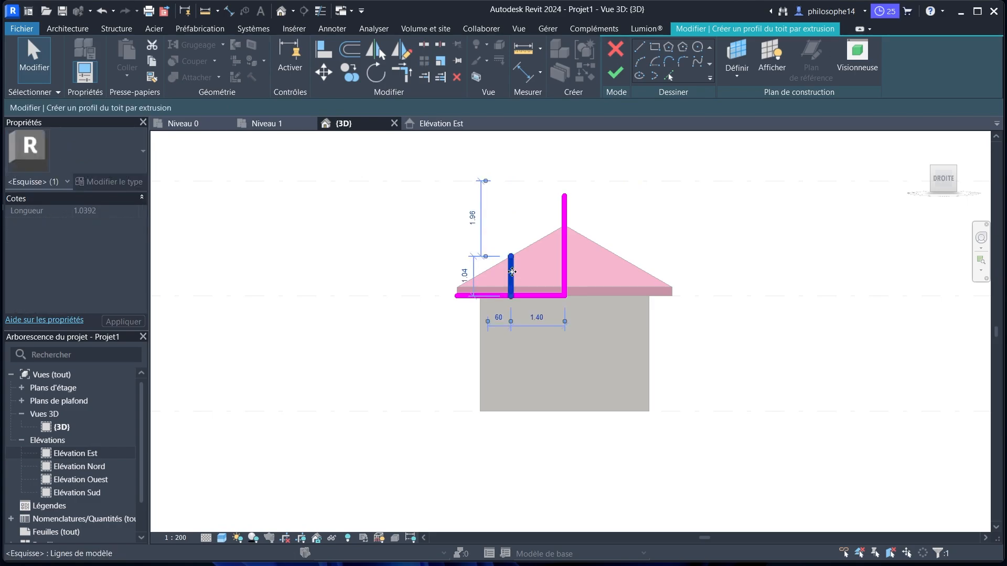
{"action": "left_click", "coordinate": [527, 295]}
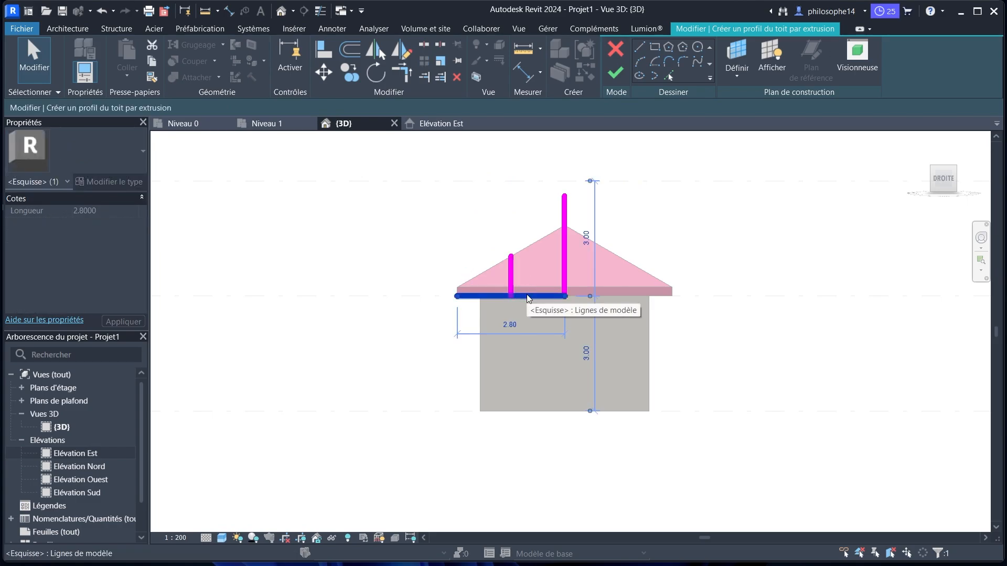
{"action": "key", "text": "Escape"}
{"action": "left_click", "coordinate": [512, 259]}
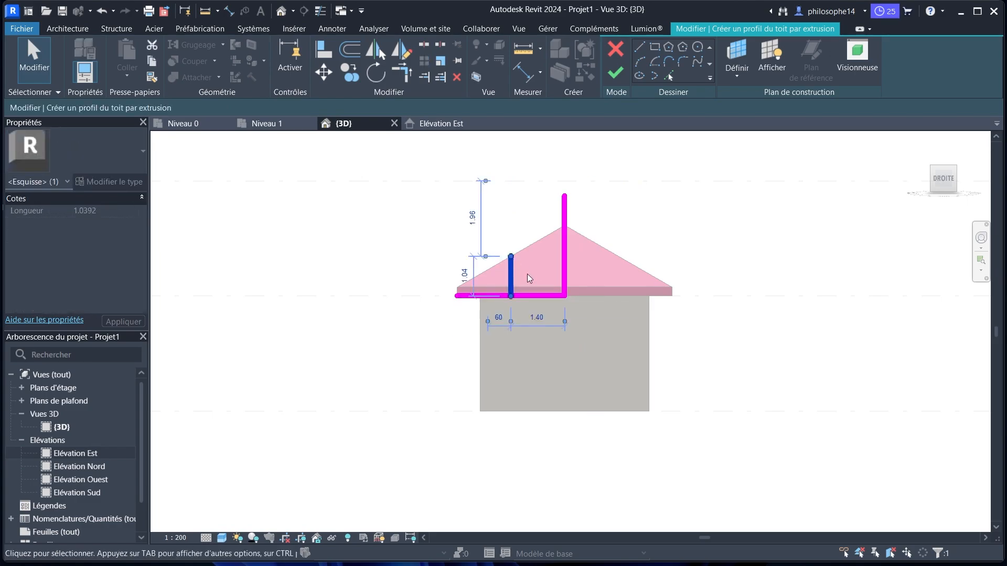
{"action": "left_click", "coordinate": [379, 49]}
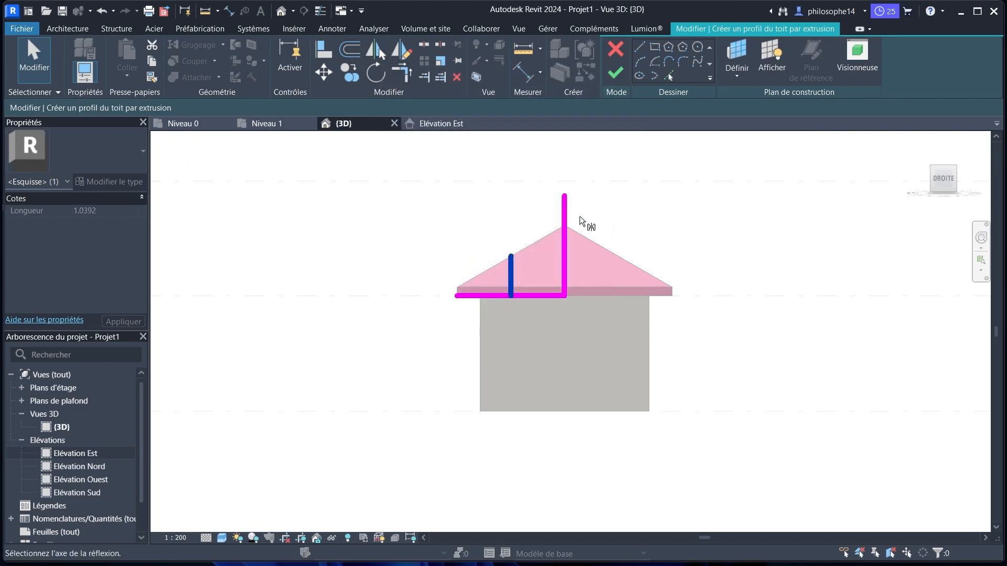
{"action": "left_click", "coordinate": [570, 213]}
{"action": "left_click", "coordinate": [665, 204]}
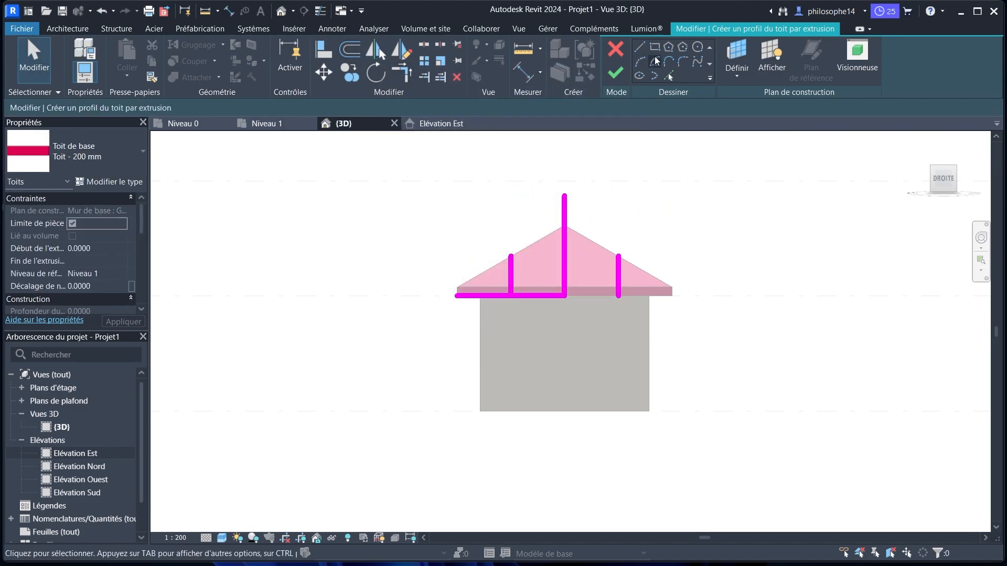
- Sketch chained profile lines from the left eave to the first short line's top, down to the central line, and up to the mirrored line's top
{"action": "left_click", "coordinate": [640, 46]}
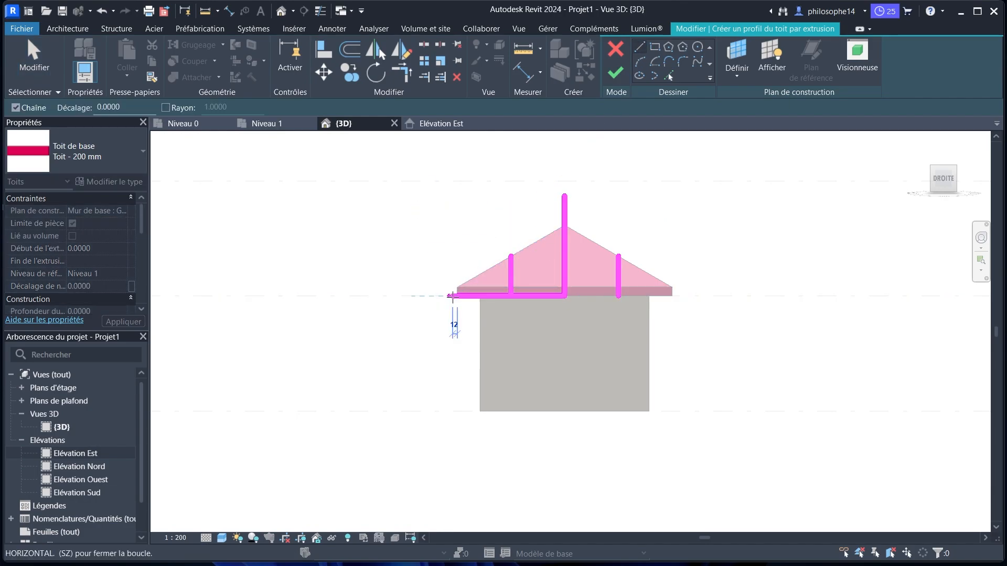
{"action": "left_click", "coordinate": [457, 295]}
{"action": "left_click", "coordinate": [511, 256]}
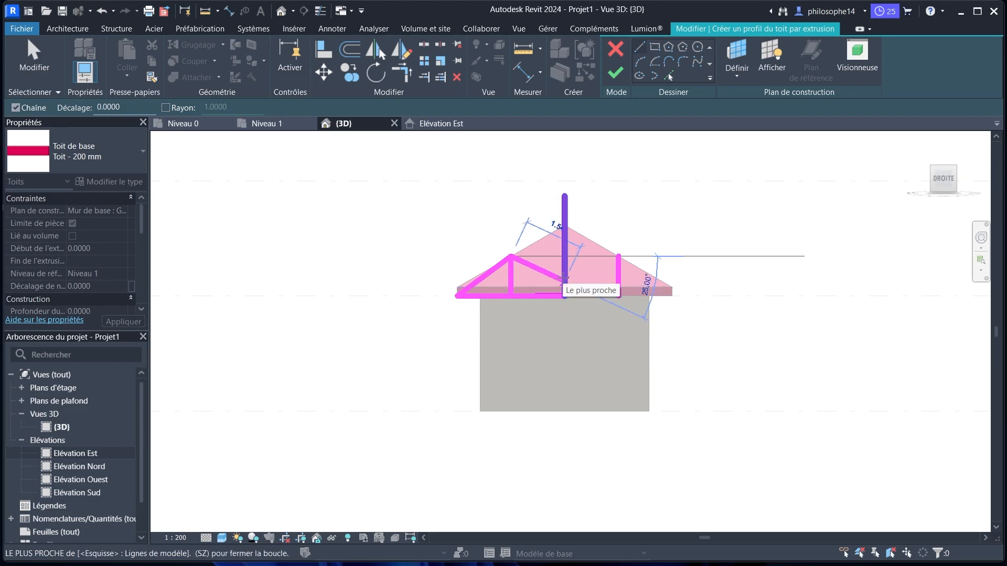
{"action": "left_click", "coordinate": [563, 279]}
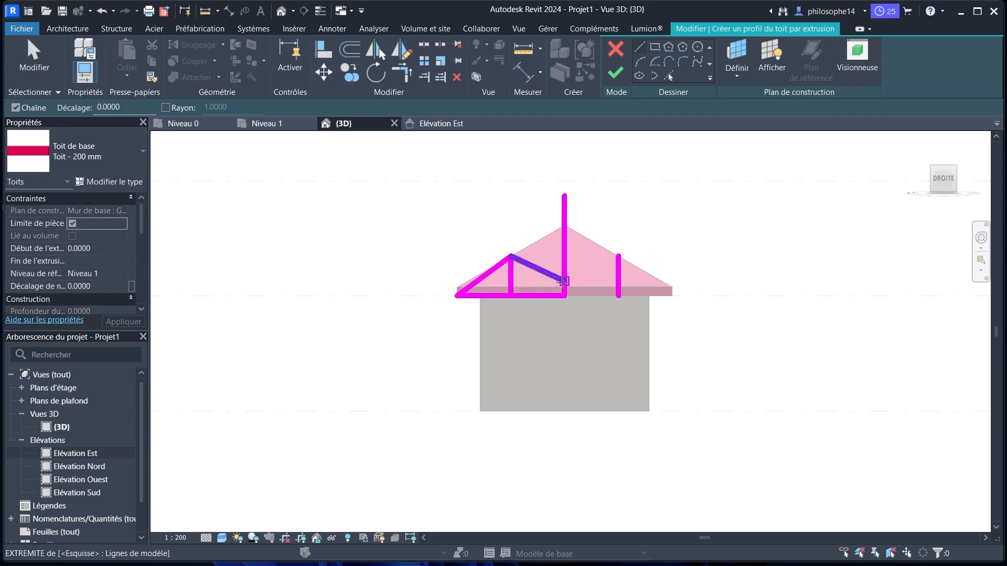
{"action": "left_click", "coordinate": [618, 255]}
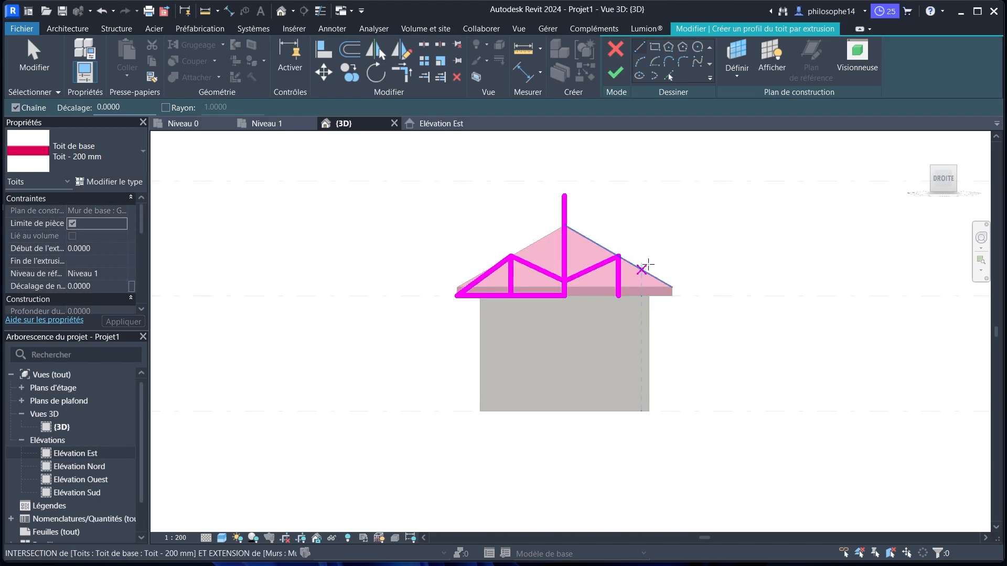
{"action": "right_click", "coordinate": [670, 231]}
{"action": "left_click", "coordinate": [672, 237]}
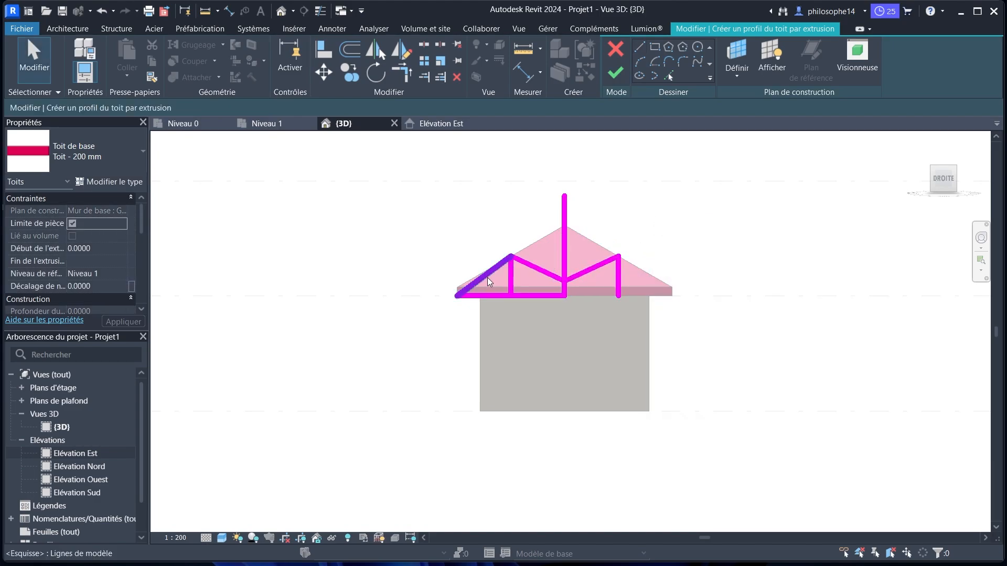
- Mirror the sloping left eave segment across the tall central line to complete the M-shaped profile
{"action": "left_click", "coordinate": [487, 281]}
{"action": "left_click", "coordinate": [378, 51]}
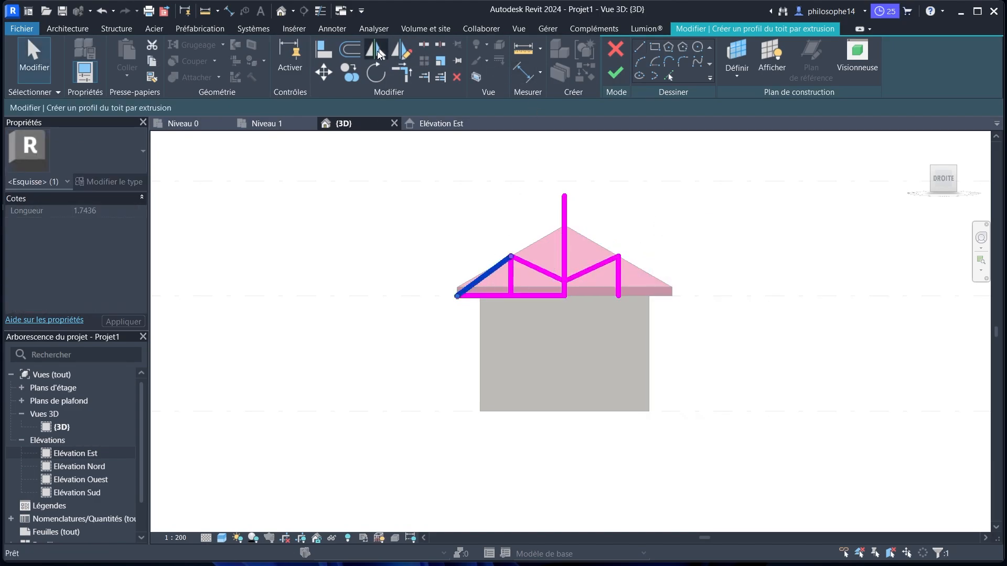
{"action": "left_click", "coordinate": [564, 197]}
{"action": "right_click", "coordinate": [634, 203]}
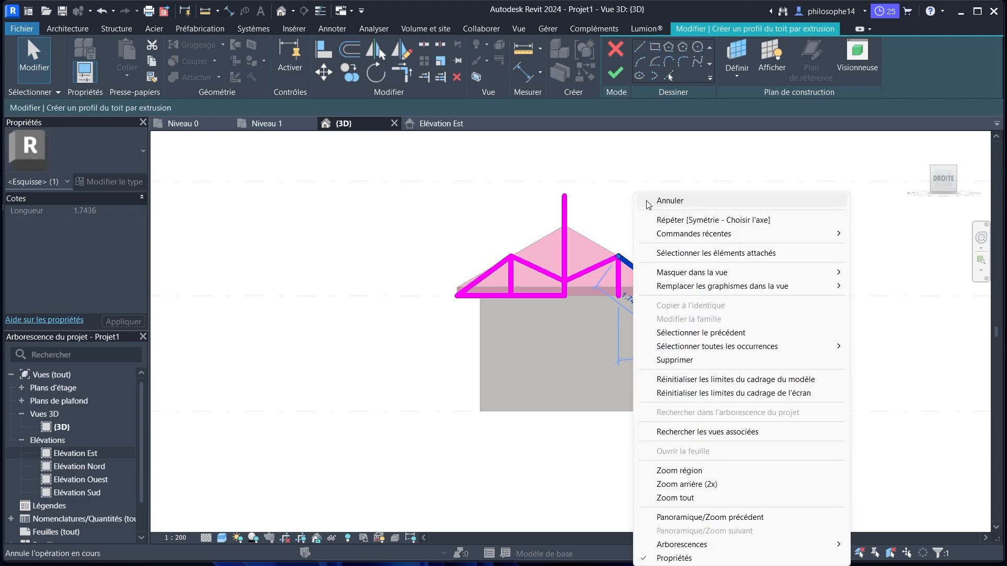
{"action": "left_click", "coordinate": [649, 202]}
- Delete the construction lines, both vertical and horizontal, leaving only the four sloping segments of the roof profile
{"action": "left_click", "coordinate": [565, 211]}
{"action": "key", "text": "Delete"}
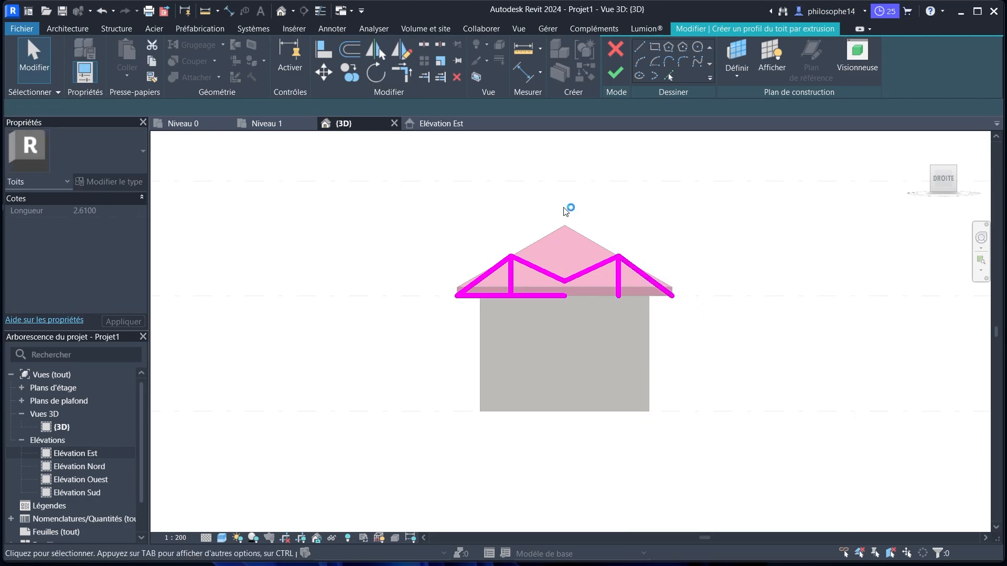
{"action": "left_click", "coordinate": [555, 298]}
{"action": "key", "text": "Delete"}
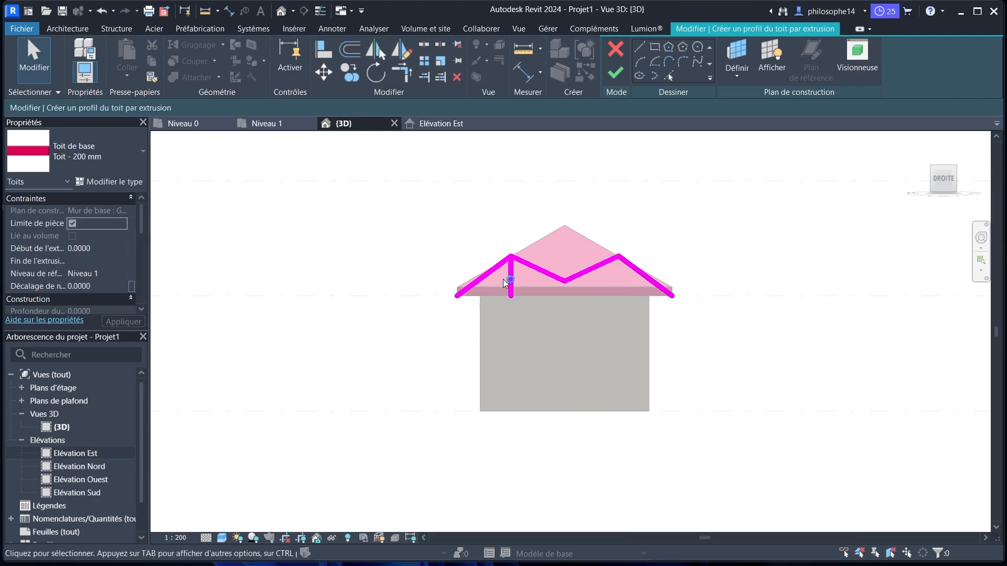
{"action": "left_click", "coordinate": [510, 288]}
{"action": "key", "text": "Delete"}
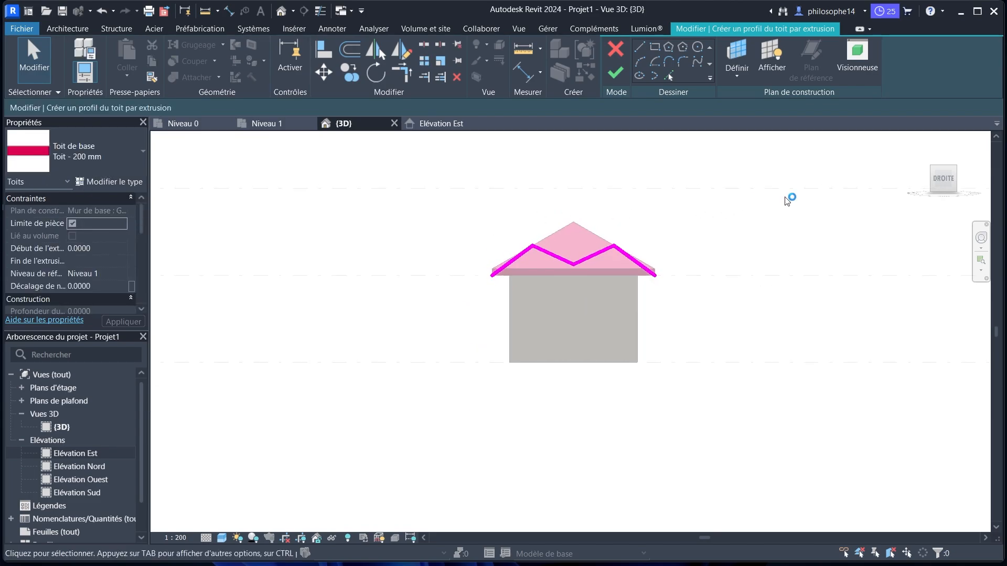
- Finish the roof profile and shorten the extrusion's far end to about -5.78 m, just past the second room's far wall
{"action": "mouse_move", "coordinate": [949, 190]}
{"action": "left_mouse_down"}
{"action": "mouse_move", "coordinate": [992, 208]}
{"action": "mouse_move", "coordinate": [189, 213]}
{"action": "mouse_move", "coordinate": [215, 220]}
{"action": "left_mouse_up"}
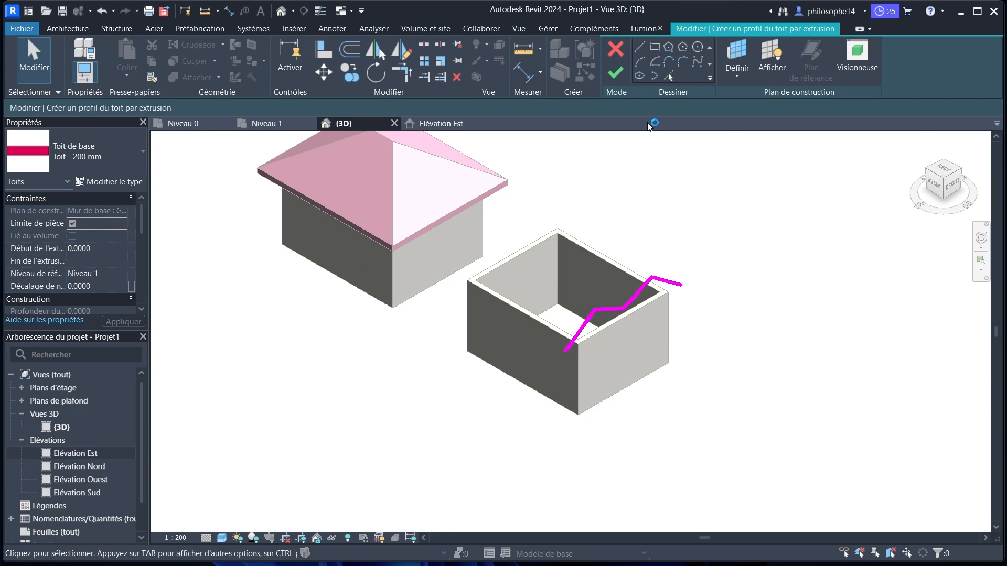
{"action": "left_click", "coordinate": [617, 73]}
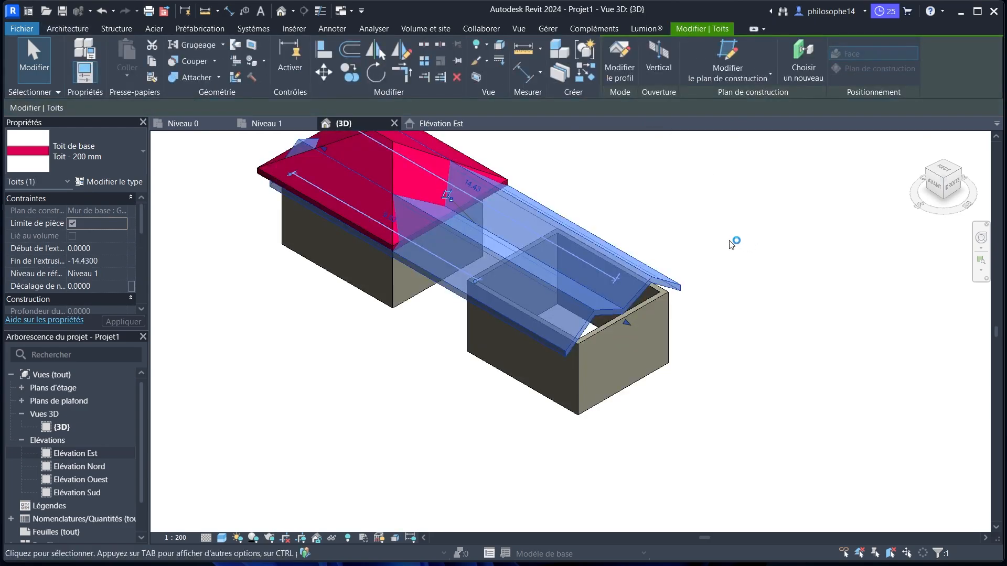
{"action": "middle_click_drag", "start_coordinate": [733, 241], "coordinate": [782, 253]}
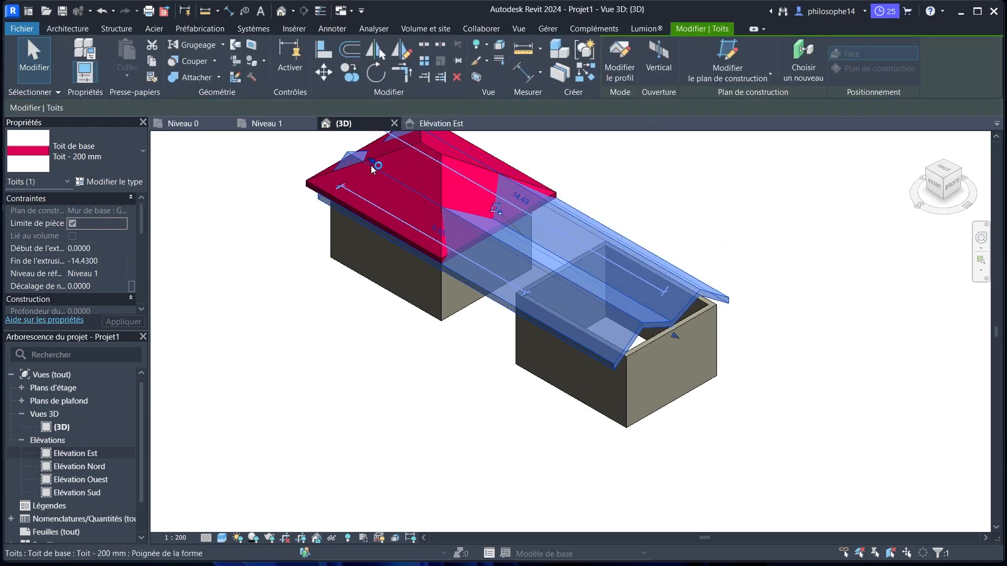
{"action": "left_click_drag", "start_coordinate": [360, 161], "coordinate": [510, 262]}
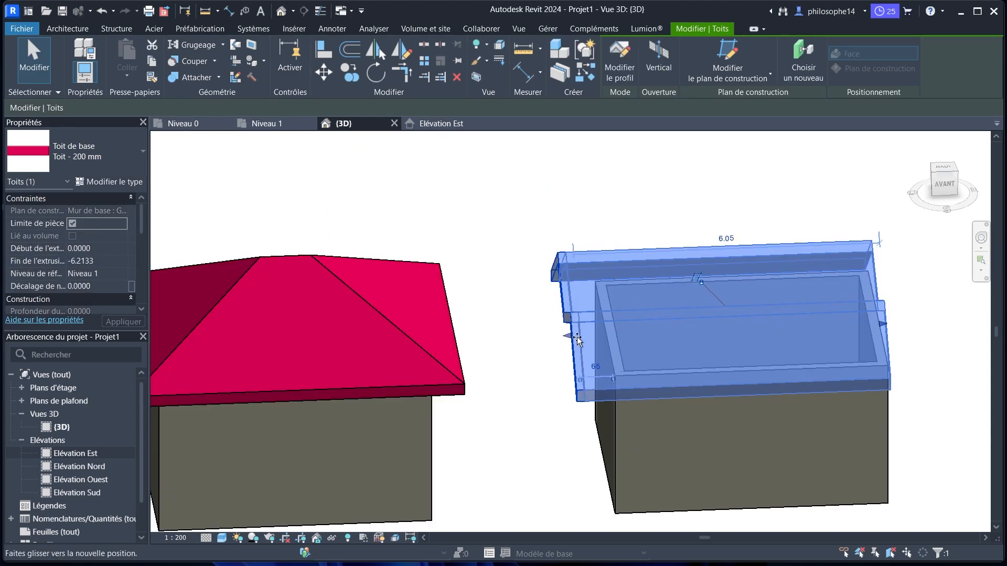
{"action": "left_click", "coordinate": [875, 226]}
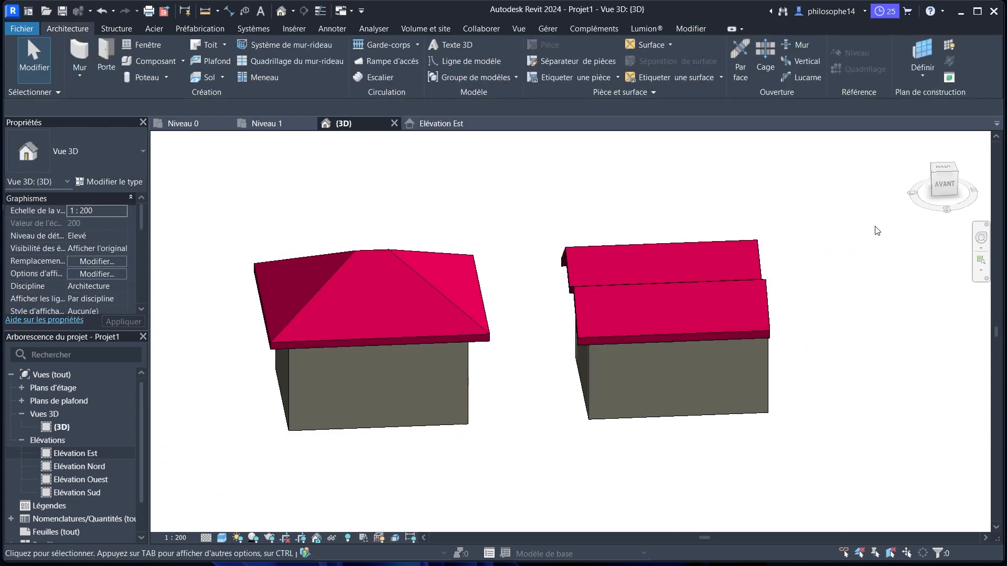
- Extend the extruded roof's start end about 0.41 m beyond the outer face of the second room's right end wall
{"action": "left_click", "coordinate": [766, 299]}
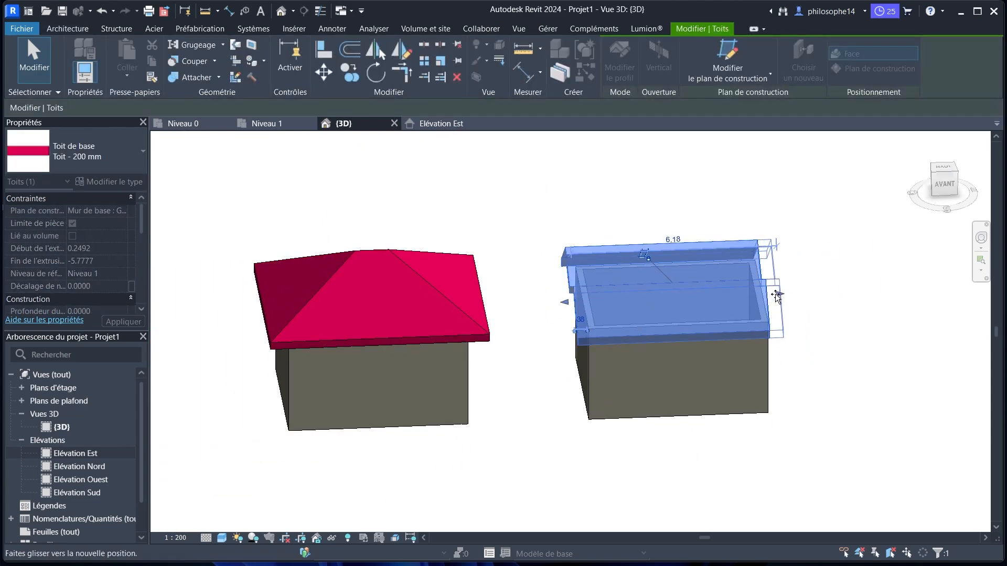
{"action": "left_click", "coordinate": [818, 294]}
{"action": "middle_click_drag", "start_coordinate": [834, 288], "coordinate": [773, 267], "text": "shift"}
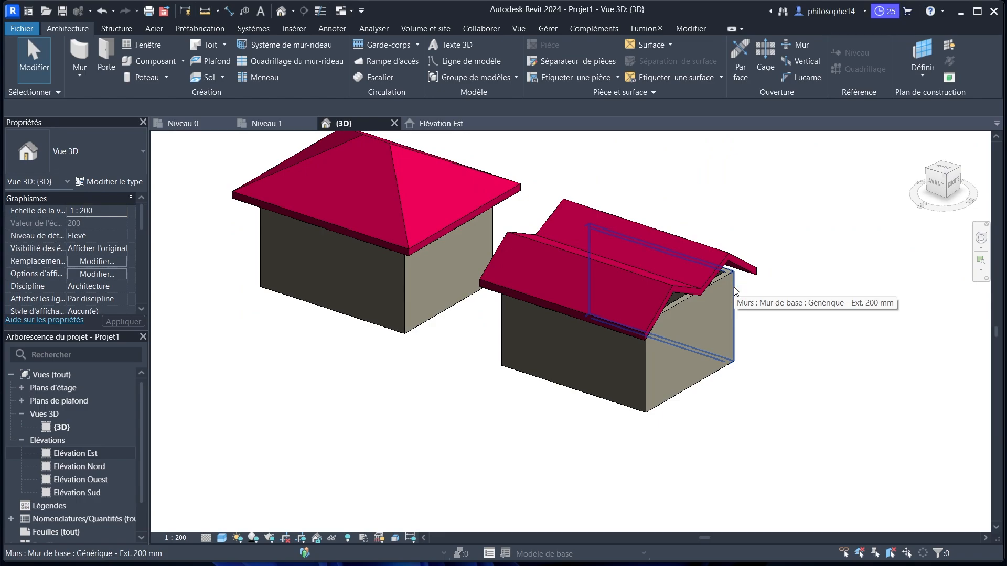
{"action": "scroll", "coordinate": [760, 336], "scroll_direction": "down", "scroll_amount": 2}
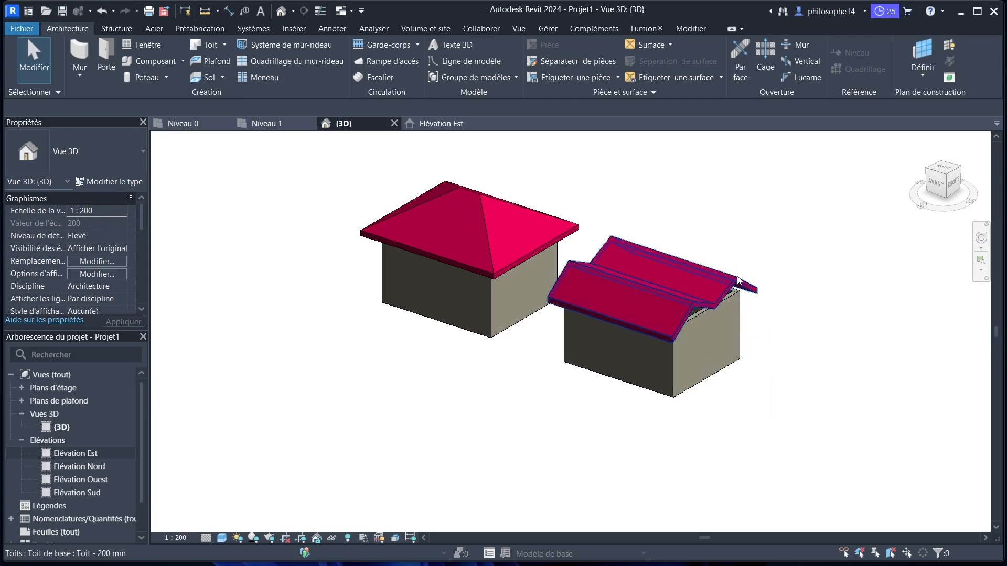
- Duplicate the extruded roof's type Toit - 200 mm under the name Composites
{"action": "left_click", "coordinate": [650, 265]}
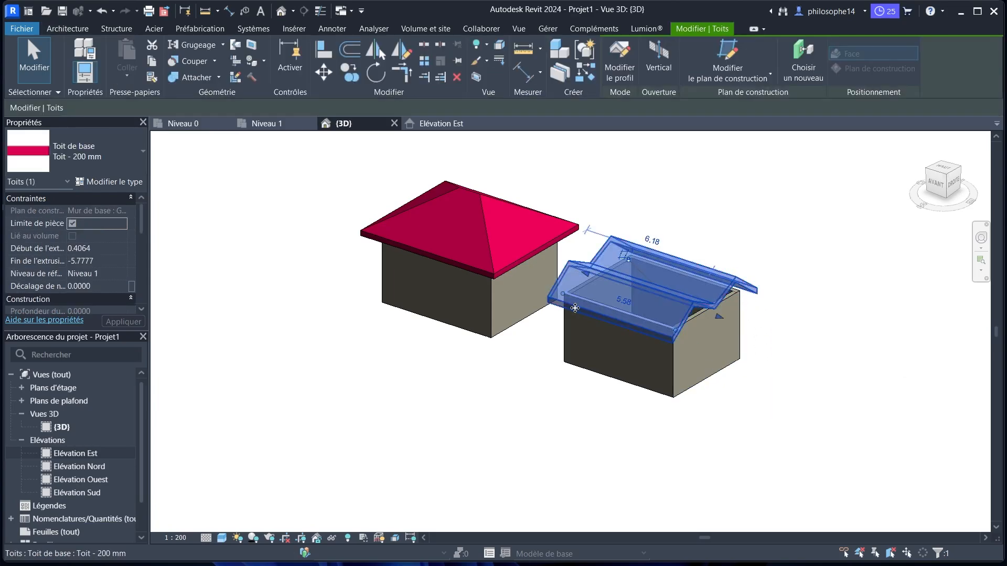
{"action": "left_click", "coordinate": [126, 182]}
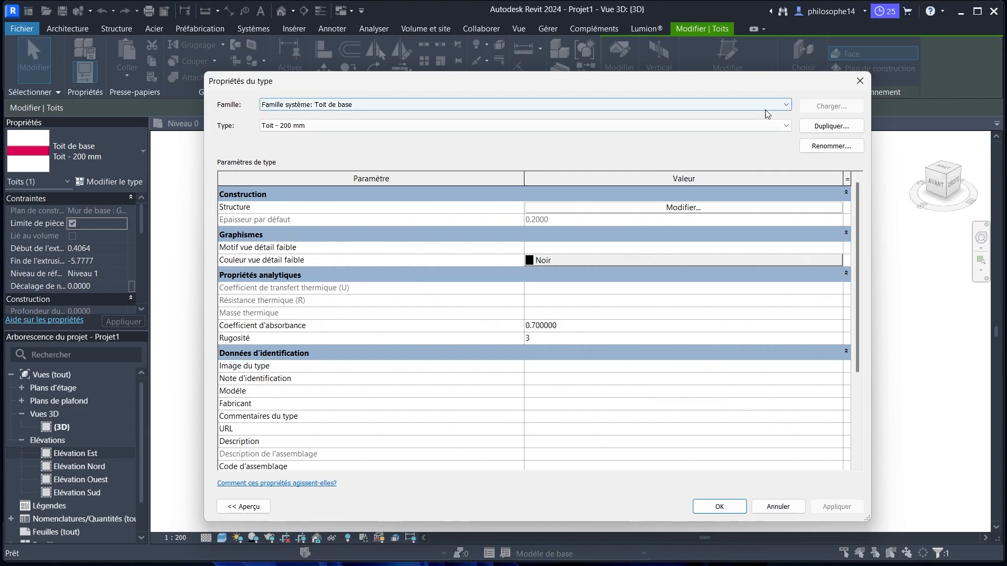
{"action": "left_click", "coordinate": [832, 126]}
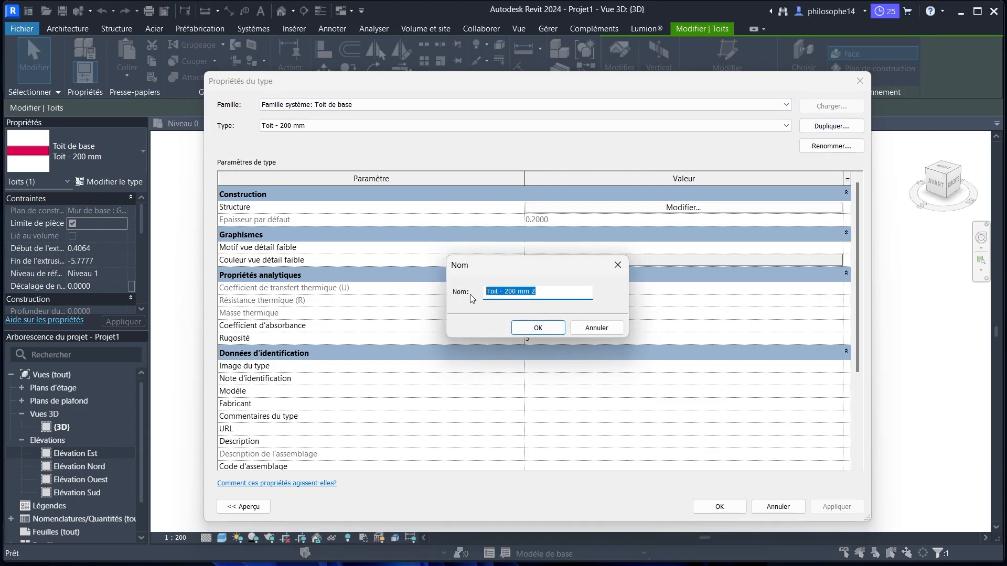
{"action": "type", "text": "Co"}
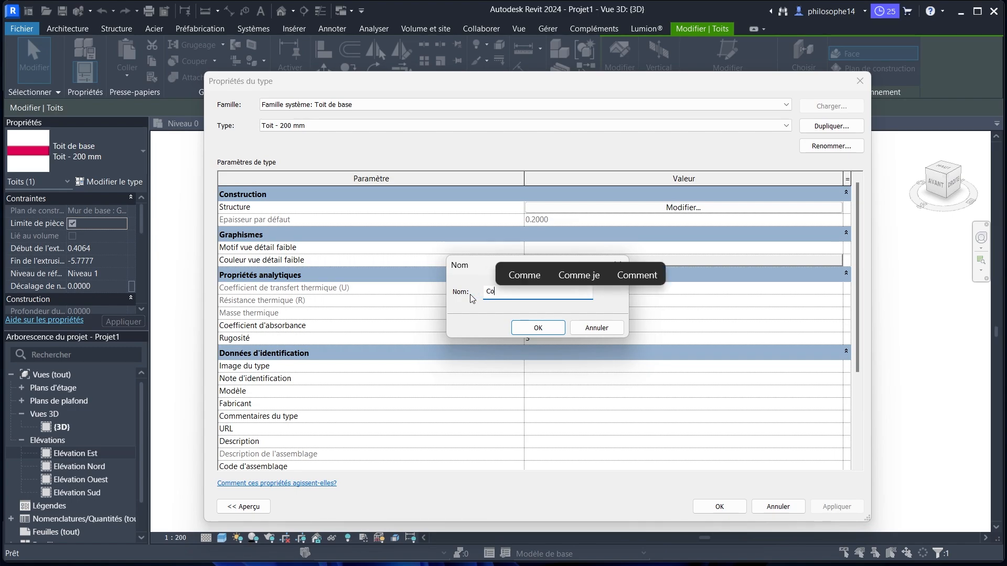
{"action": "type", "text": "mposite"}
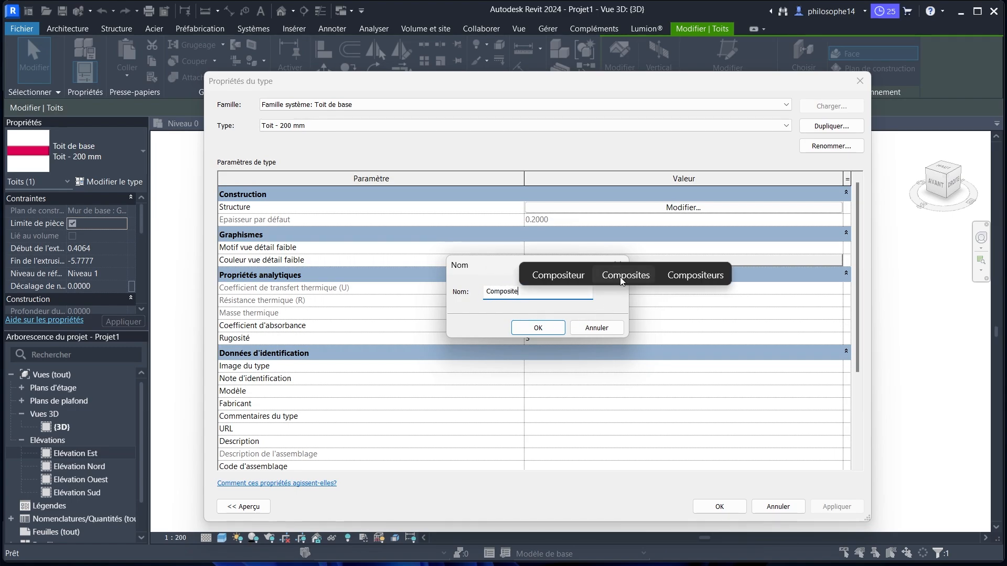
{"action": "left_click", "coordinate": [624, 276]}
{"action": "left_click", "coordinate": [531, 327]}
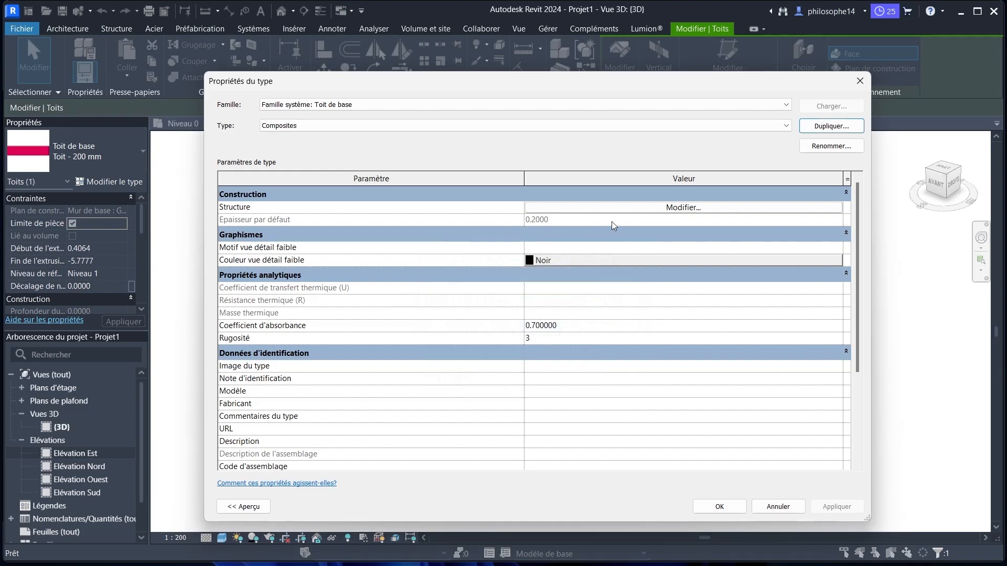
- Assign the material Béton, coulé sur place to the structural layer of the Composites roof type
{"action": "left_click", "coordinate": [607, 208]}
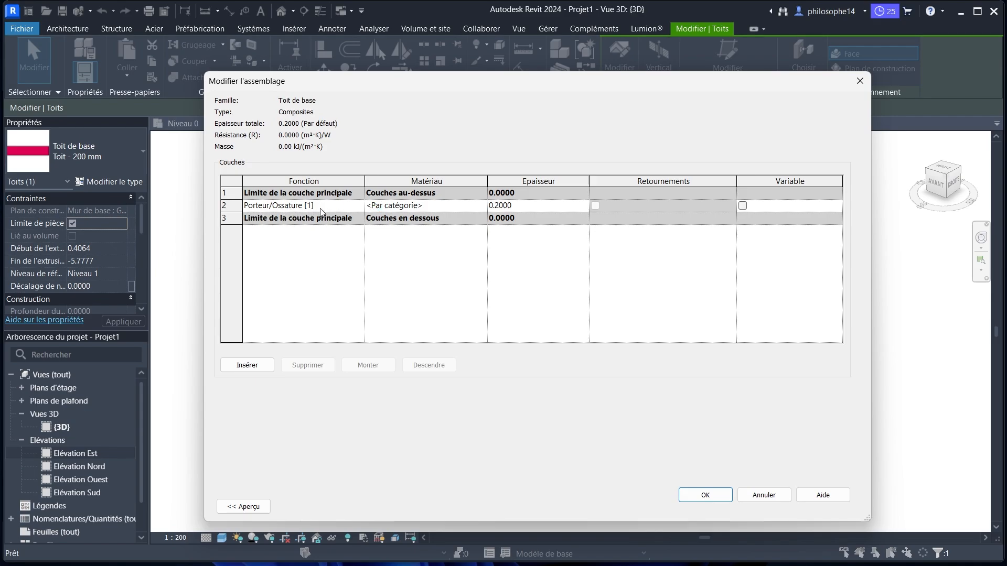
{"action": "left_click", "coordinate": [481, 205]}
{"action": "left_click", "coordinate": [482, 206]}
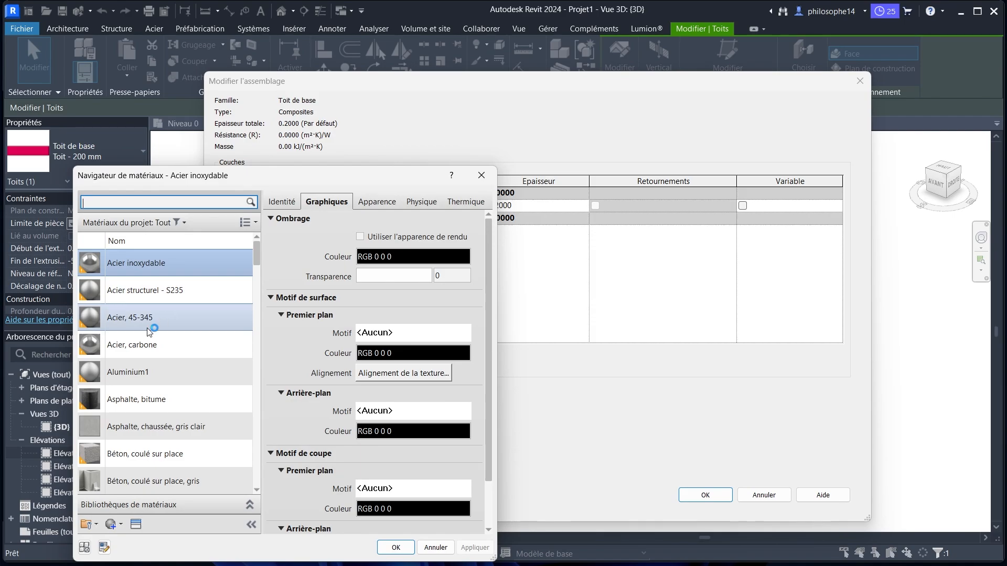
{"action": "scroll", "coordinate": [149, 328], "scroll_direction": "down", "scroll_amount": 3}
{"action": "left_click", "coordinate": [151, 314]}
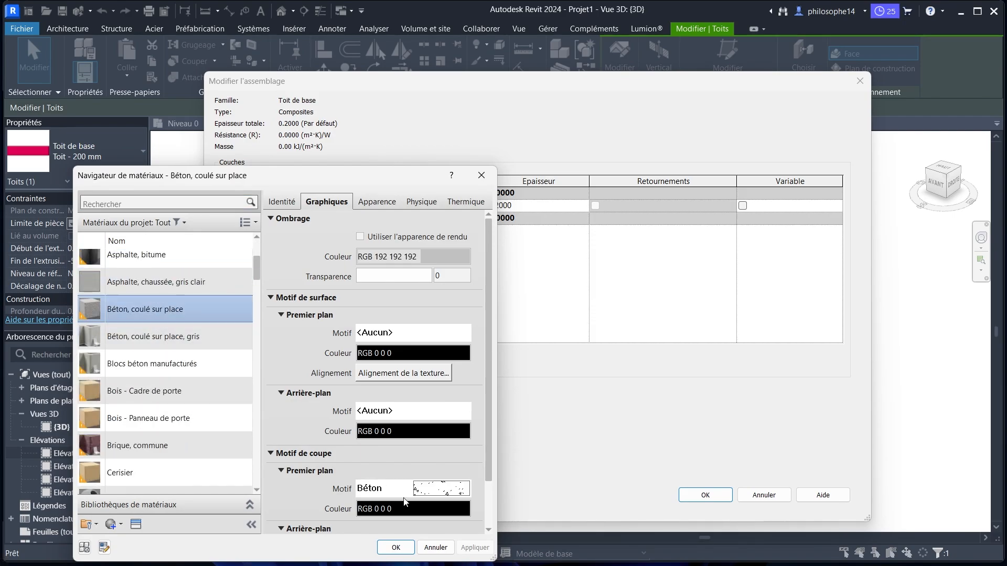
{"action": "left_click", "coordinate": [396, 547]}
- Set the concrete structural layer's thickness to 0.1000
{"action": "left_click", "coordinate": [512, 206]}
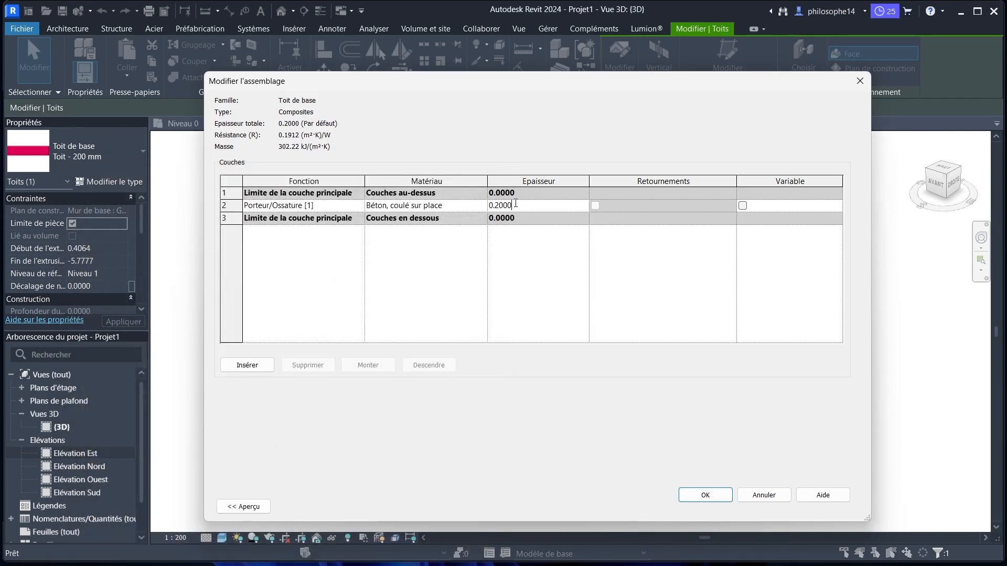
{"action": "left_click_drag", "start_coordinate": [513, 205], "coordinate": [496, 210]}
{"action": "type", "text": "10"}
{"action": "key", "text": "Return"}
- Insert a new layer above the upper core boundary and set its function to Doublage [2]
{"action": "left_click", "coordinate": [234, 367]}
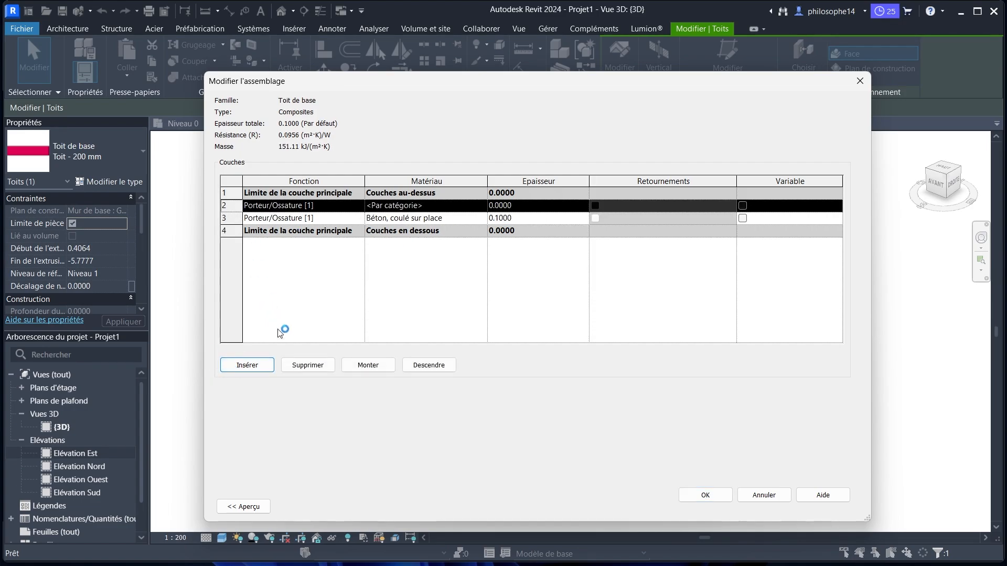
{"action": "left_click", "coordinate": [365, 365]}
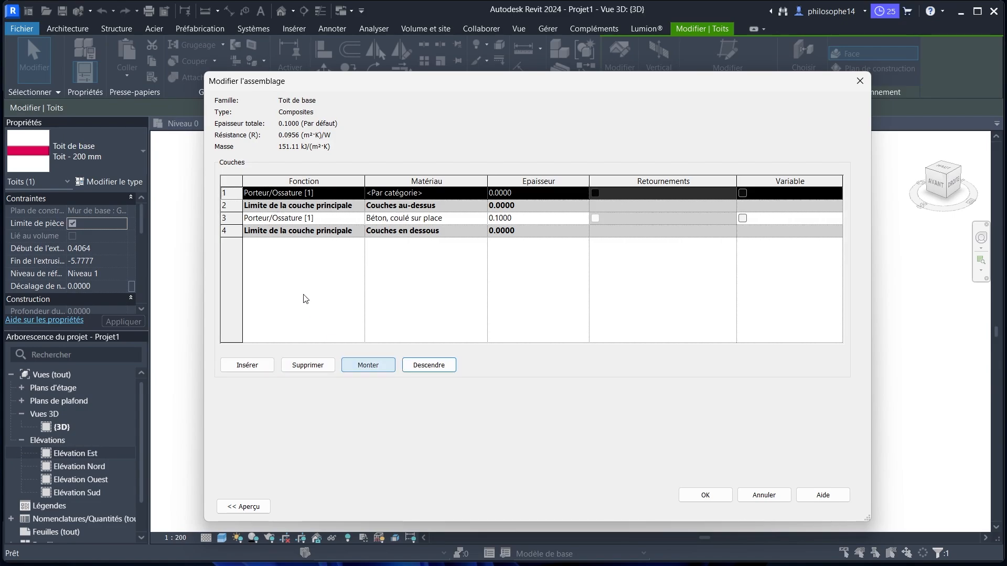
{"action": "left_click", "coordinate": [358, 194]}
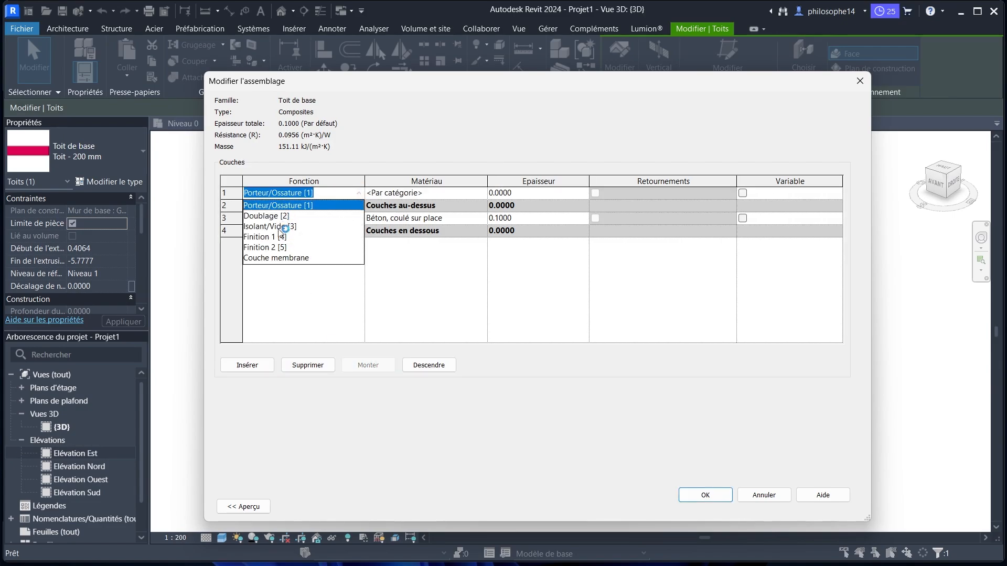
{"action": "left_click", "coordinate": [267, 216]}
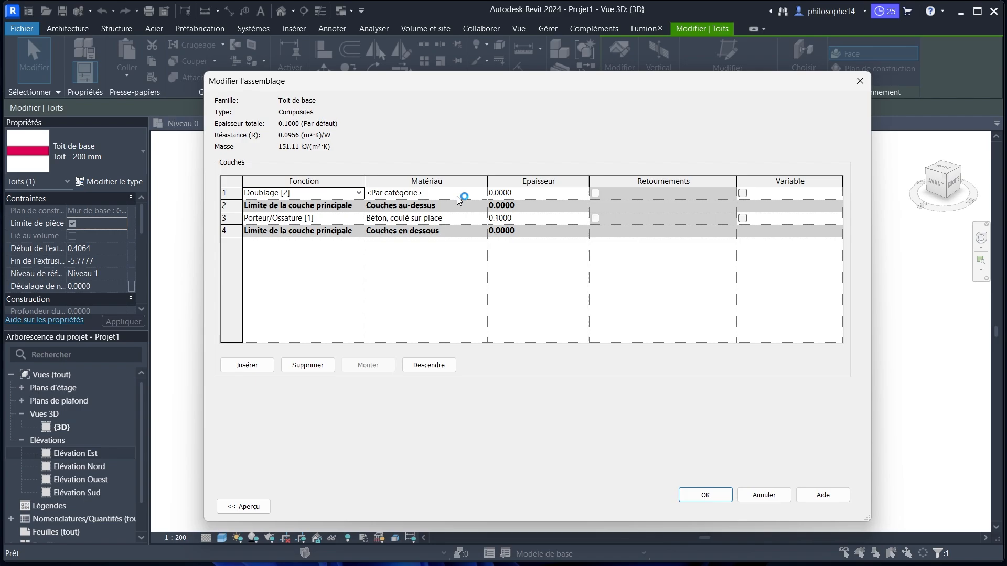
- Assign the material Asphalte, bitume to the Doublage [2] layer
{"action": "left_click", "coordinate": [477, 192]}
{"action": "left_click", "coordinate": [483, 192]}
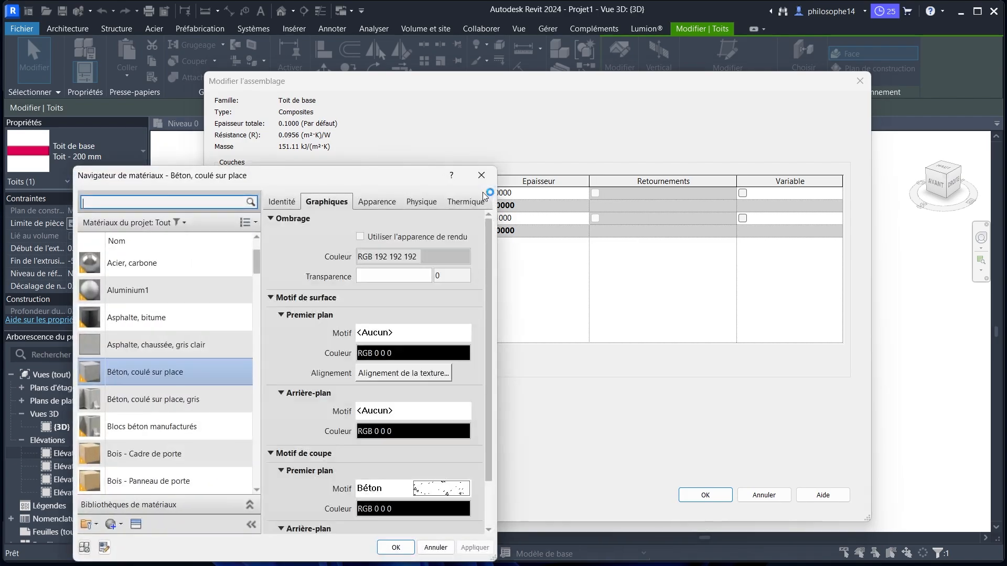
{"action": "left_click", "coordinate": [145, 316]}
{"action": "left_click", "coordinate": [396, 547]}
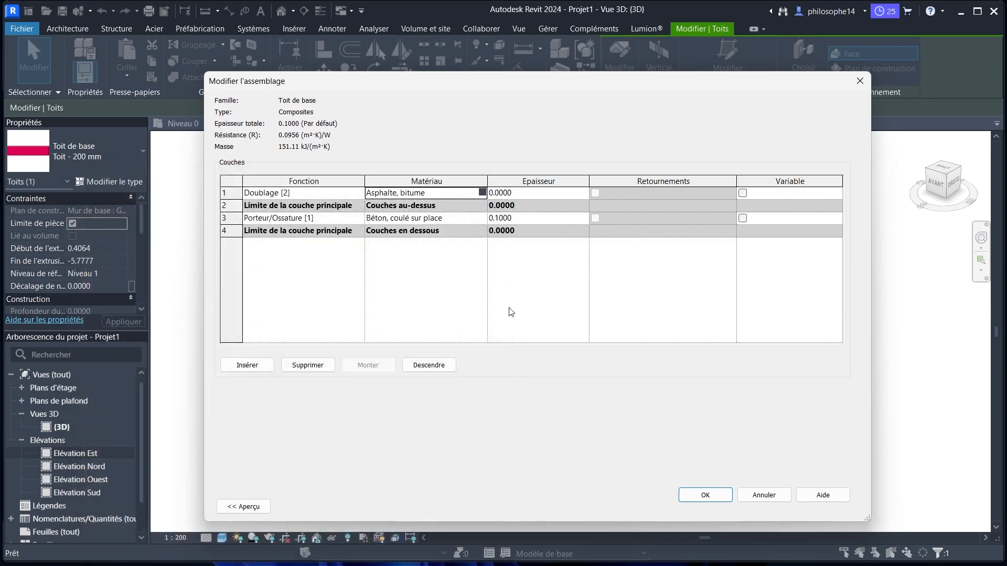
- Set the Asphalte, bitume layer's thickness to 0.01 and apply the Composites type to the extruded roof
{"action": "left_click", "coordinate": [512, 193]}
{"action": "left_click_drag", "start_coordinate": [512, 193], "coordinate": [501, 195]}
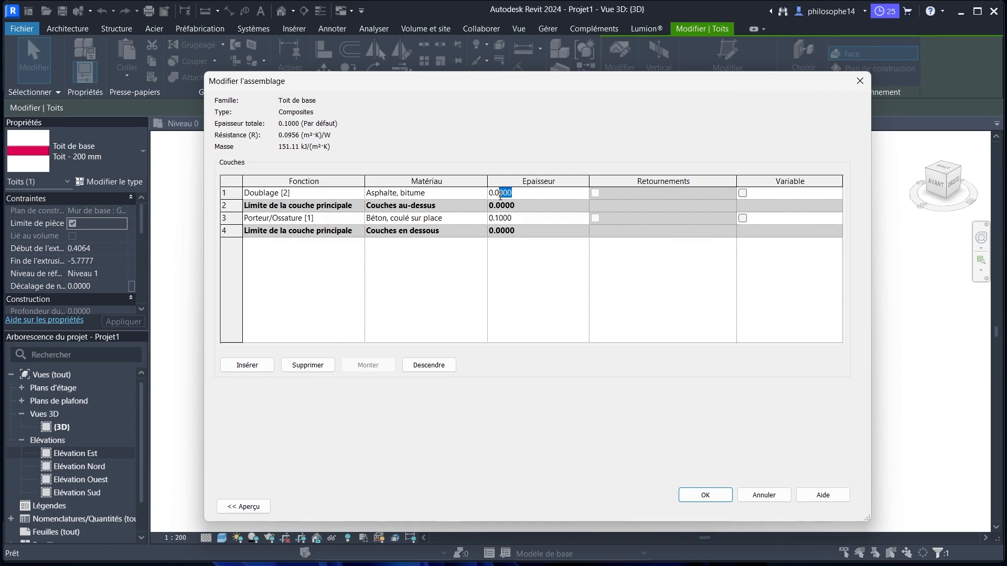
{"action": "type", "text": "1"}
{"action": "left_click", "coordinate": [707, 494]}
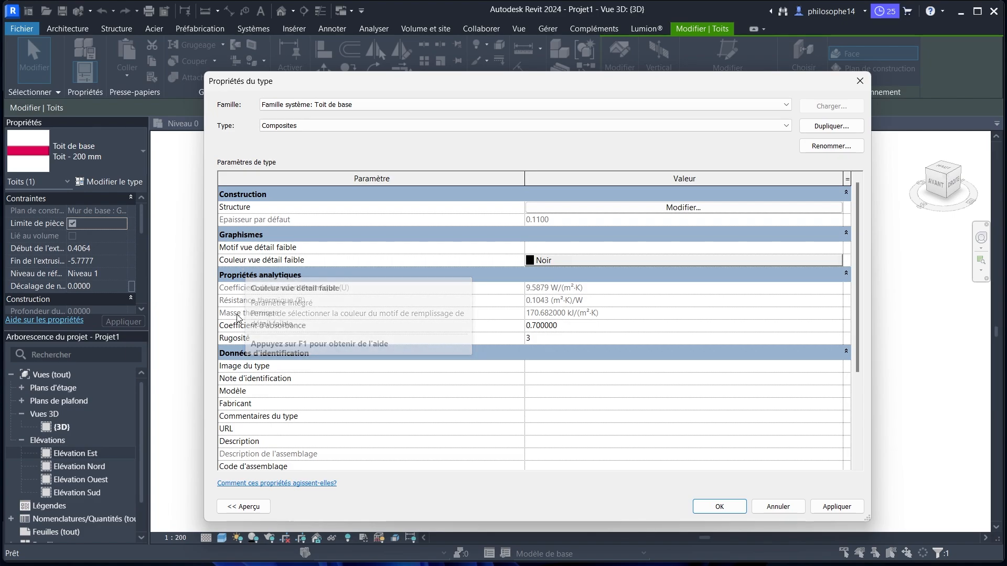
{"action": "scroll", "coordinate": [367, 296], "scroll_direction": "down", "scroll_amount": 1}
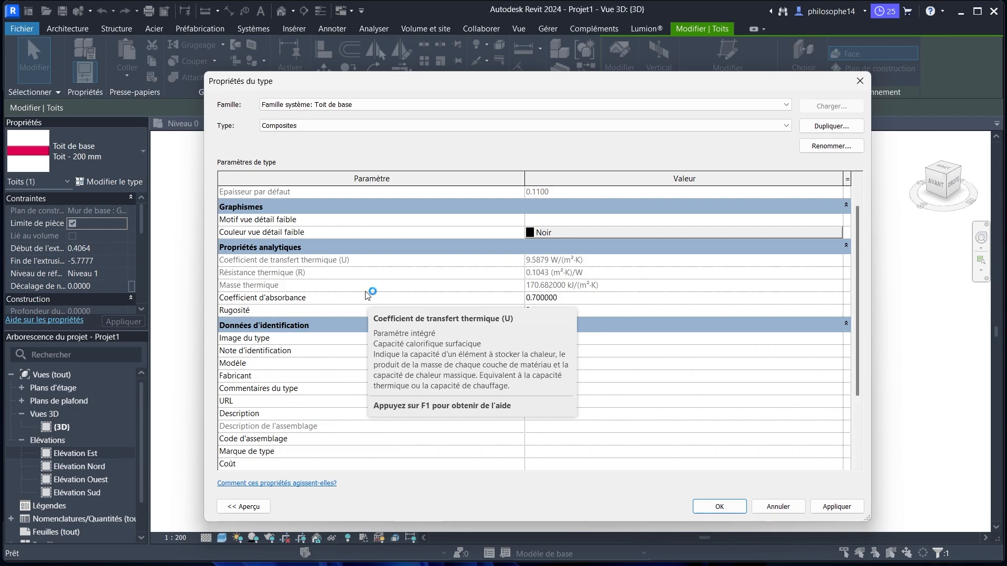
{"action": "scroll", "coordinate": [367, 296], "scroll_direction": "down", "scroll_amount": 3}
{"action": "left_click", "coordinate": [827, 508]}
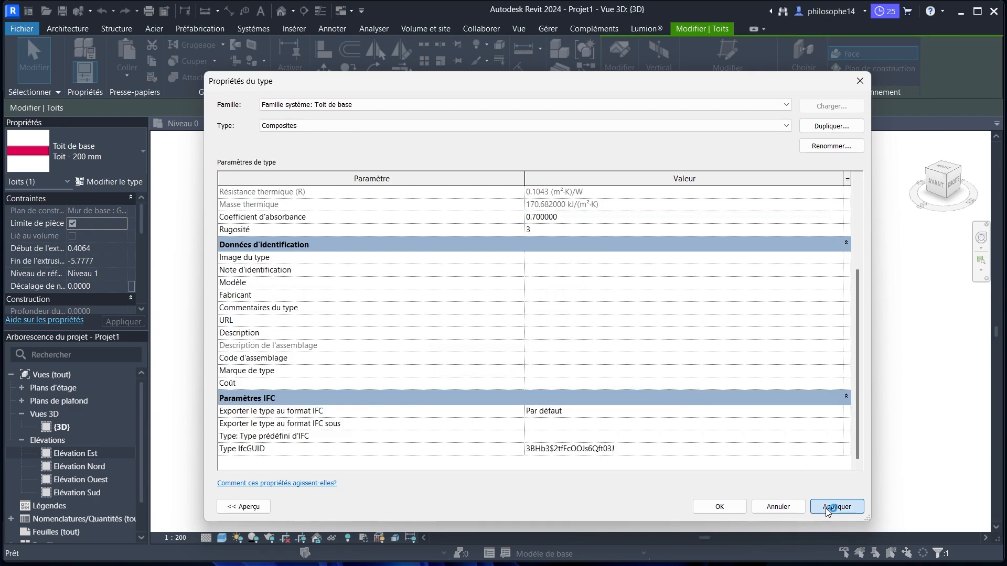
{"action": "left_click", "coordinate": [719, 506]}
{"action": "left_click", "coordinate": [560, 384]}
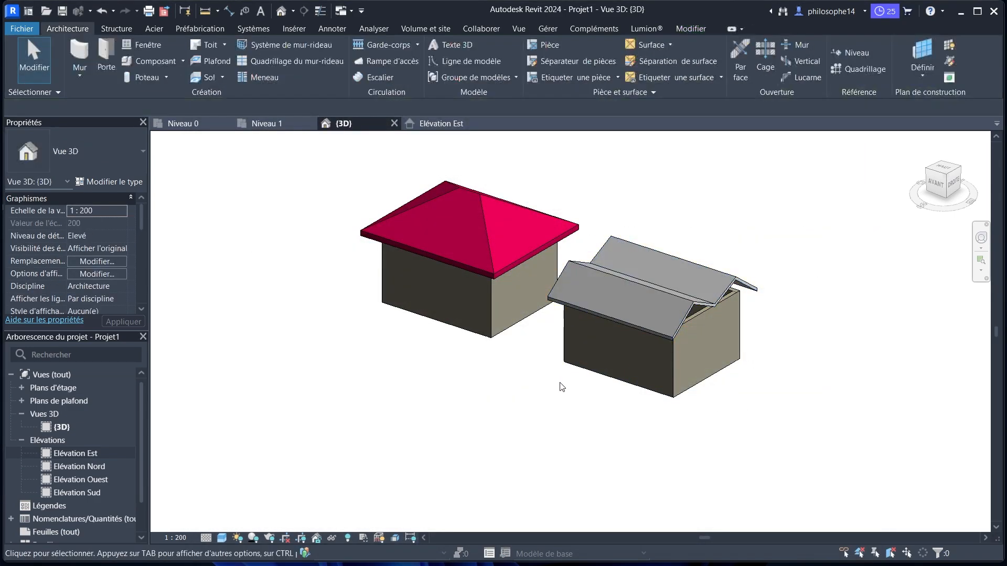
- Examine the composite extruded roof and the four-slope roof from several angles in the 3D view
{"action": "middle_click_drag", "start_coordinate": [808, 313], "coordinate": [700, 263], "text": "shift"}
{"action": "left_click", "coordinate": [674, 277]}
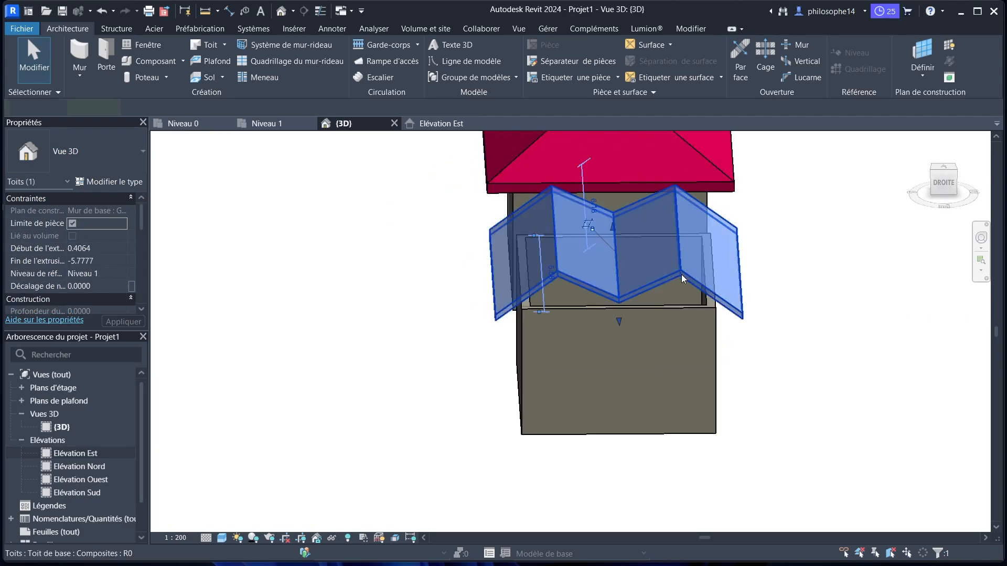
{"action": "left_click", "coordinate": [407, 306]}
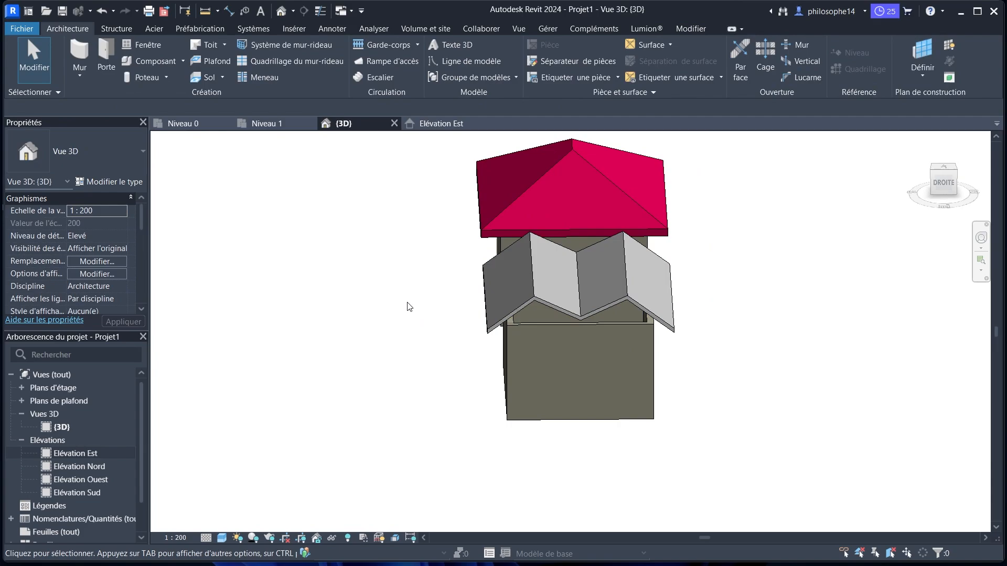
{"action": "middle_click_drag", "start_coordinate": [407, 306], "coordinate": [418, 254], "text": "shift"}
{"action": "left_click", "coordinate": [400, 225]}
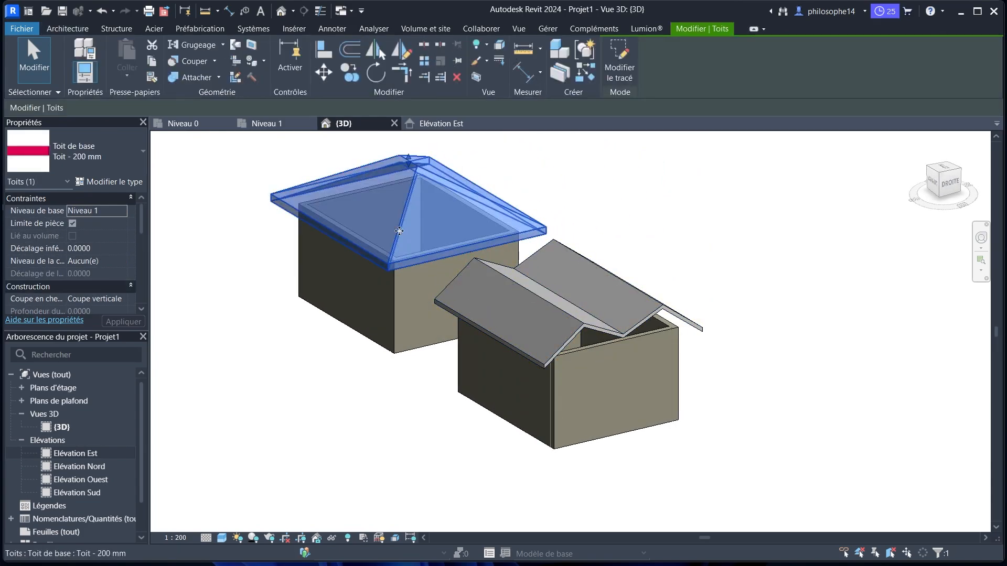
{"action": "scroll", "coordinate": [708, 440], "scroll_direction": "down", "scroll_amount": 2}
{"action": "scroll", "coordinate": [433, 287], "scroll_direction": "up", "scroll_amount": 2}
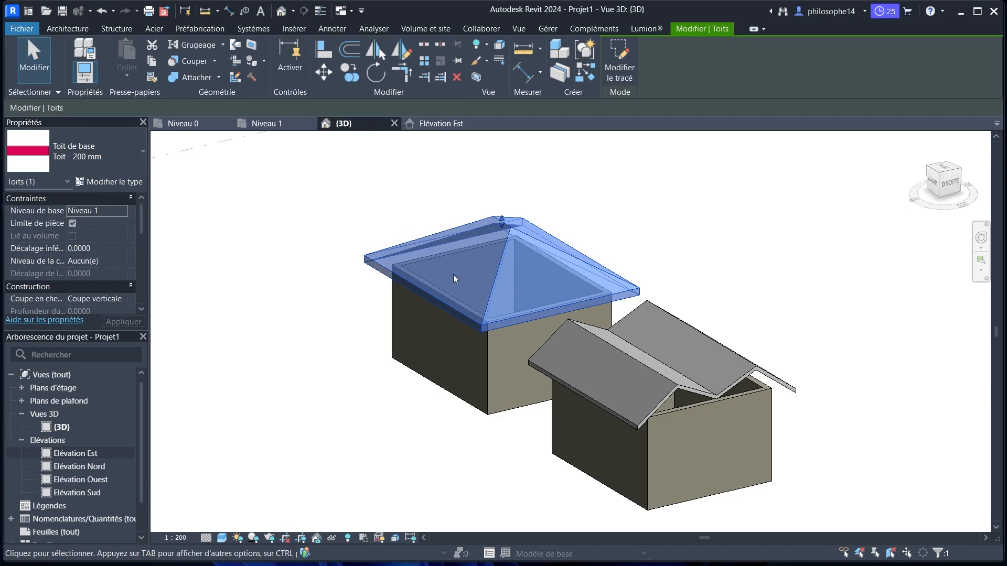
{"action": "left_click", "coordinate": [689, 232]}
{"action": "scroll", "coordinate": [690, 232], "scroll_direction": "down", "scroll_amount": 2}
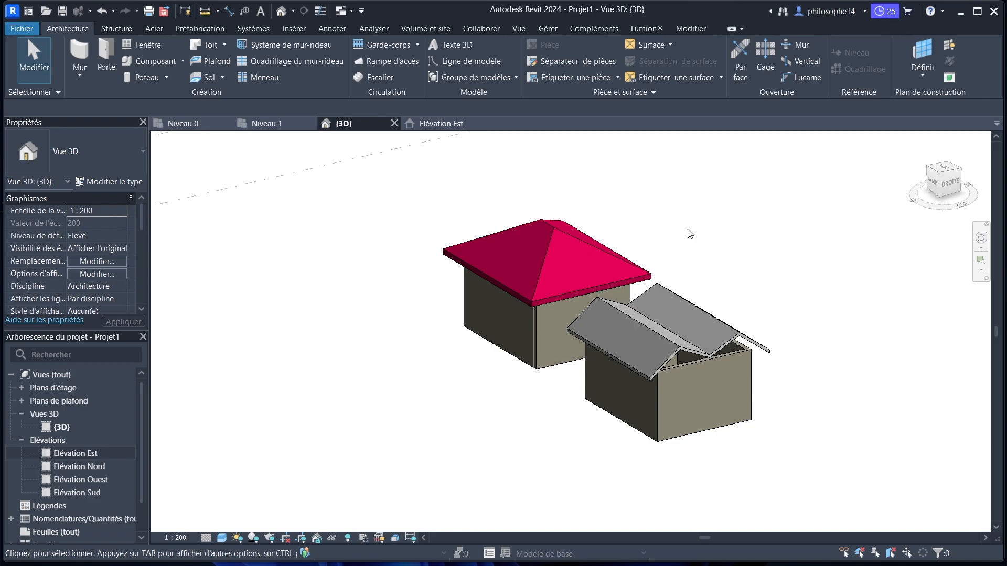
{"action": "scroll", "coordinate": [732, 316], "scroll_direction": "up", "scroll_amount": 2}
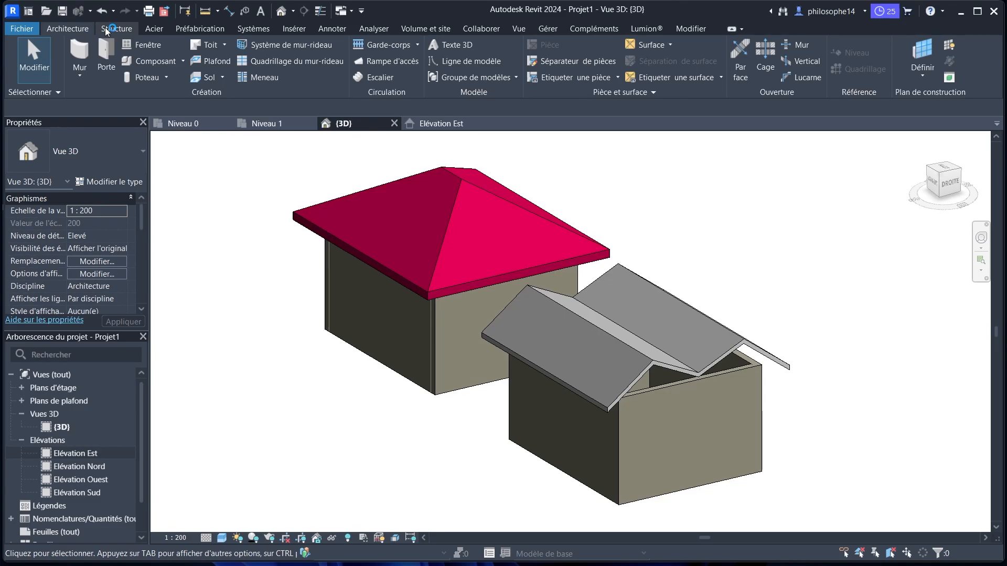
{"action": "scroll", "coordinate": [475, 250], "scroll_direction": "down", "scroll_amount": 1}
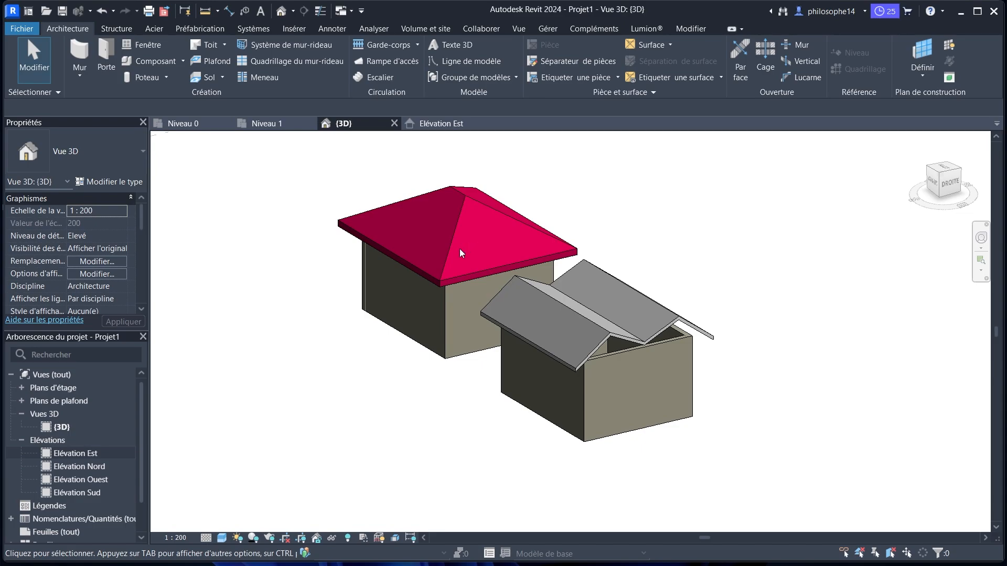
- On the Niveau 0 plan, sketch a 5.00 by 4.00 m rectangular architectural floor boundary along the first room's inner wall faces
{"action": "left_click", "coordinate": [181, 124]}
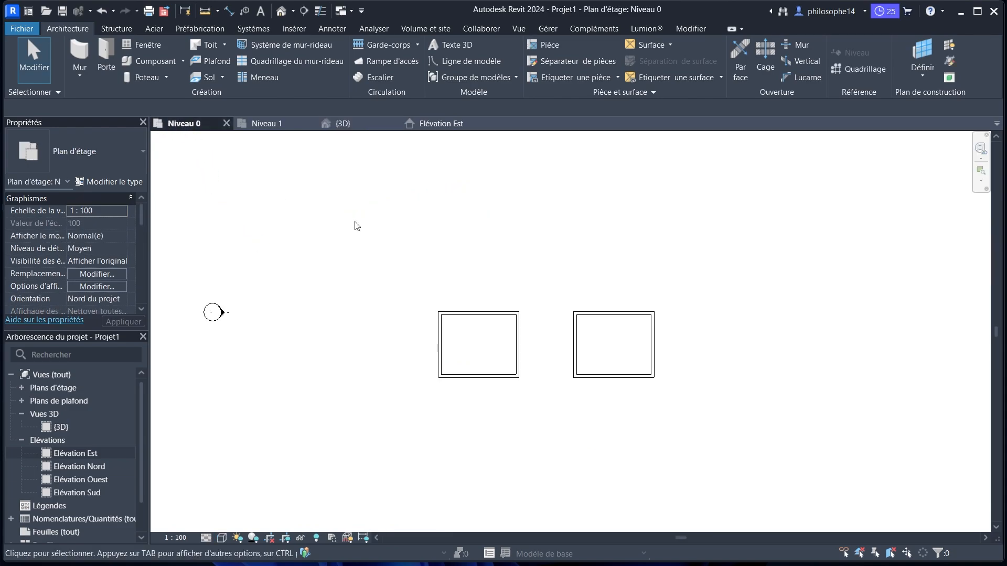
{"action": "scroll", "coordinate": [517, 366], "scroll_direction": "up", "scroll_amount": 4}
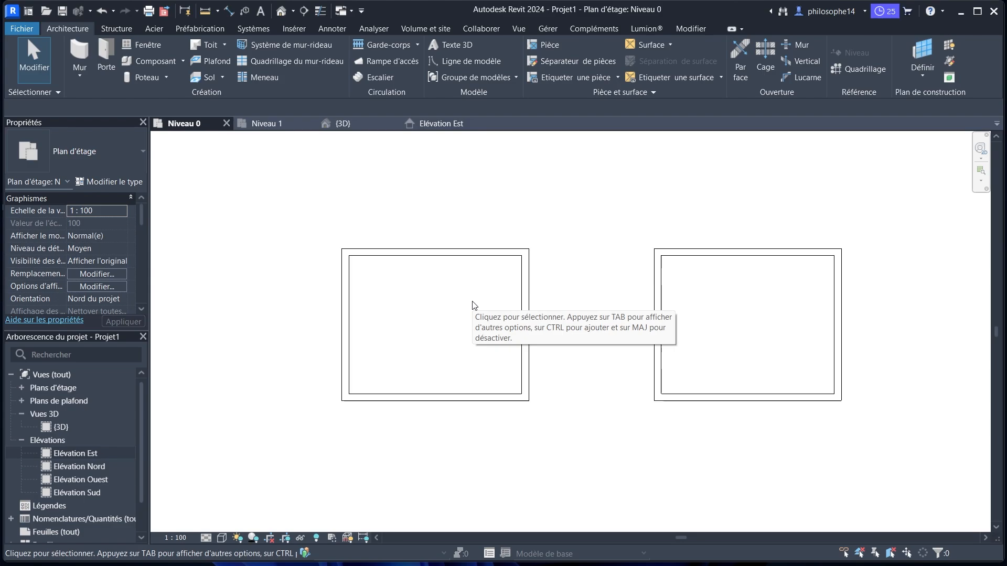
{"action": "left_click", "coordinate": [223, 77]}
{"action": "left_click", "coordinate": [226, 97]}
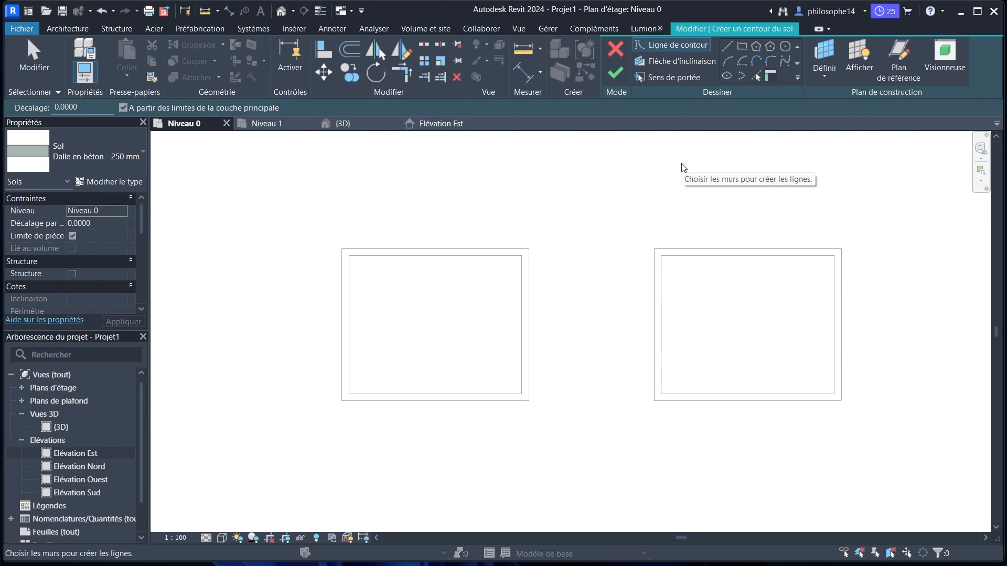
{"action": "double_click", "coordinate": [54, 108]}
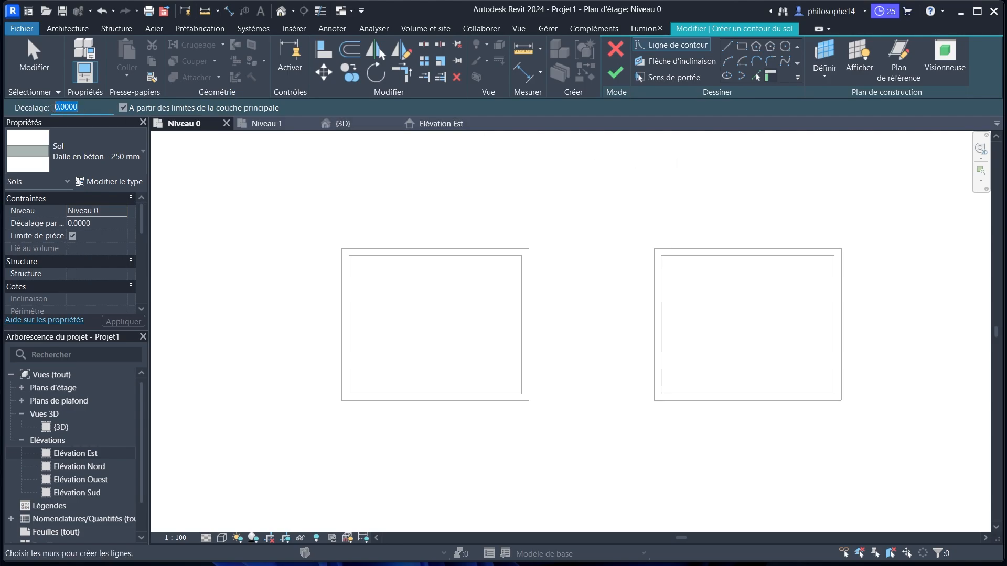
{"action": "left_click", "coordinate": [84, 108]}
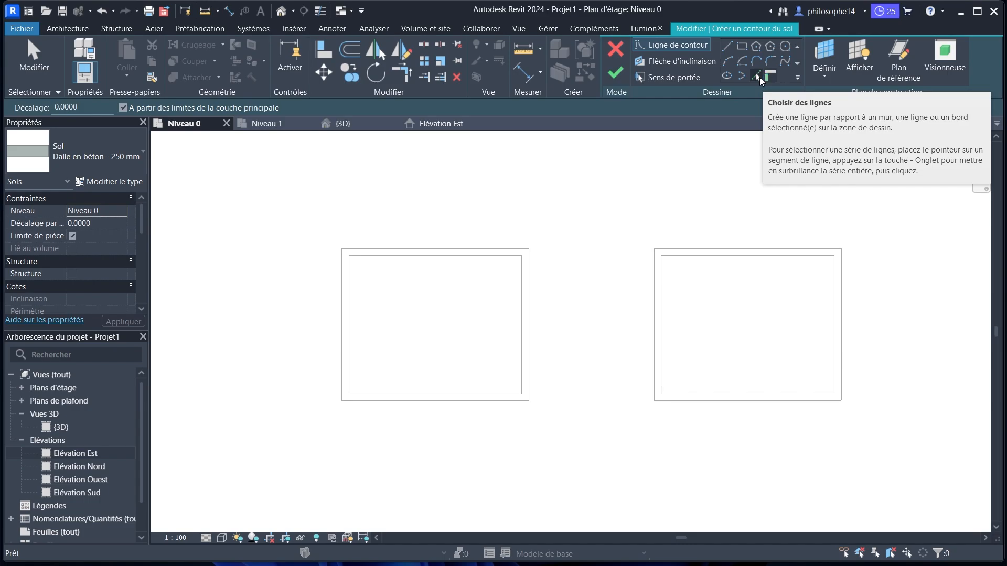
{"action": "left_click", "coordinate": [732, 45]}
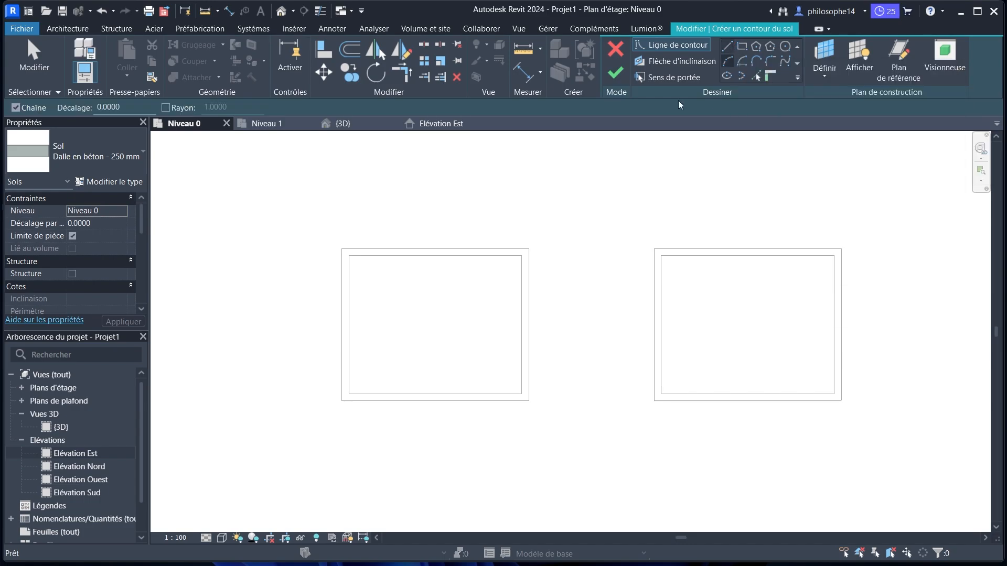
{"action": "left_click", "coordinate": [742, 46]}
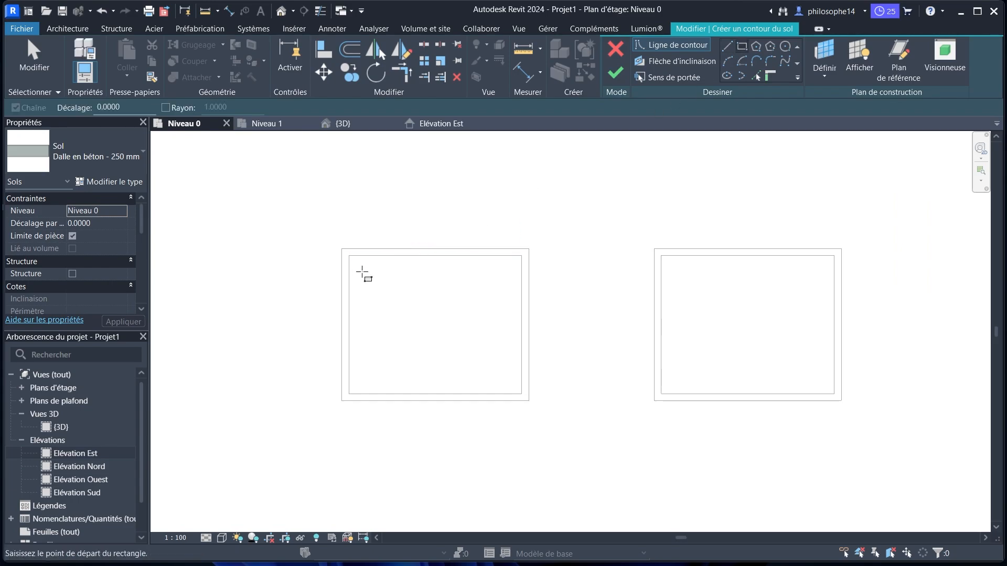
{"action": "scroll", "coordinate": [351, 259], "scroll_direction": "up", "scroll_amount": 3}
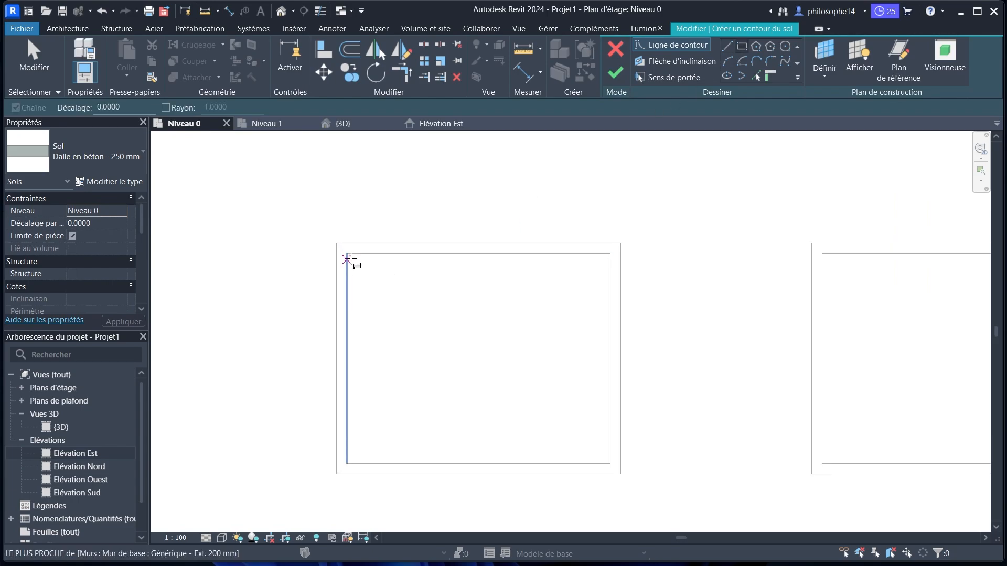
{"action": "left_click", "coordinate": [347, 255]}
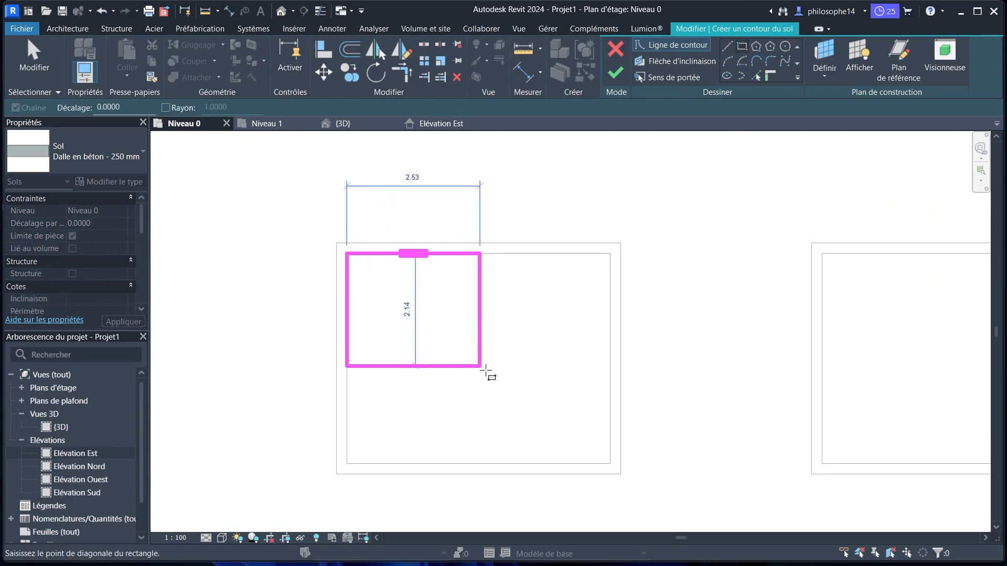
{"action": "left_click", "coordinate": [615, 459]}
{"action": "scroll", "coordinate": [640, 262], "scroll_direction": "down", "scroll_amount": 1}
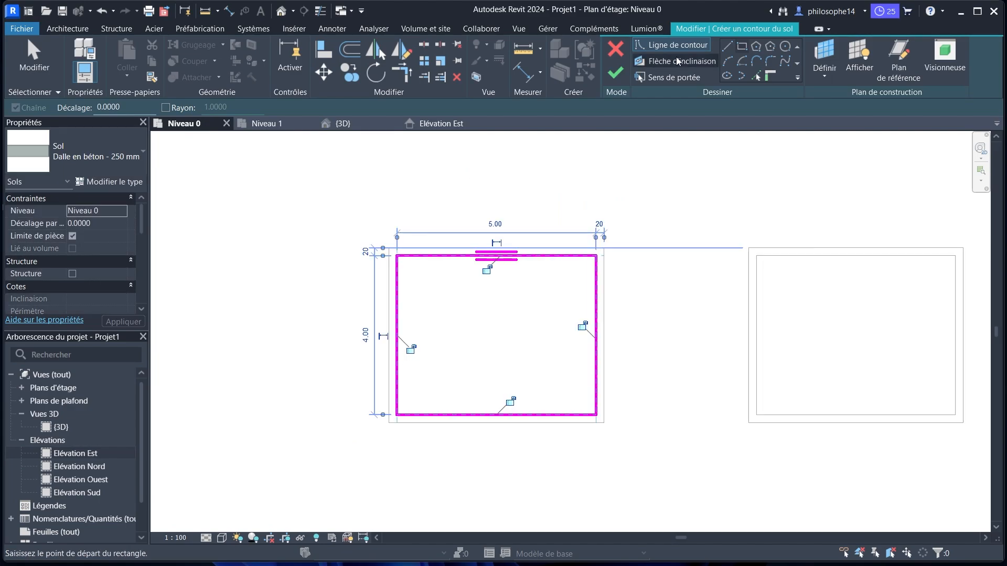
- Set the floor's span direction along the boundary edge facing the second room
{"action": "left_click", "coordinate": [665, 81]}
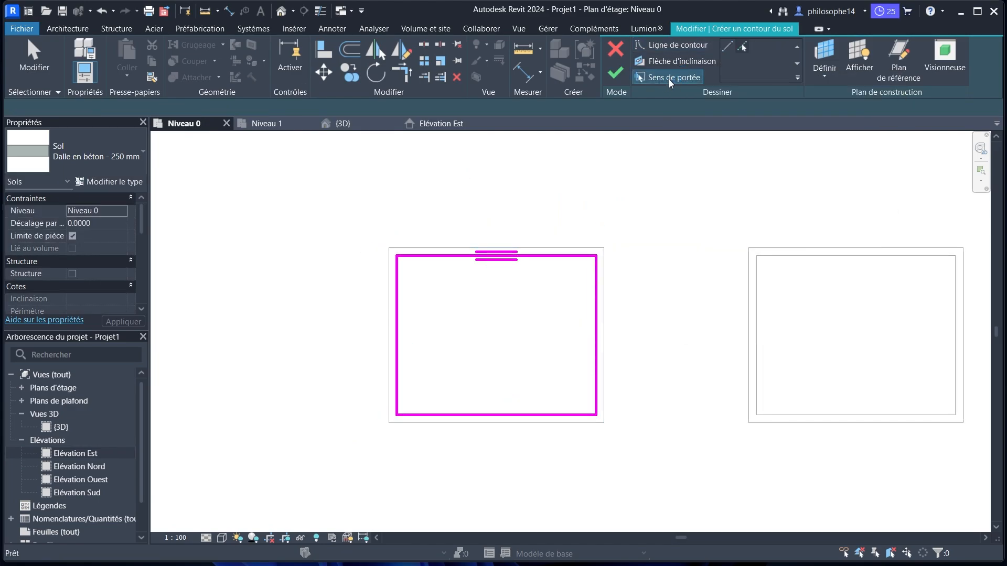
{"action": "left_click", "coordinate": [603, 329]}
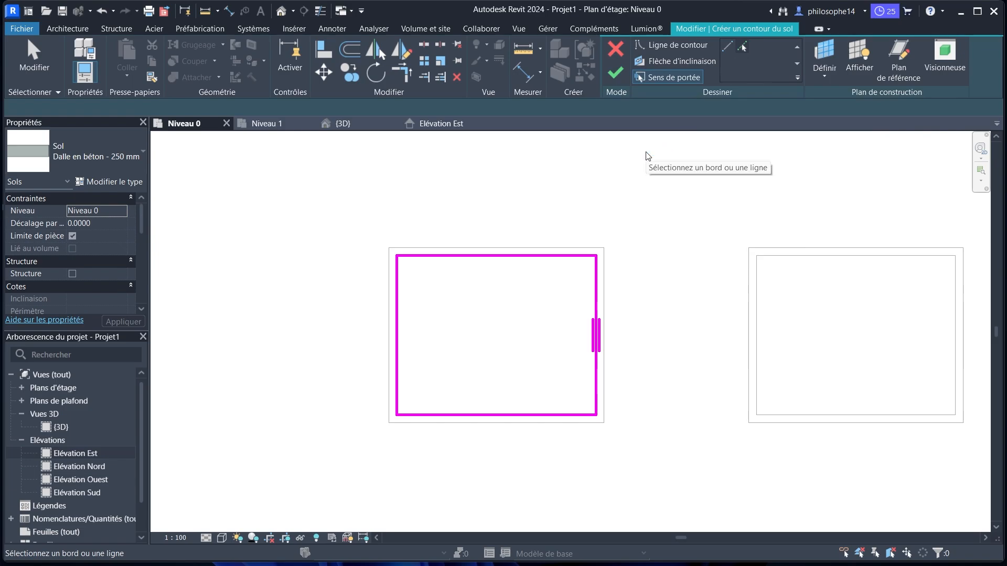
{"action": "scroll", "coordinate": [470, 321], "scroll_direction": "up", "scroll_amount": 2}
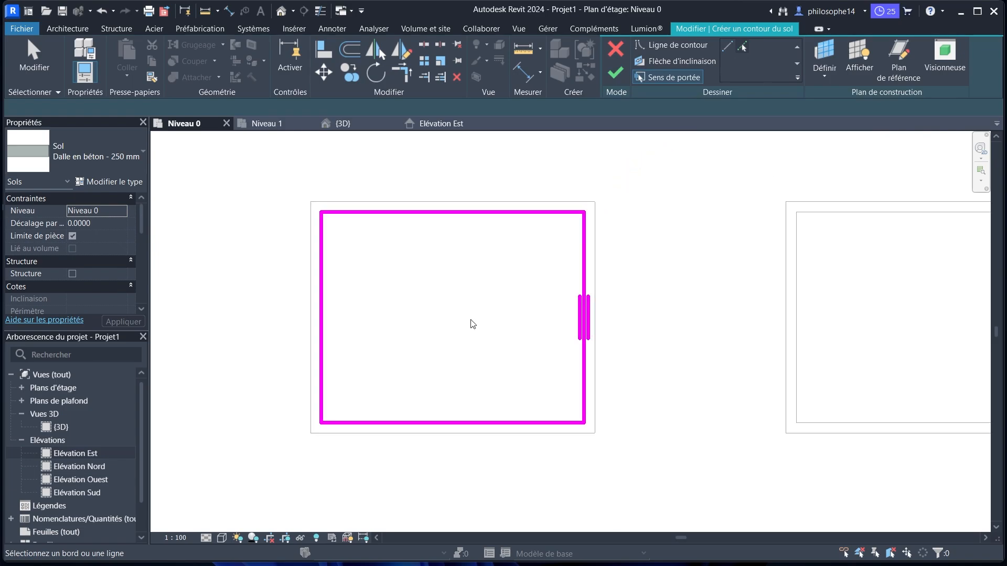
- Complete the floor sketch to create the slab inside the first room
{"action": "scroll", "coordinate": [470, 322], "scroll_direction": "down", "scroll_amount": 2}
{"action": "scroll", "coordinate": [393, 265], "scroll_direction": "up", "scroll_amount": 2}
{"action": "left_click", "coordinate": [615, 73]}
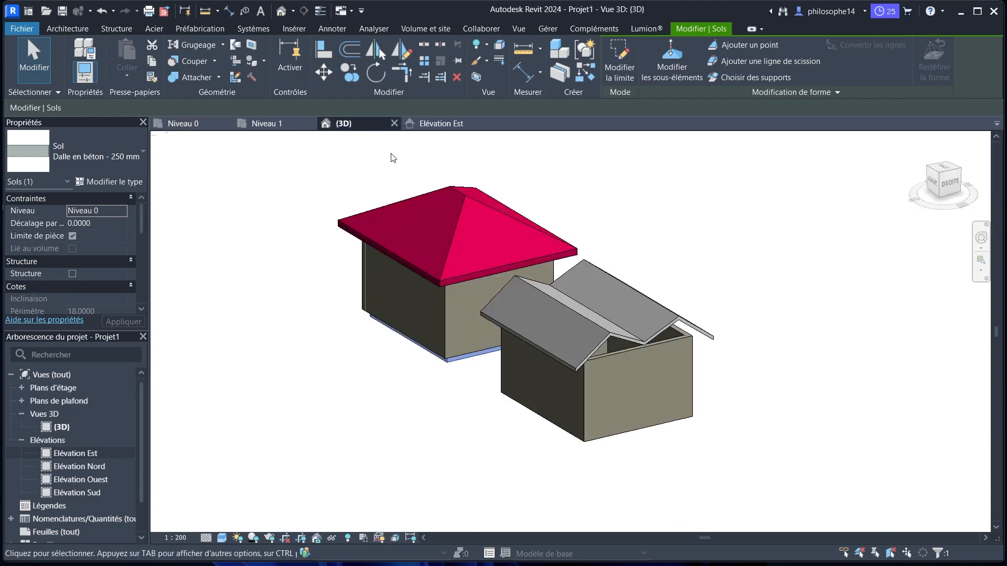
- Temporarily isolate the first room's floor slab in the 3D view
{"action": "scroll", "coordinate": [464, 367], "scroll_direction": "up", "scroll_amount": 3}
{"action": "left_click", "coordinate": [450, 387]}
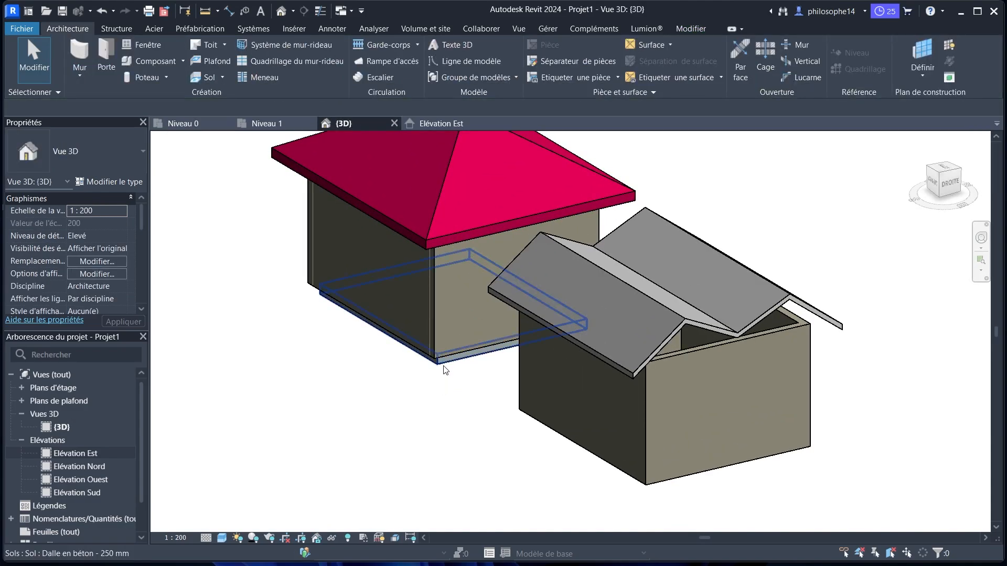
{"action": "left_click", "coordinate": [445, 366]}
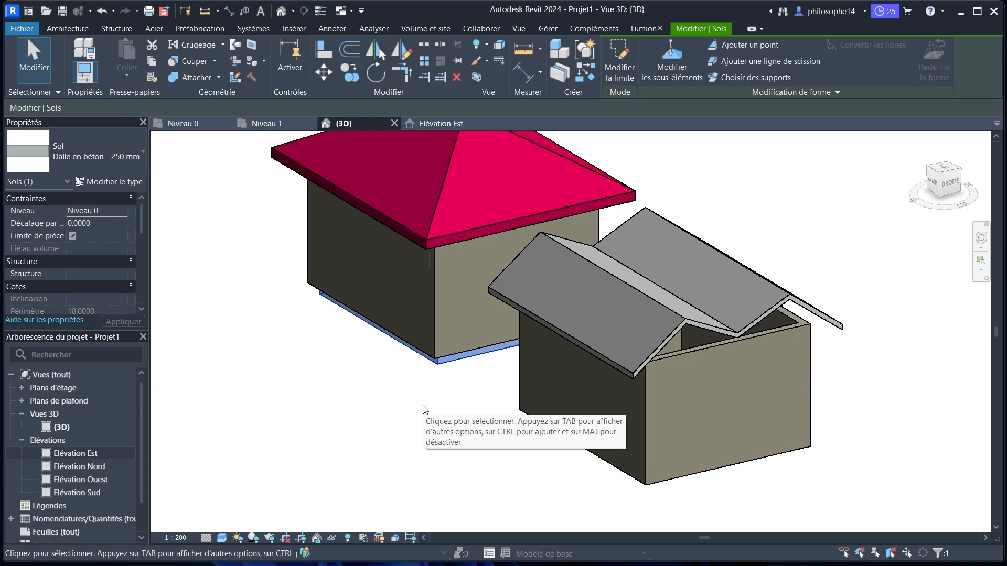
{"action": "left_click", "coordinate": [333, 538]}
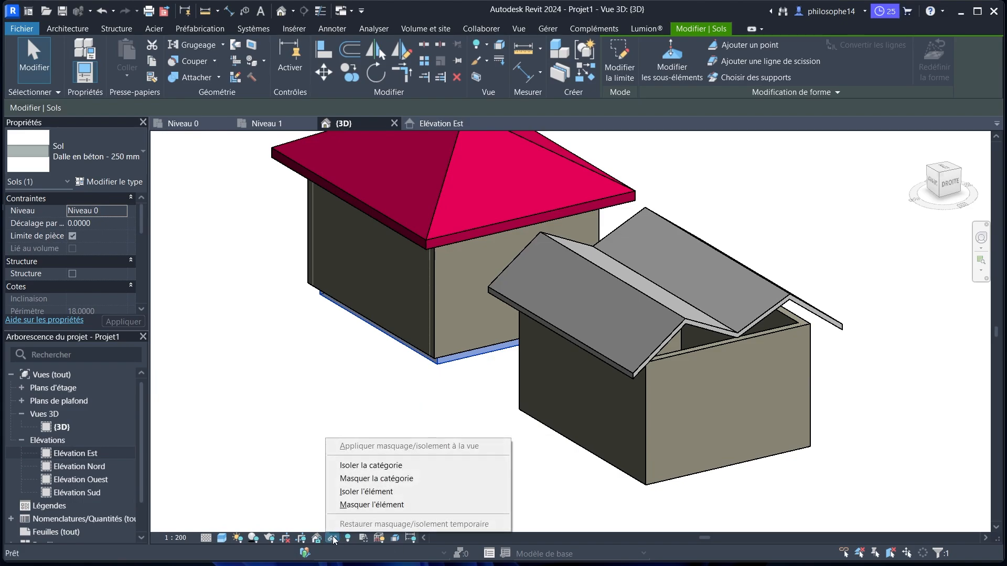
{"action": "left_click", "coordinate": [358, 492]}
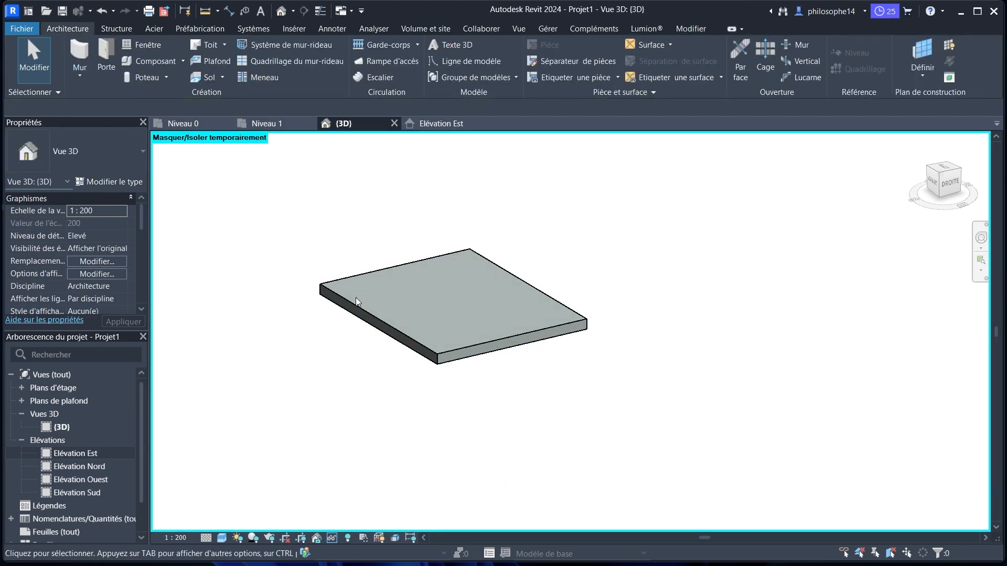
- Duplicate the isolated slab's floor type under the name Dallage sur terre-plain 10
{"action": "scroll", "coordinate": [366, 353], "scroll_direction": "up", "scroll_amount": 2}
{"action": "scroll", "coordinate": [620, 285], "scroll_direction": "down", "scroll_amount": 2}
{"action": "scroll", "coordinate": [621, 284], "scroll_direction": "up", "scroll_amount": 3}
{"action": "scroll", "coordinate": [621, 285], "scroll_direction": "down", "scroll_amount": 2}
{"action": "left_click", "coordinate": [621, 284]}
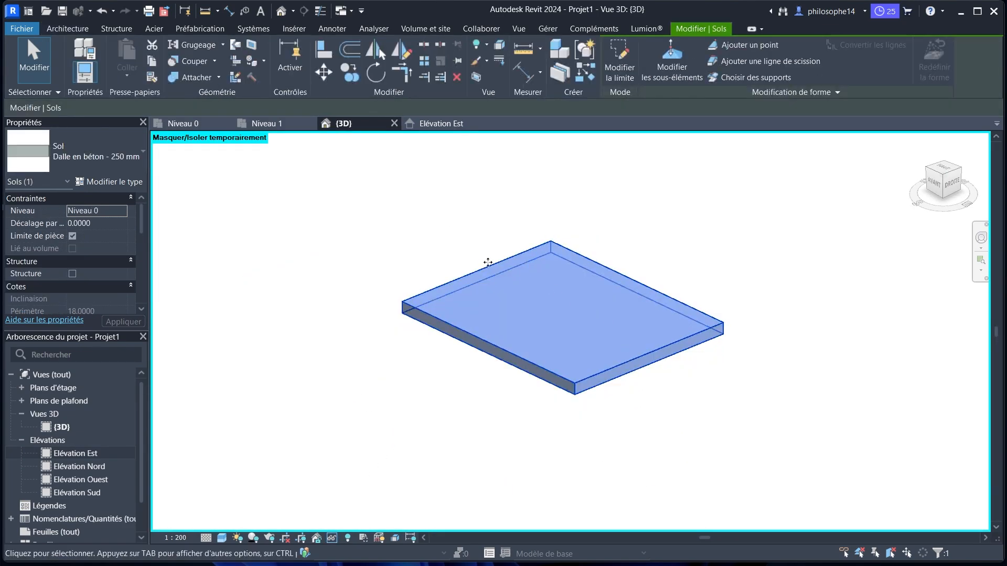
{"action": "left_click", "coordinate": [126, 182]}
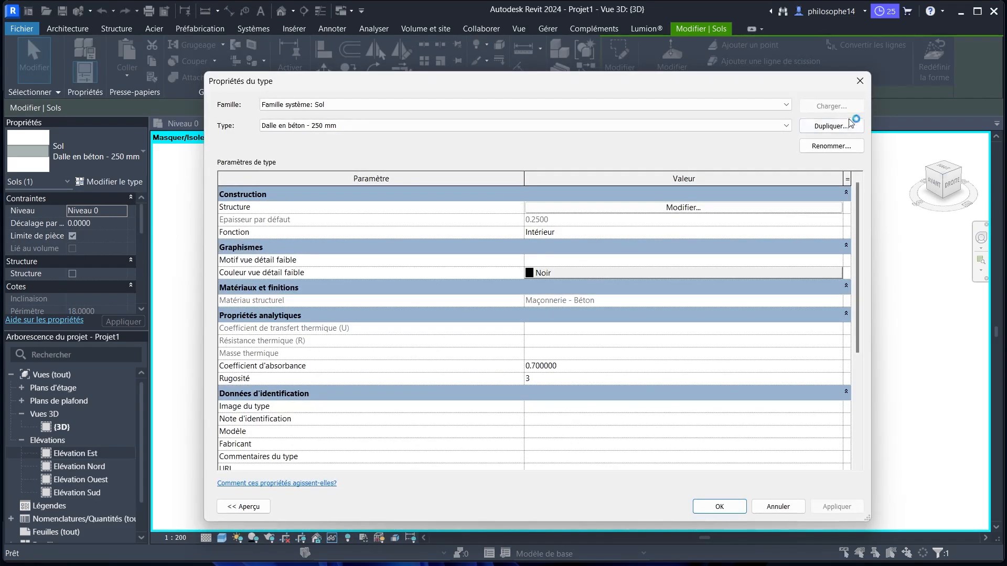
{"action": "left_click", "coordinate": [831, 126]}
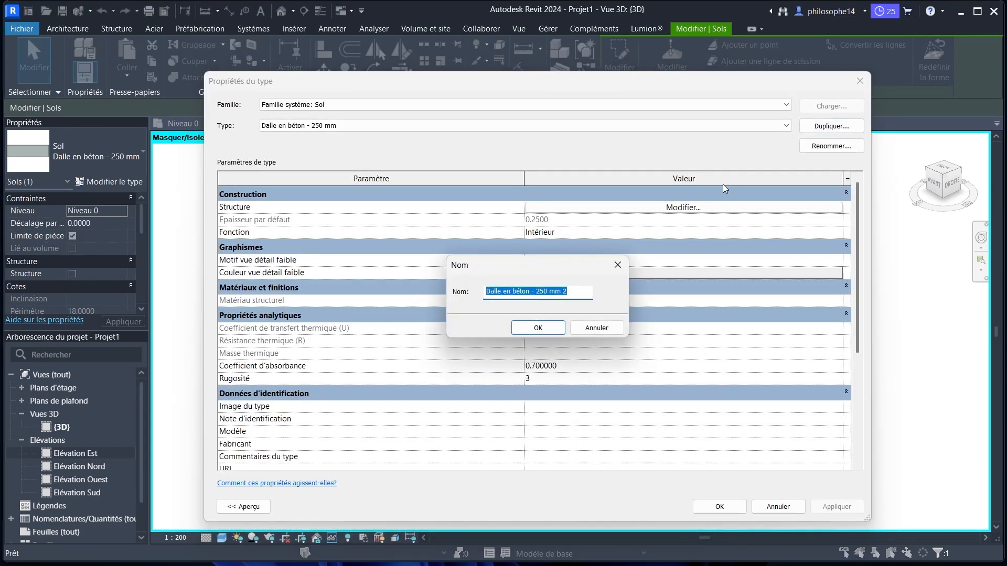
{"action": "type", "text": "Dalla"}
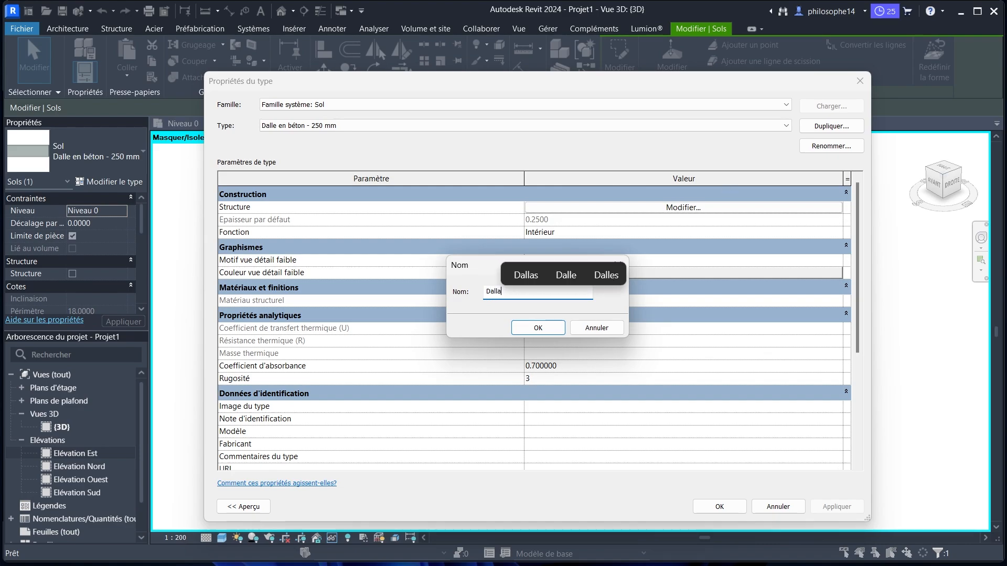
{"action": "type", "text": "ge sur terre-plain 10"}
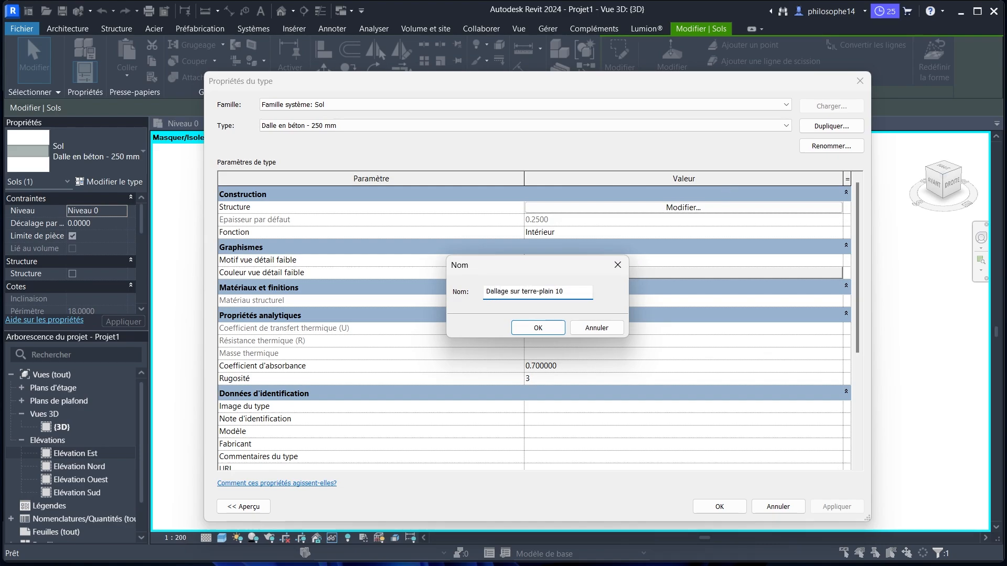
{"action": "left_click", "coordinate": [557, 325]}
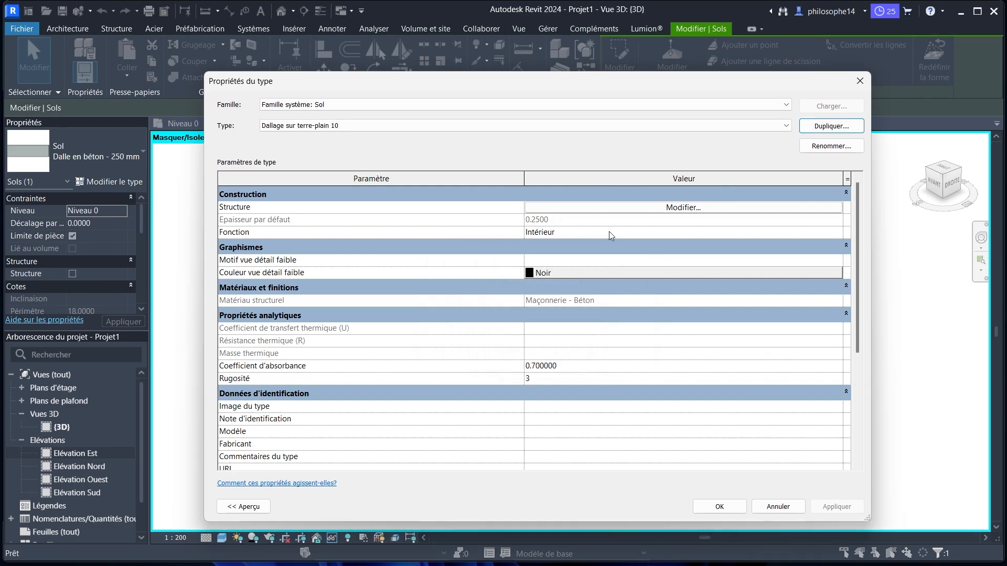
- In the new floor type's assembly, set the Porteur/Ossature layer's thickness to 0.10
{"action": "left_click", "coordinate": [838, 233]}
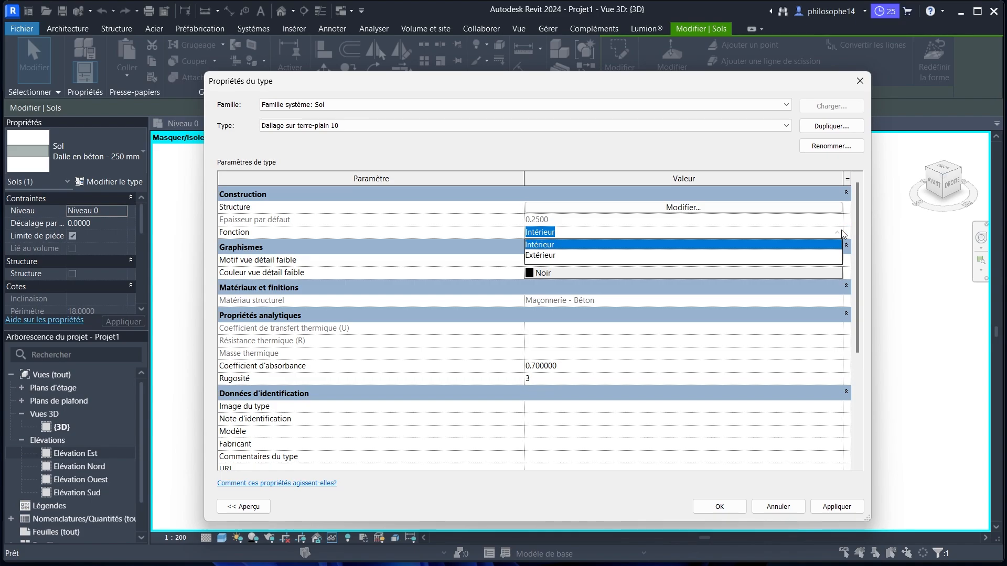
{"action": "left_click", "coordinate": [832, 207]}
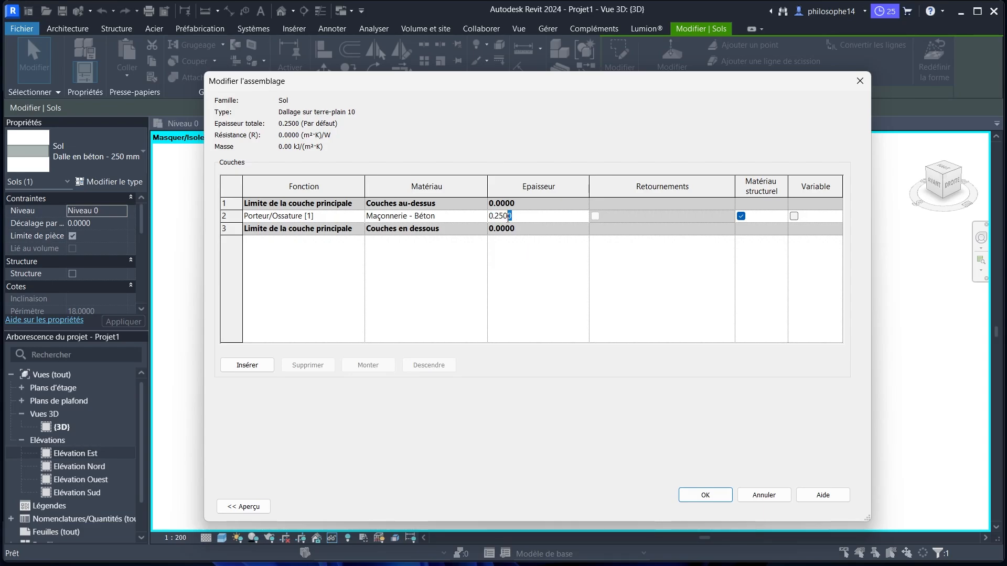
{"action": "left_click_drag", "start_coordinate": [512, 216], "coordinate": [496, 215]}
{"action": "type", "text": "210"}
{"action": "left_click", "coordinate": [500, 215]}
{"action": "key", "text": "BackSpace"}
- Assign the material Béton, coulé sur place to the Porteur/Ossature layer
{"action": "left_click", "coordinate": [481, 216]}
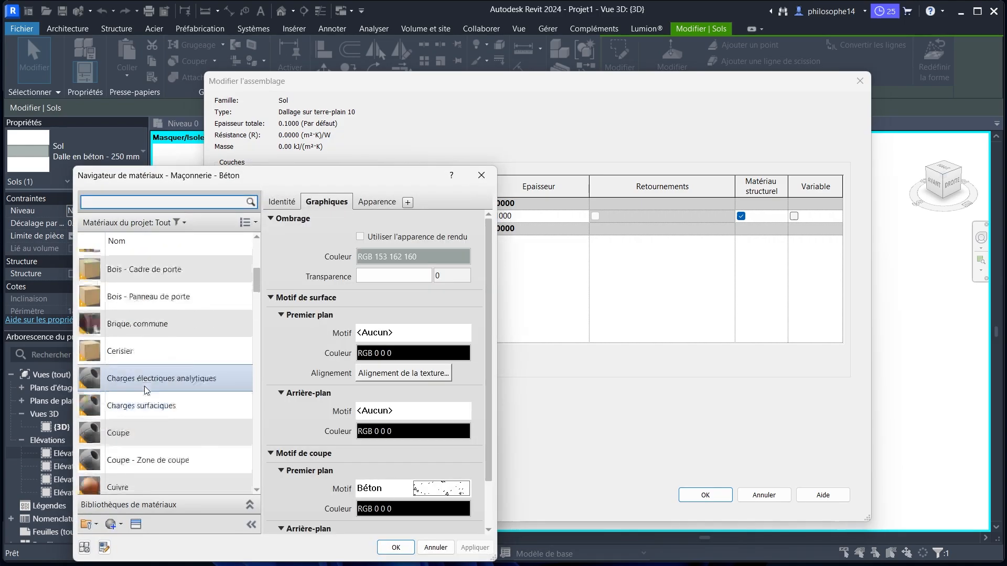
{"action": "scroll", "coordinate": [147, 389], "scroll_direction": "up", "scroll_amount": 5}
{"action": "left_click", "coordinate": [151, 454]}
{"action": "left_click", "coordinate": [392, 550]}
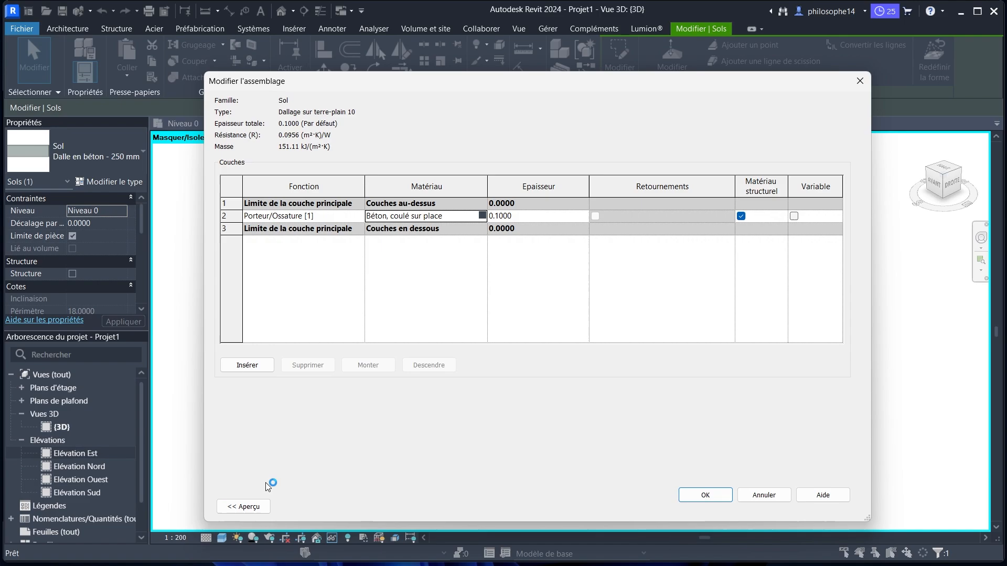
- Preview the floor assembly in section and apply the Dallage sur terre-plain 10 type to the slab
{"action": "left_click", "coordinate": [246, 506]}
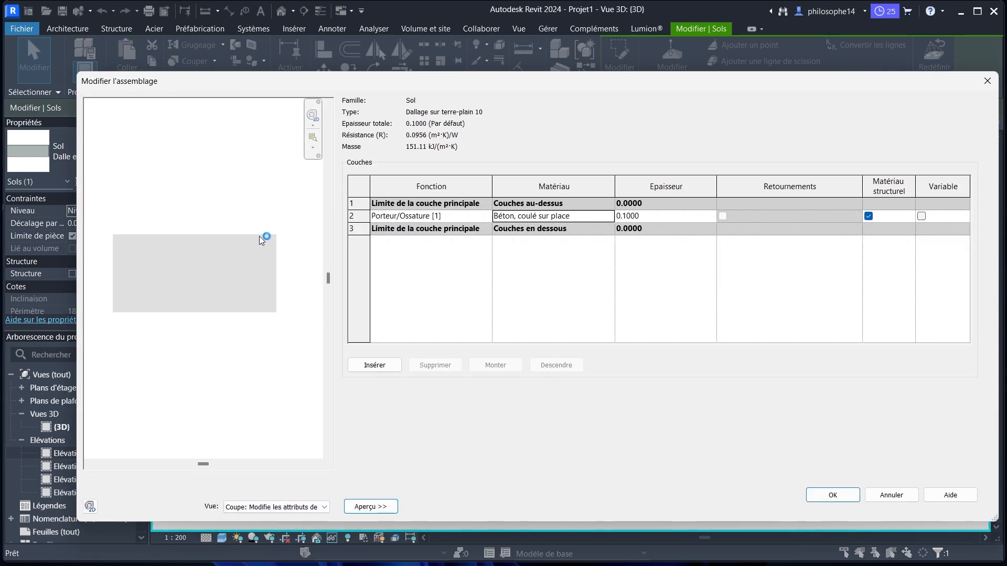
{"action": "left_click", "coordinate": [844, 495]}
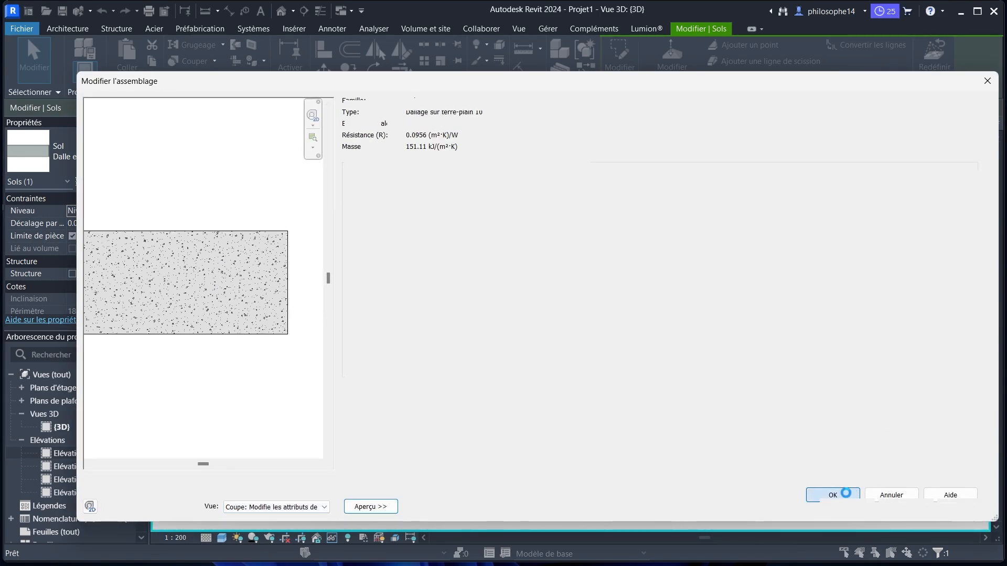
{"action": "left_click", "coordinate": [365, 506]}
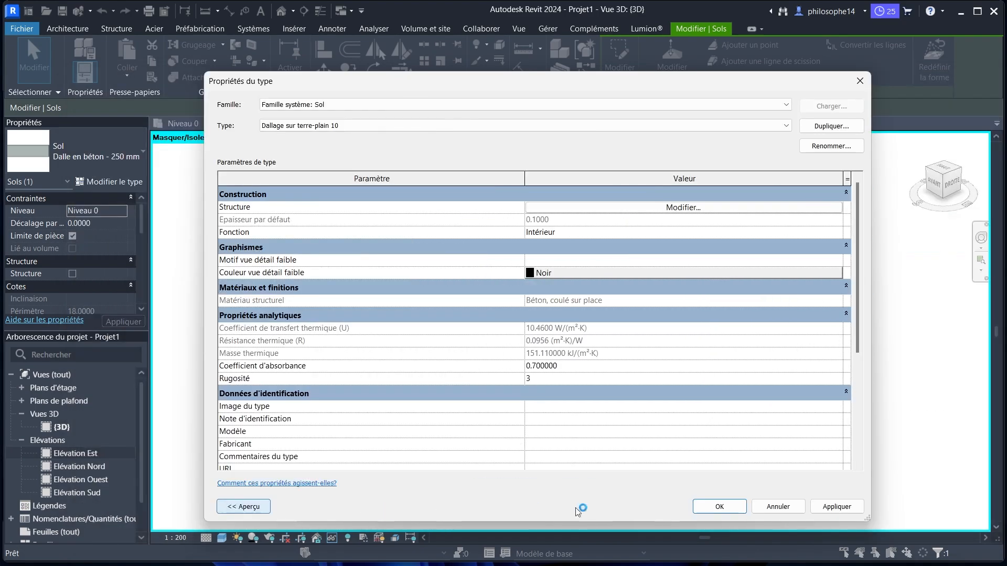
{"action": "left_click", "coordinate": [719, 506]}
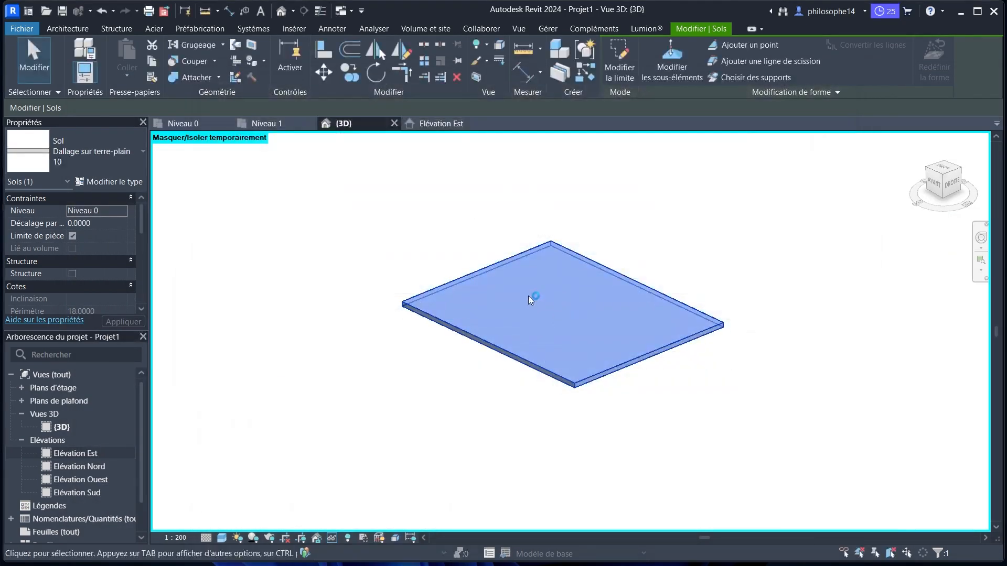
- Check the floor types available for the isolated slab
{"action": "left_click", "coordinate": [455, 366]}
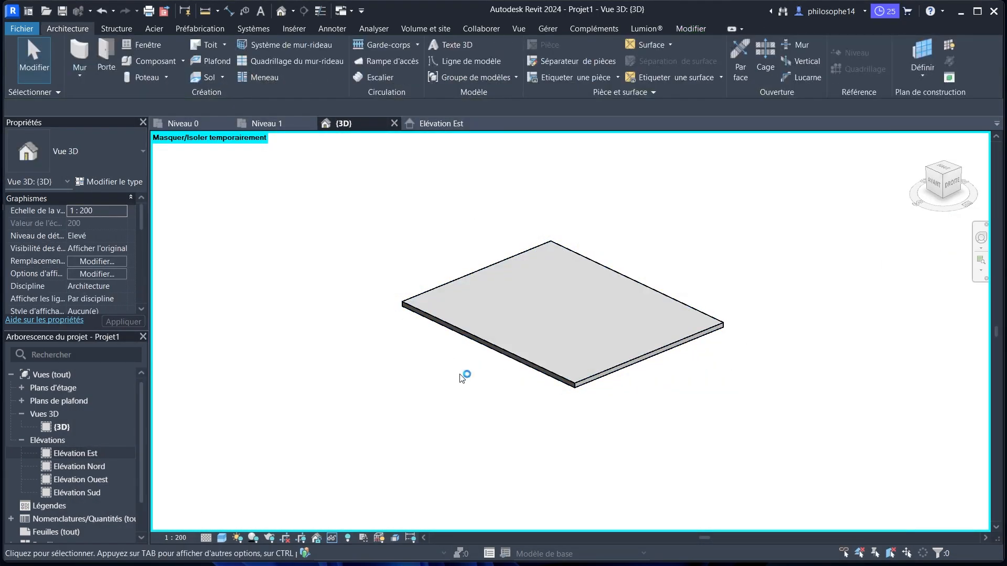
{"action": "left_click", "coordinate": [483, 347]}
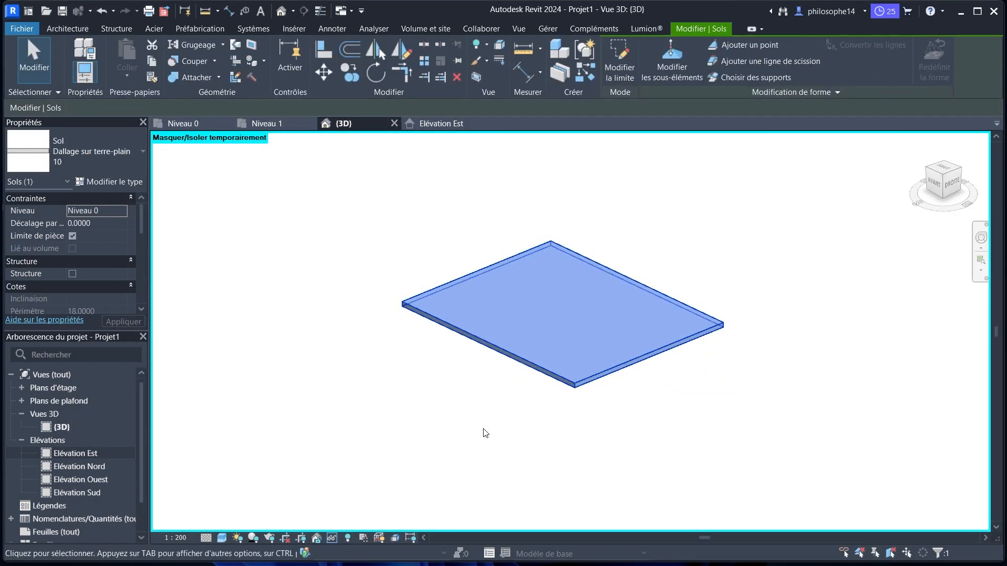
{"action": "left_click", "coordinate": [55, 145]}
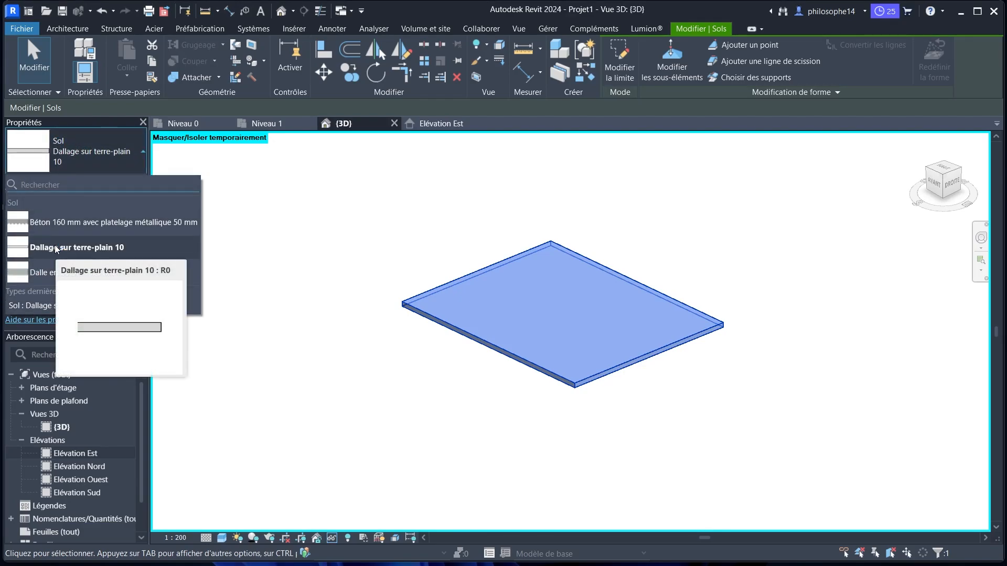
{"action": "left_click", "coordinate": [83, 141]}
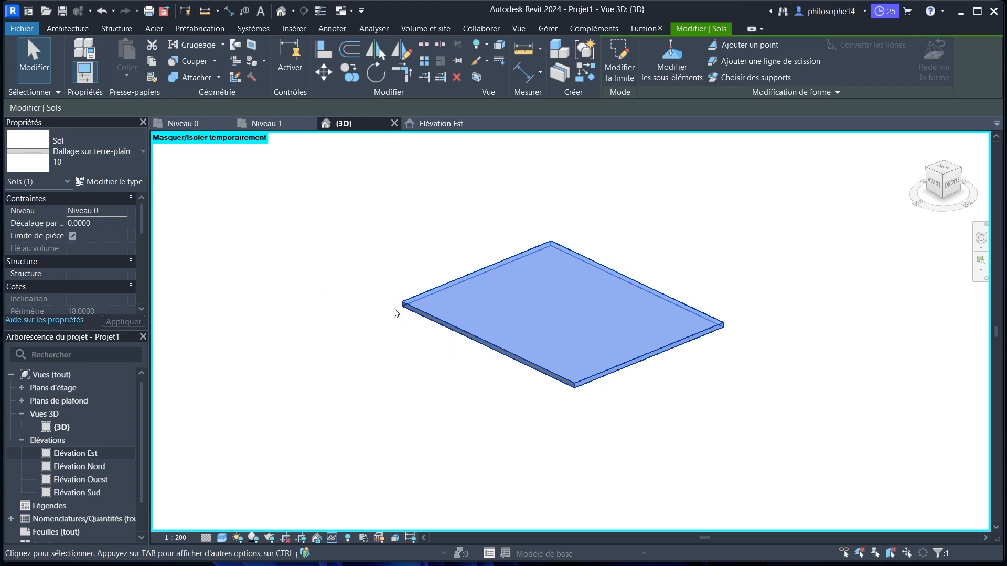
{"action": "left_click", "coordinate": [423, 229]}
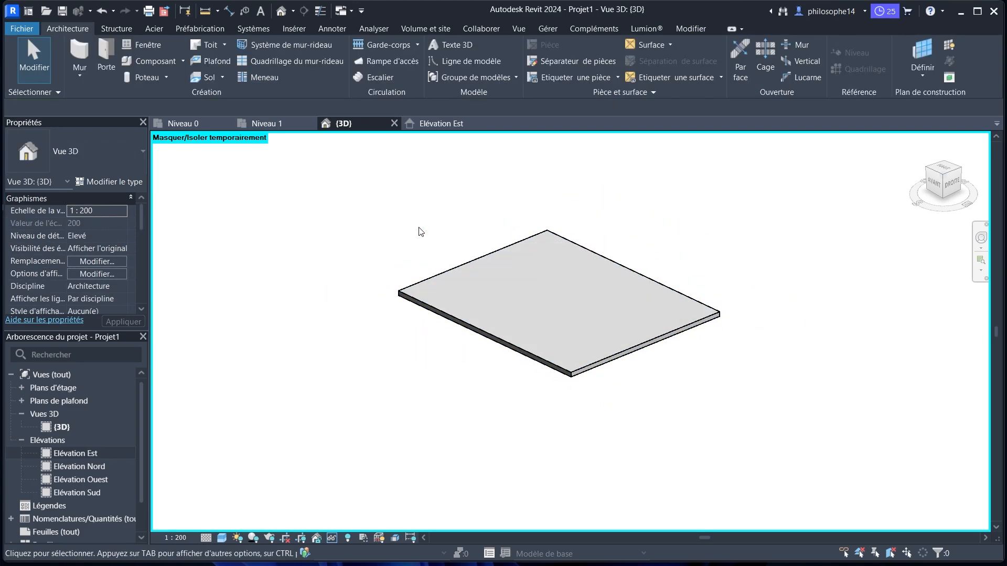
- In the slab's boundary sketch, draw a 5.00 m slope arrow from the opposite edge's midpoint to the span-direction edge's midpoint
{"action": "left_click", "coordinate": [467, 319]}
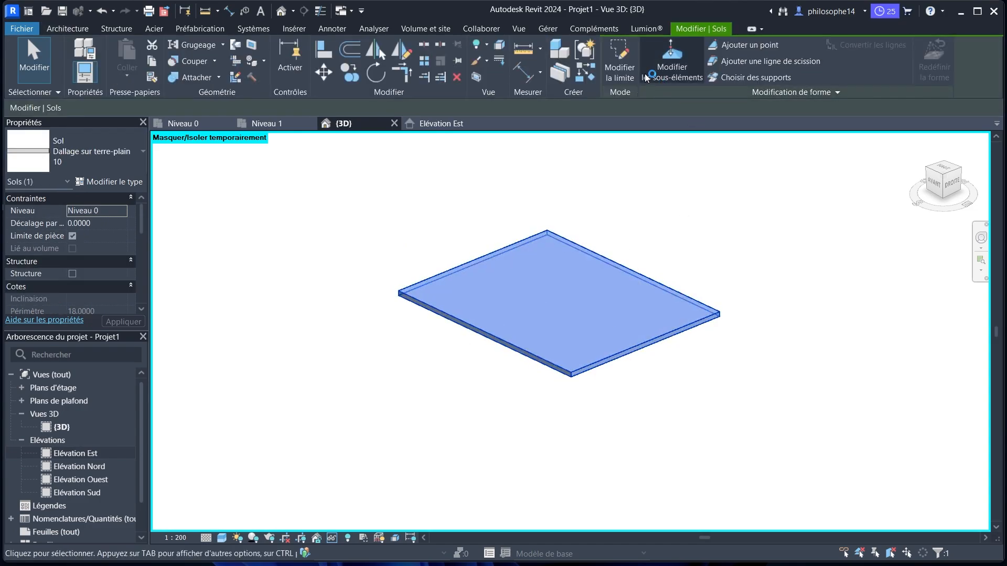
{"action": "left_click", "coordinate": [622, 58]}
{"action": "left_click", "coordinate": [674, 63]}
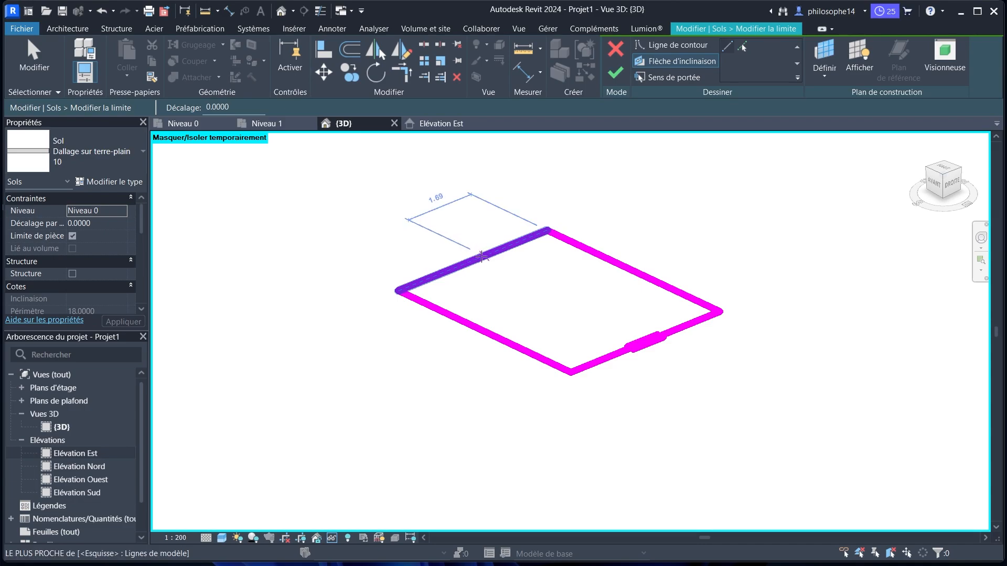
{"action": "left_click", "coordinate": [472, 258]}
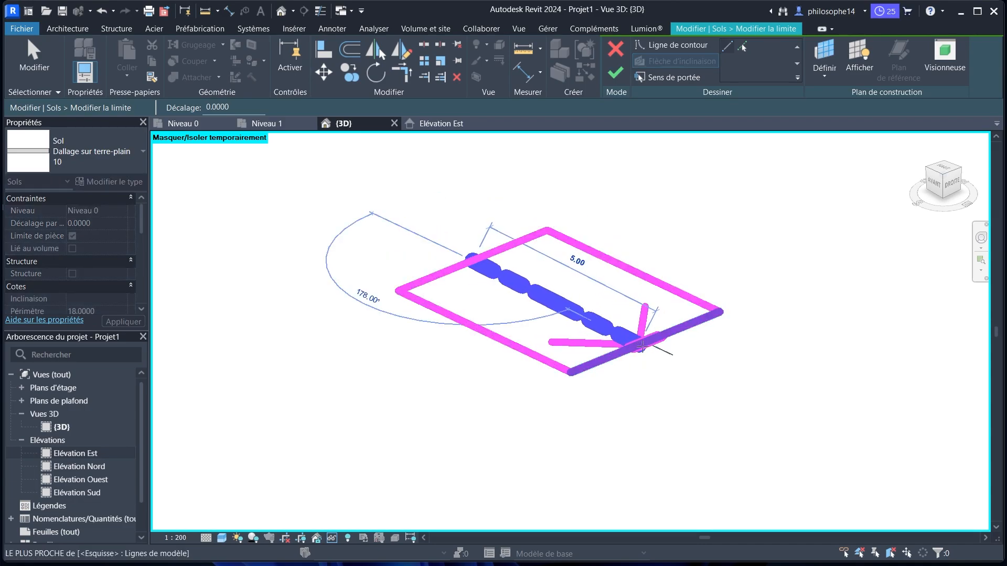
{"action": "left_click", "coordinate": [641, 345]}
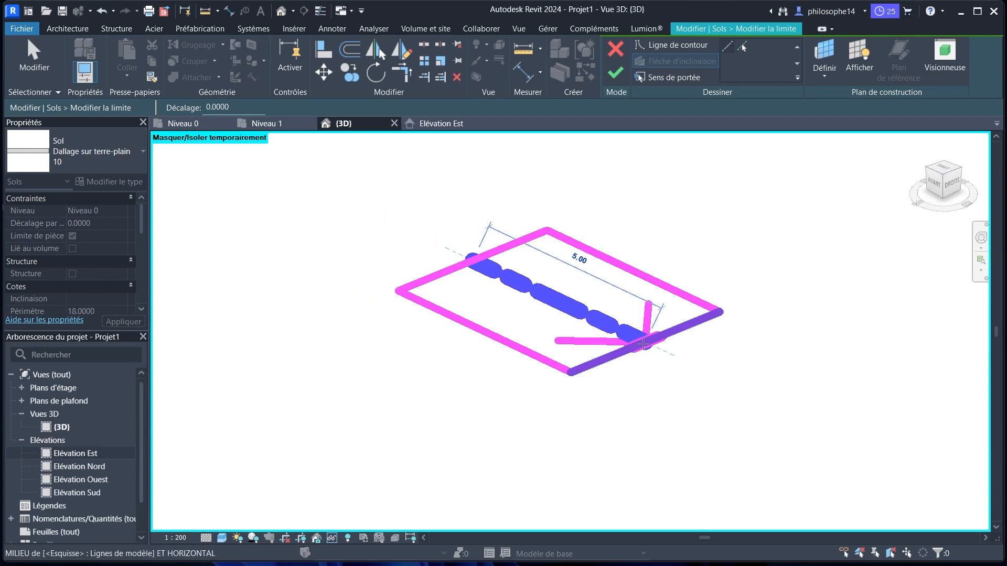
{"action": "key", "text": "Escape"}
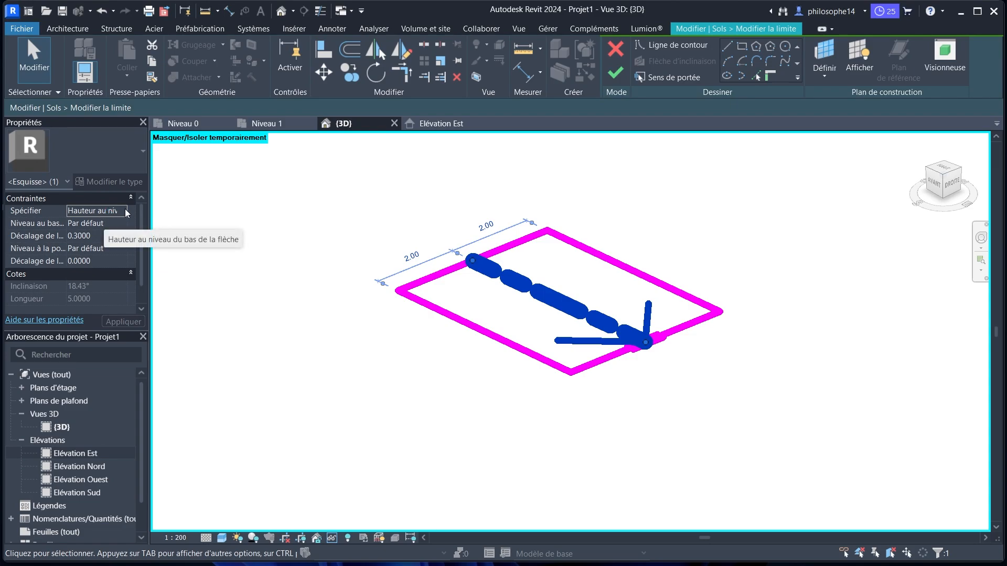
- Specify the slope arrow by Inclinaison at 0.10° and finish the slab's boundary edit
{"action": "left_click", "coordinate": [125, 210]}
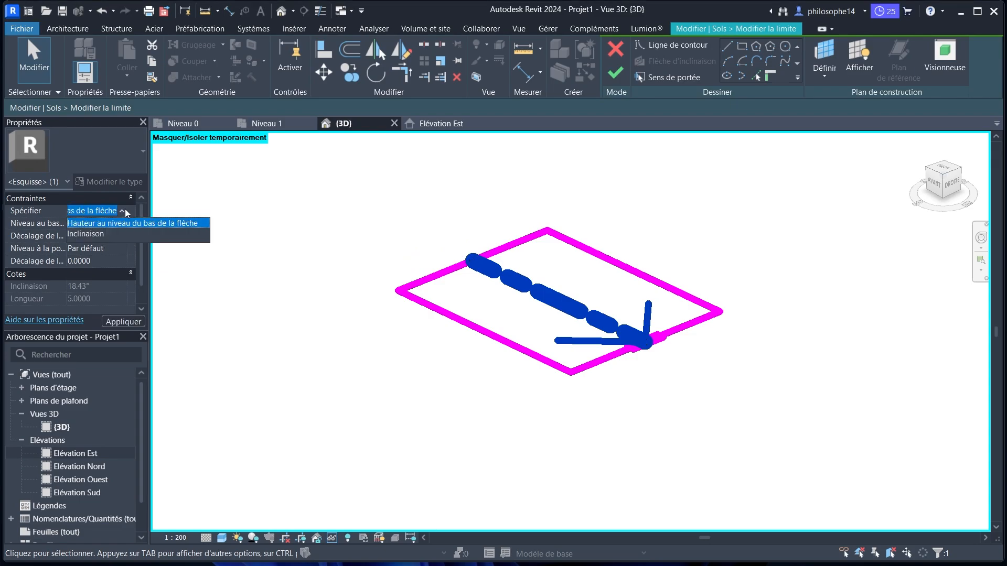
{"action": "left_click", "coordinate": [94, 234]}
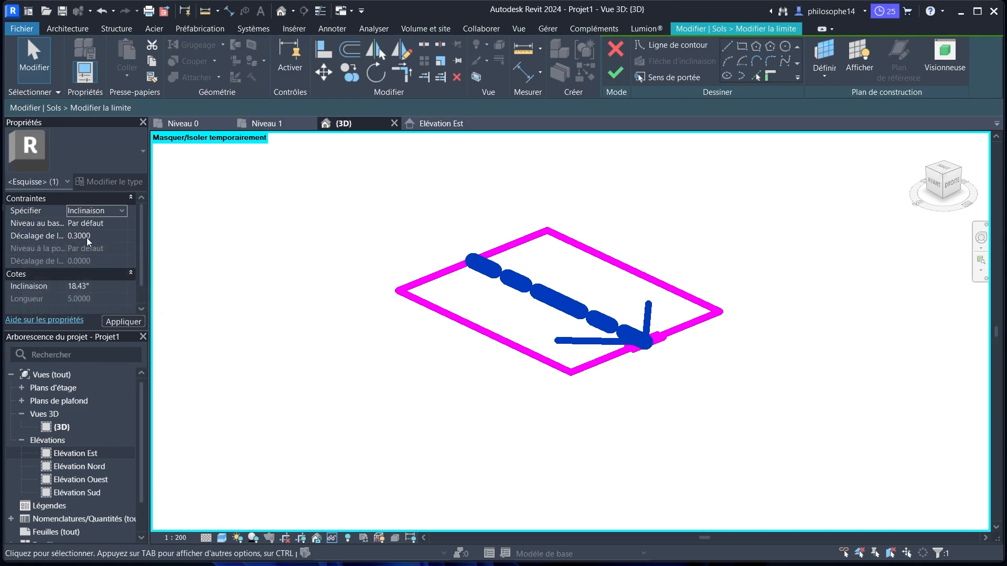
{"action": "scroll", "coordinate": [85, 246], "scroll_direction": "down", "scroll_amount": 1}
{"action": "left_click", "coordinate": [74, 273]}
{"action": "left_click", "coordinate": [46, 272]}
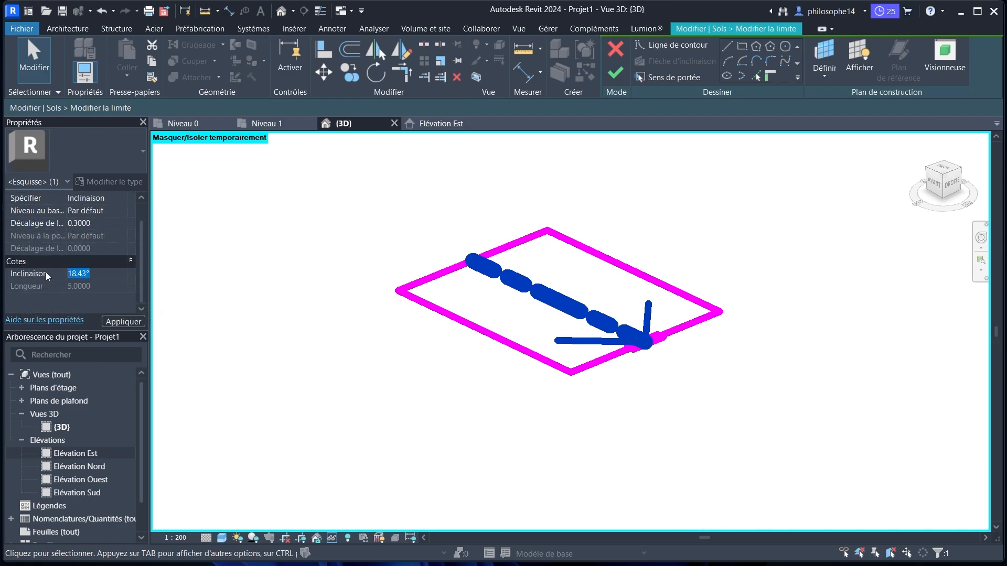
{"action": "type", "text": "0.1"}
{"action": "left_click", "coordinate": [120, 320]}
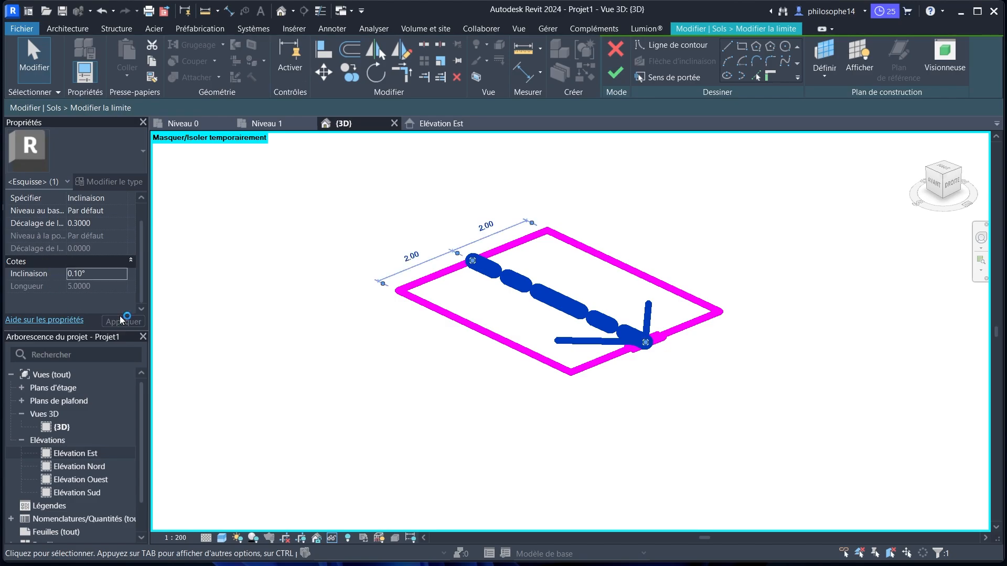
{"action": "left_click", "coordinate": [616, 73]}
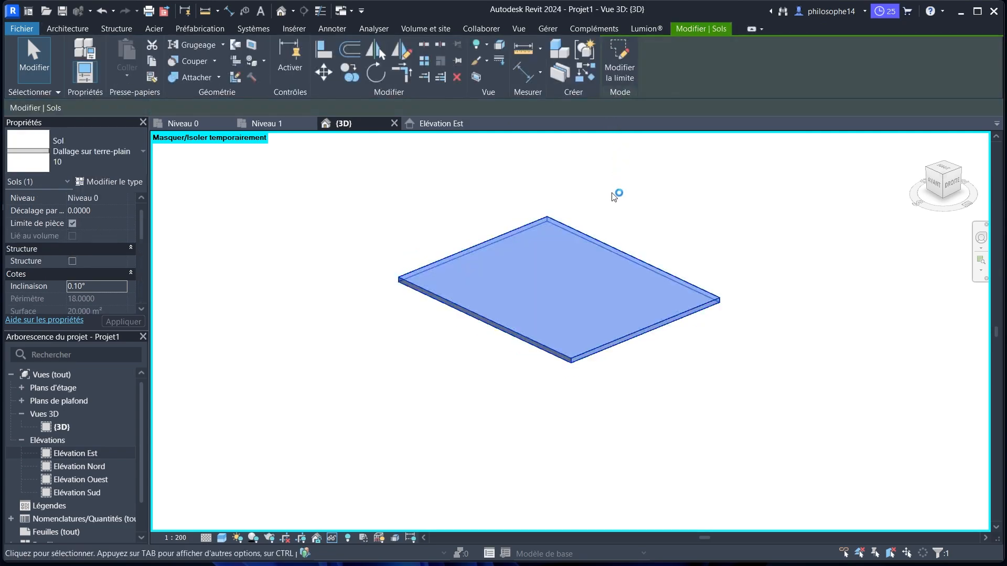
{"action": "left_click", "coordinate": [935, 184]}
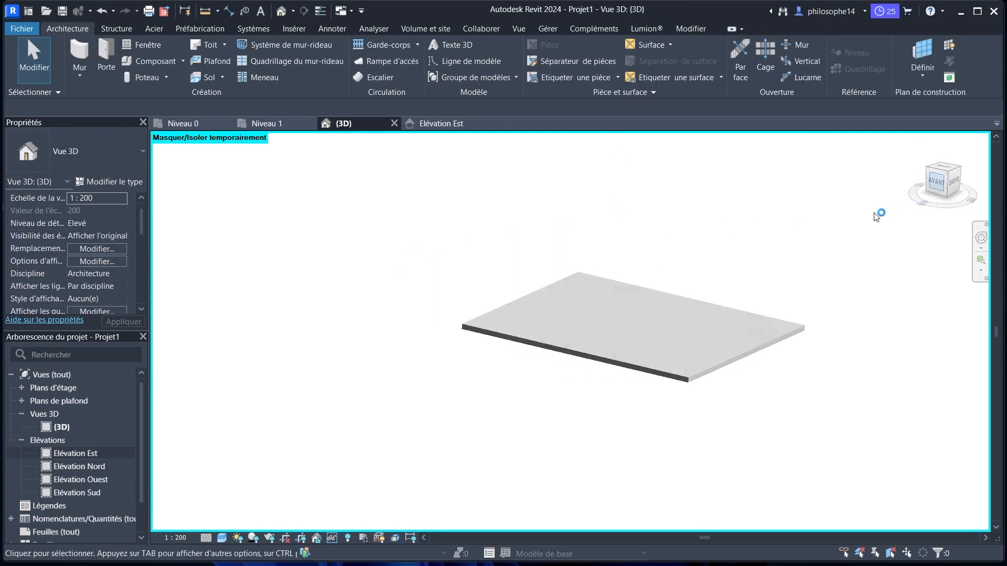
- Inspect the isolated floor slab's slope along its edge from the front
{"action": "left_click", "coordinate": [627, 334]}
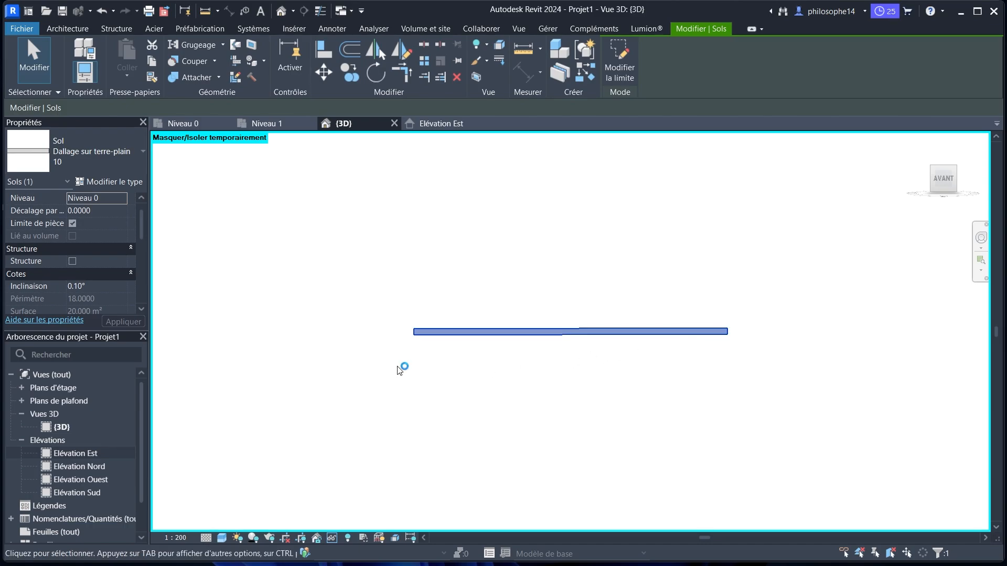
{"action": "left_click", "coordinate": [423, 341]}
{"action": "left_click", "coordinate": [417, 333]}
{"action": "left_click", "coordinate": [439, 268]}
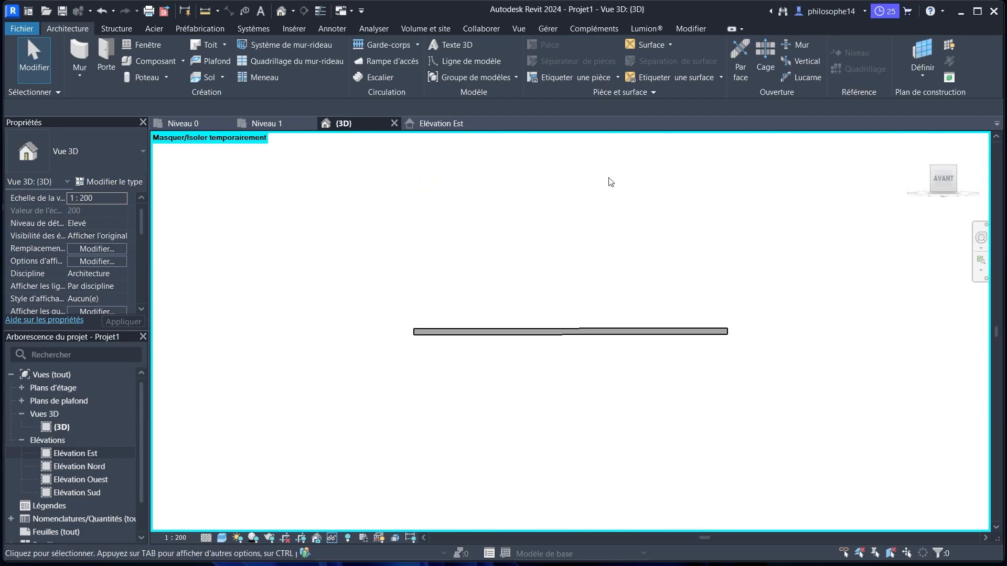
- Restore the temporarily hidden elements so both roofed rooms are displayed with the slab in 3D
{"action": "left_click", "coordinate": [346, 538]}
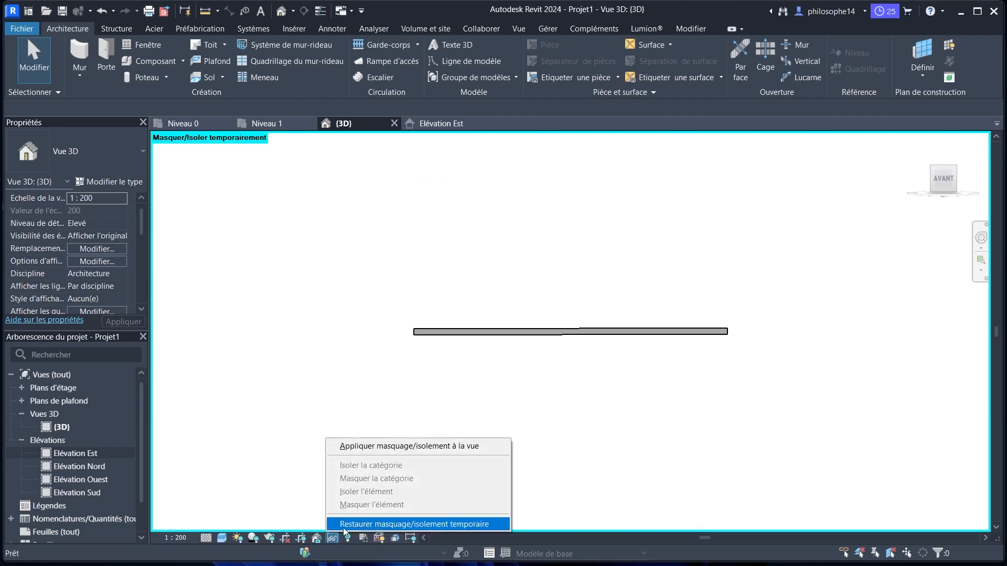
{"action": "left_click", "coordinate": [345, 526]}
{"action": "scroll", "coordinate": [503, 359], "scroll_direction": "down", "scroll_amount": 2}
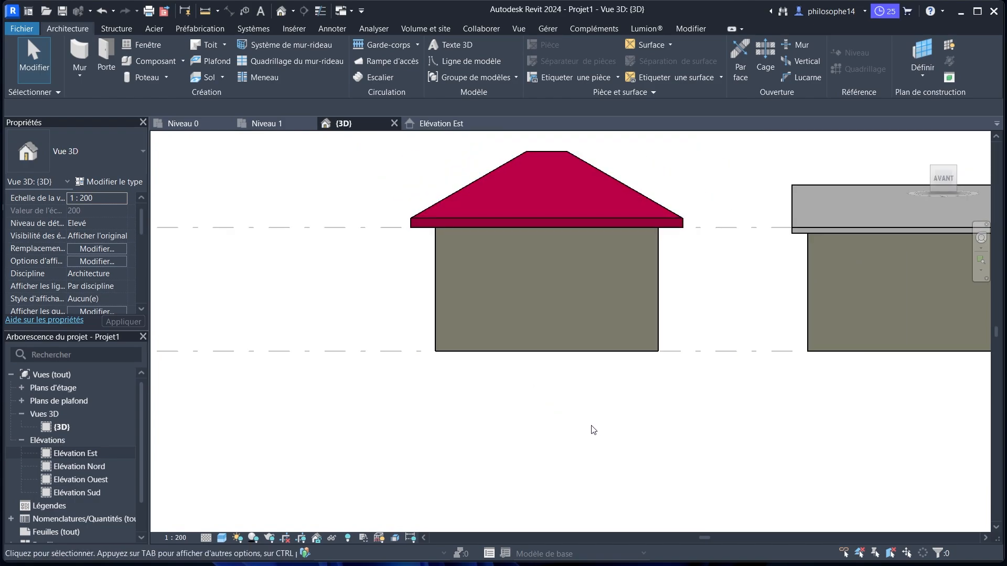
{"action": "middle_click_drag", "start_coordinate": [628, 382], "coordinate": [540, 419], "text": "shift"}
{"action": "scroll", "coordinate": [512, 413], "scroll_direction": "down", "scroll_amount": 3}
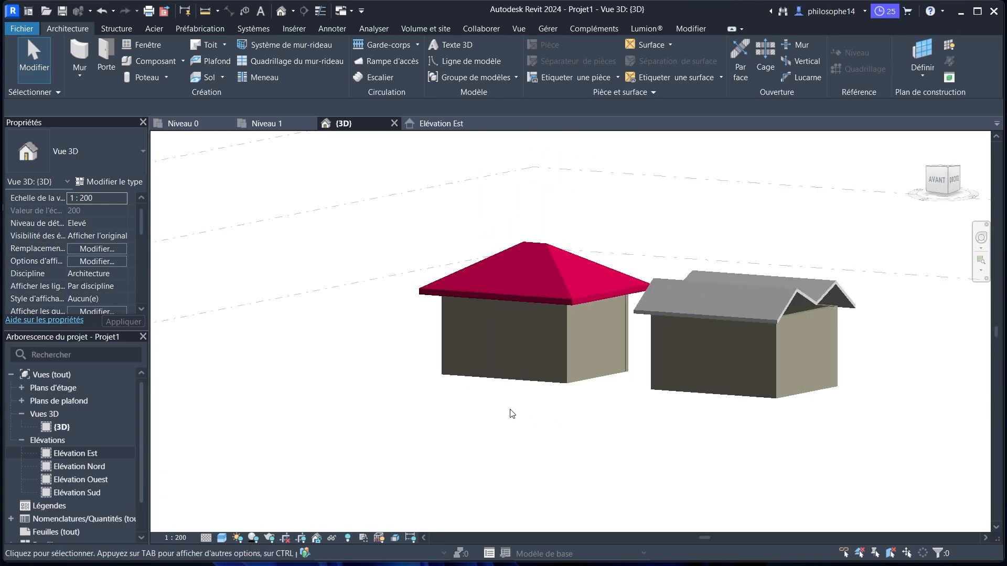
{"action": "scroll", "coordinate": [512, 413], "scroll_direction": "up", "scroll_amount": 1}
{"action": "scroll", "coordinate": [392, 342], "scroll_direction": "down", "scroll_amount": 2}
{"action": "scroll", "coordinate": [461, 313], "scroll_direction": "up", "scroll_amount": 2}
{"action": "scroll", "coordinate": [366, 298], "scroll_direction": "down", "scroll_amount": 2}
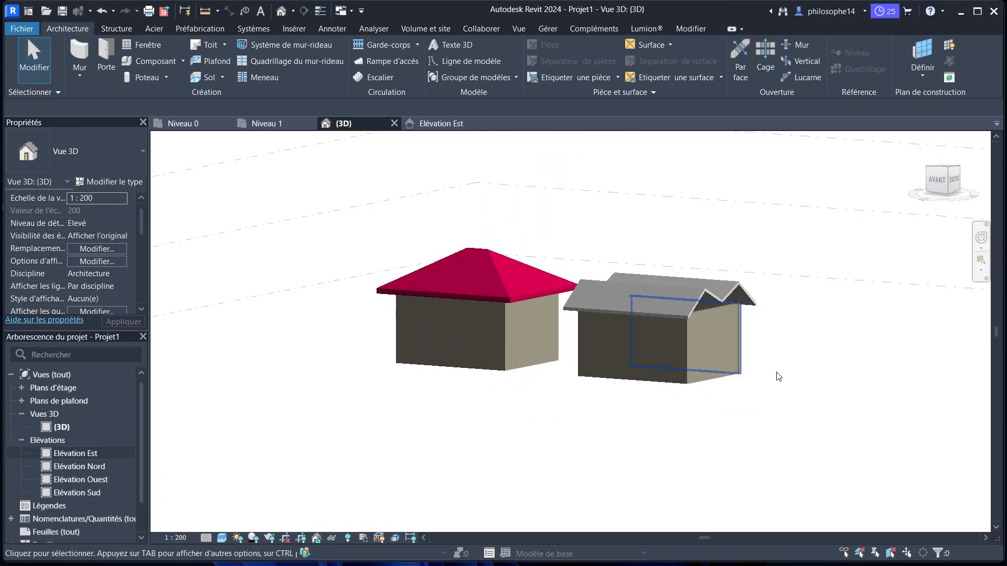
- Attach the tops of the second room's four connected walls to its composite extruded roof
{"action": "scroll", "coordinate": [883, 357], "scroll_direction": "up", "scroll_amount": 2}
{"action": "left_click_drag", "start_coordinate": [948, 188], "coordinate": [863, 196]}
{"action": "scroll", "coordinate": [854, 238], "scroll_direction": "down", "scroll_amount": 2}
{"action": "scroll", "coordinate": [627, 303], "scroll_direction": "up", "scroll_amount": 2}
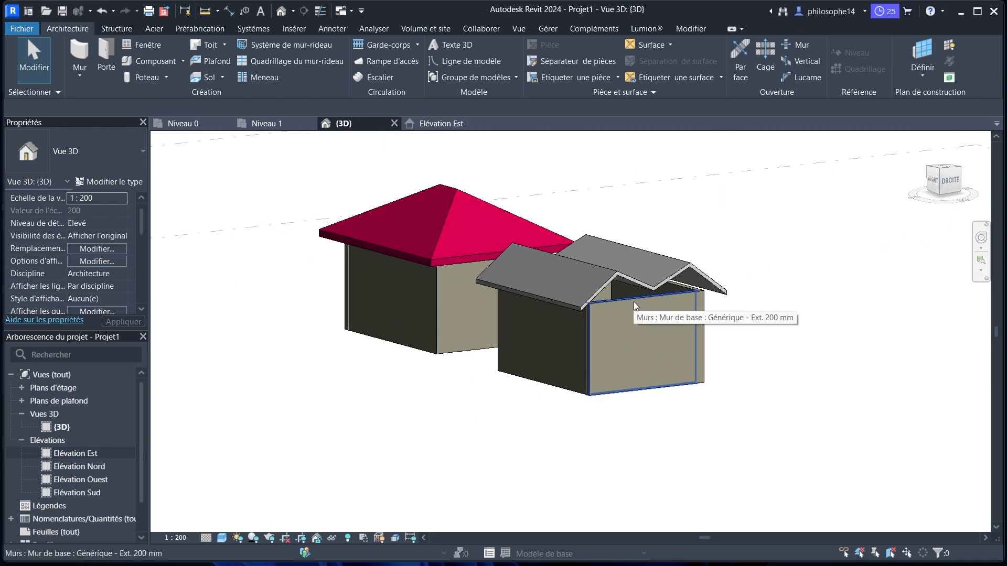
{"action": "left_click", "coordinate": [687, 271]}
{"action": "left_click", "coordinate": [864, 339]}
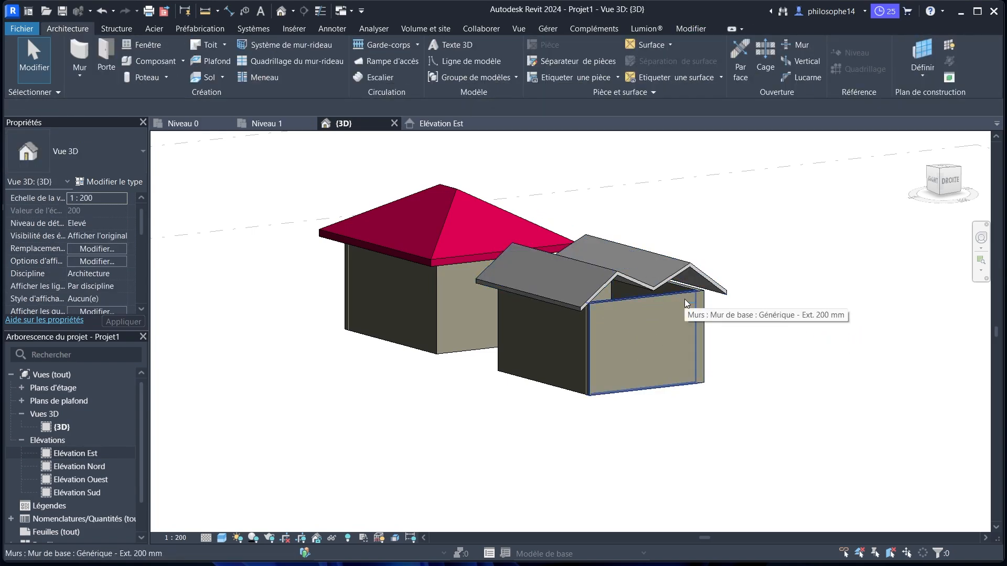
{"action": "key", "text": "Tab"}
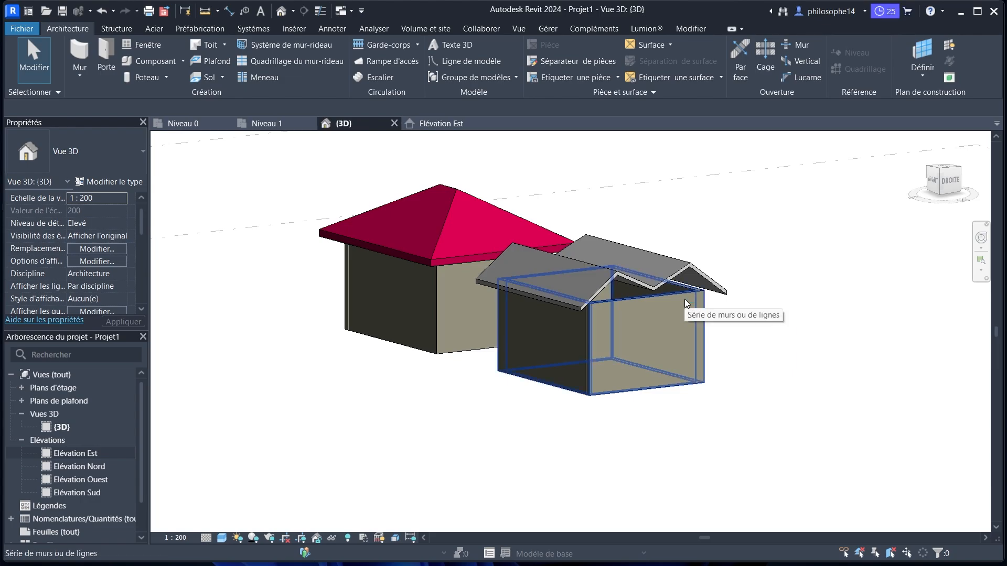
{"action": "left_click", "coordinate": [684, 299]}
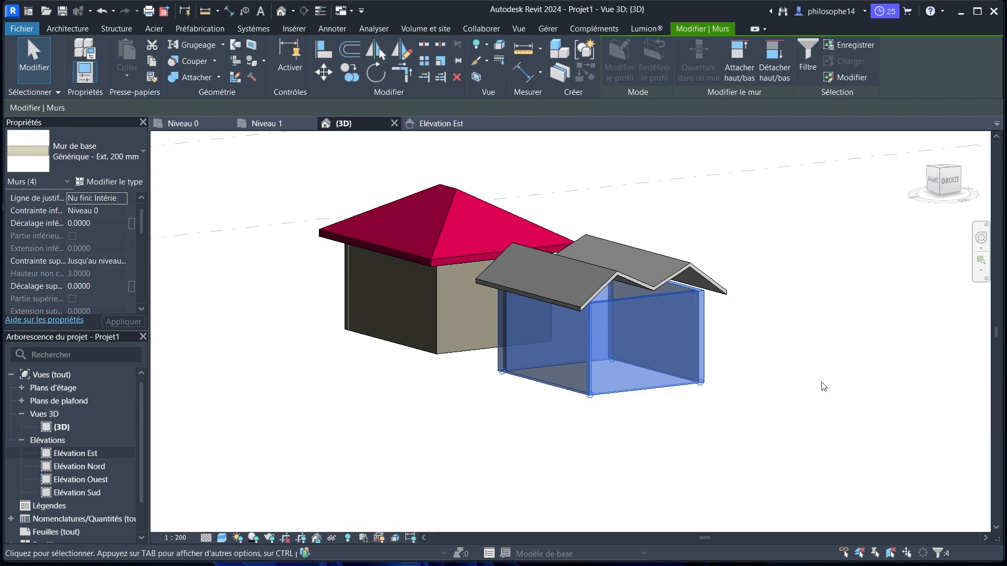
{"action": "left_click", "coordinate": [739, 59]}
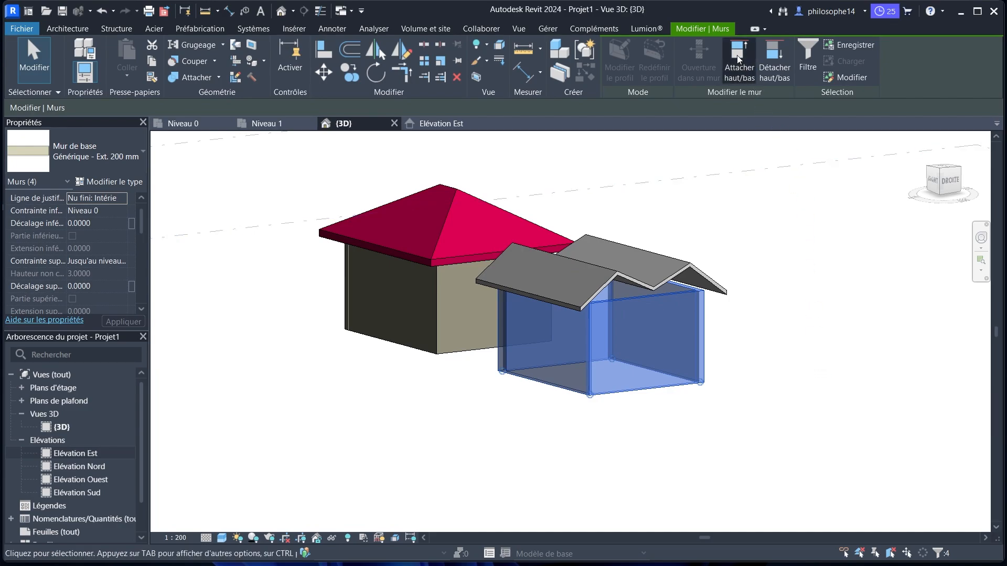
{"action": "left_click", "coordinate": [709, 273]}
{"action": "left_click", "coordinate": [892, 308]}
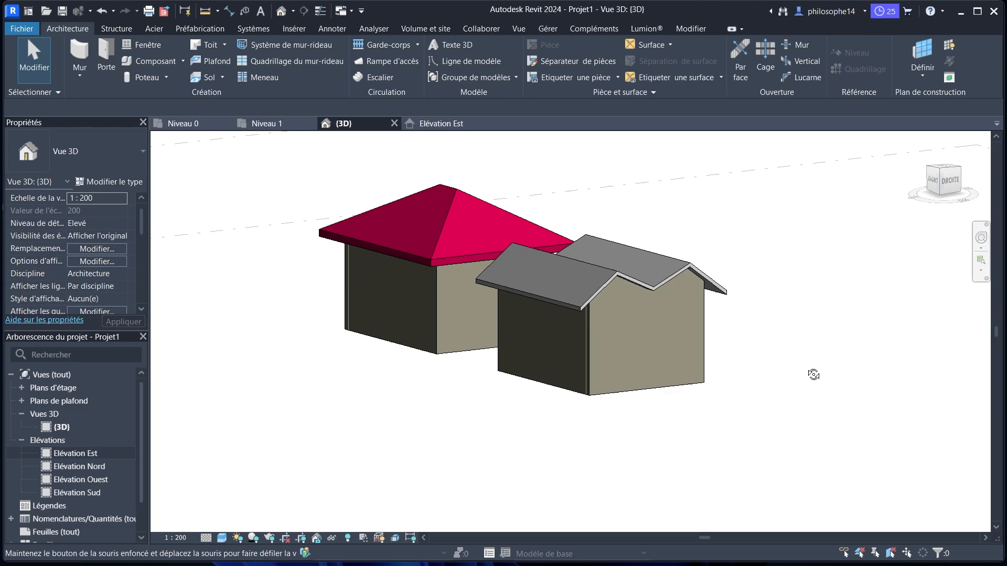
- Open the Niveau 0 ceiling plan with both rooms in view
{"action": "middle_click_drag", "start_coordinate": [814, 376], "coordinate": [748, 328], "text": "shift"}
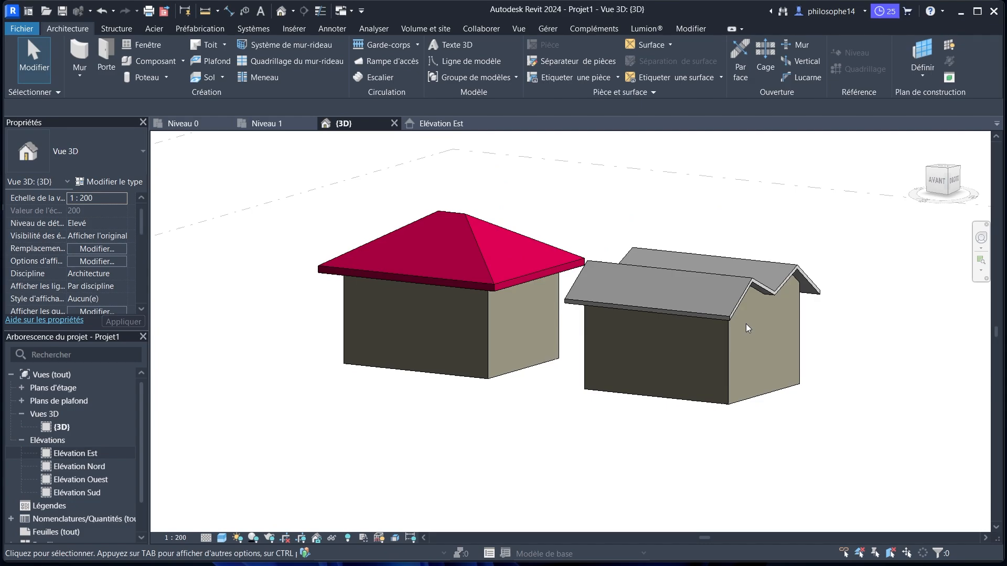
{"action": "middle_click_drag", "start_coordinate": [936, 327], "coordinate": [877, 322]}
{"action": "scroll", "coordinate": [877, 322], "scroll_direction": "up", "scroll_amount": 1}
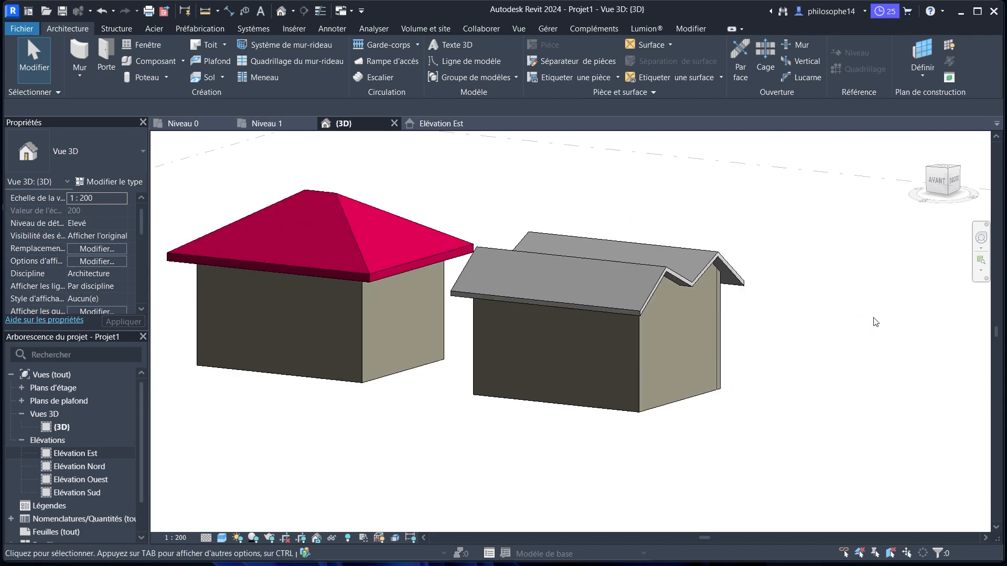
{"action": "scroll", "coordinate": [681, 347], "scroll_direction": "down", "scroll_amount": 2}
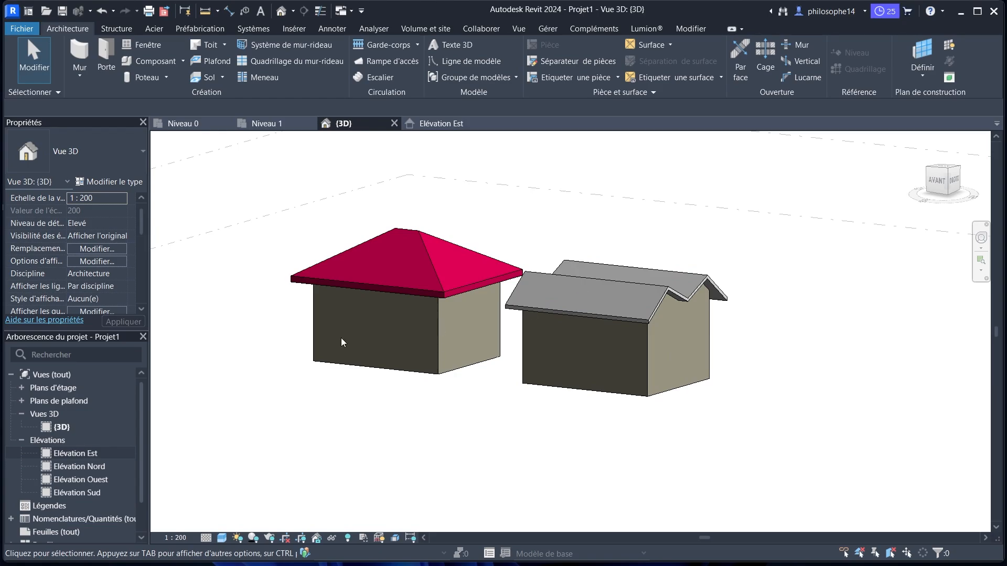
{"action": "left_click", "coordinate": [21, 401]}
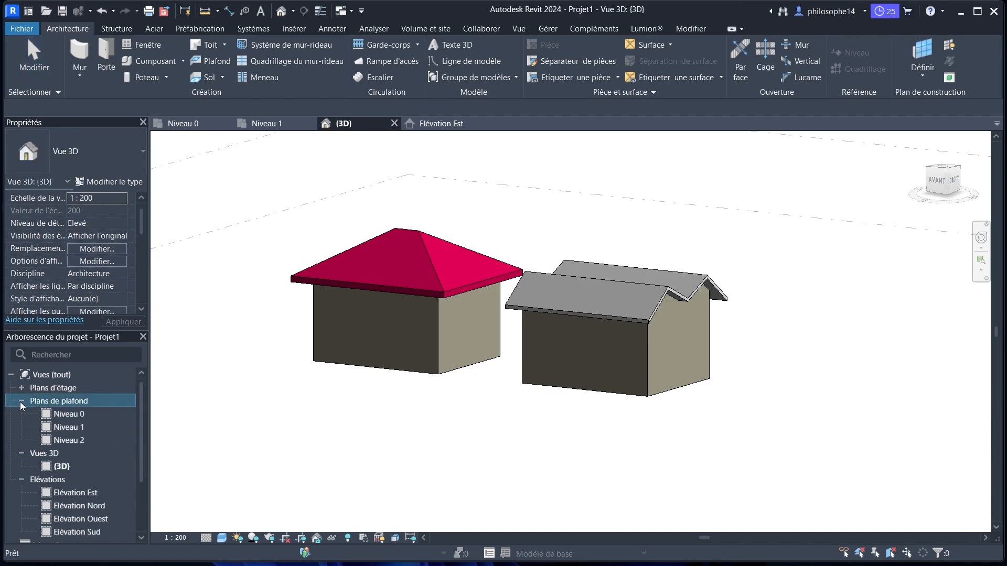
{"action": "double_click", "coordinate": [68, 415]}
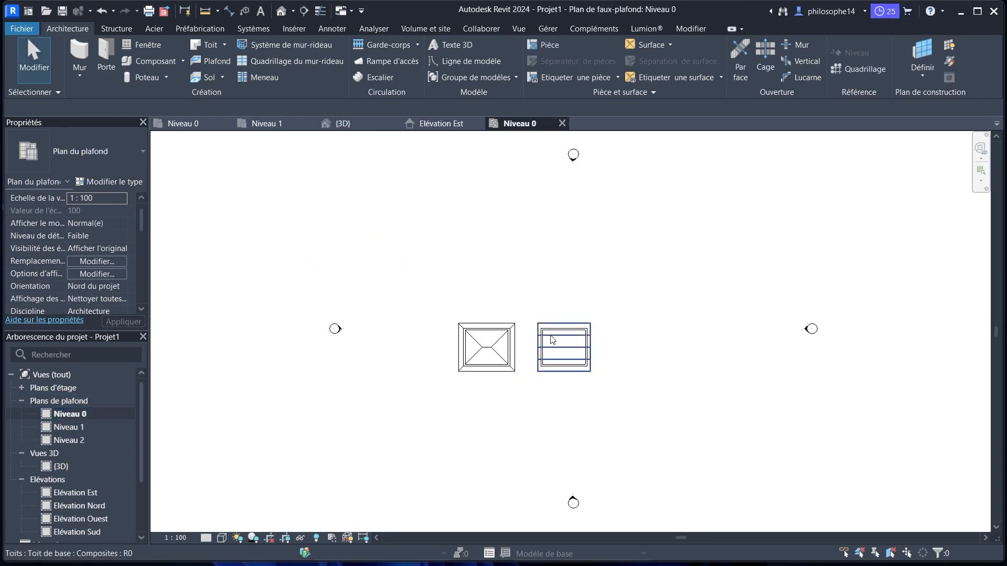
{"action": "scroll", "coordinate": [548, 350], "scroll_direction": "up", "scroll_amount": 2}
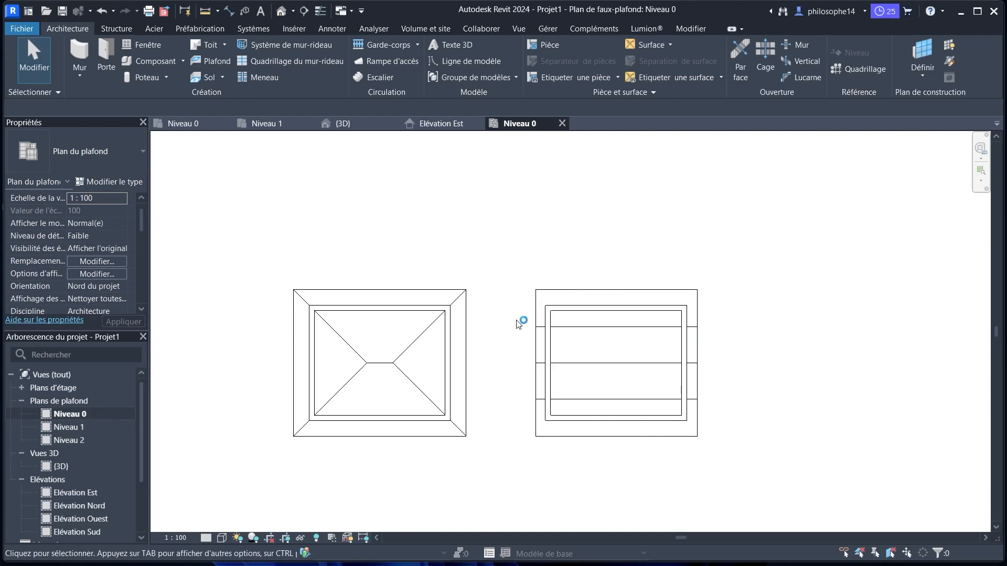
{"action": "scroll", "coordinate": [515, 273], "scroll_direction": "down", "scroll_amount": 1}
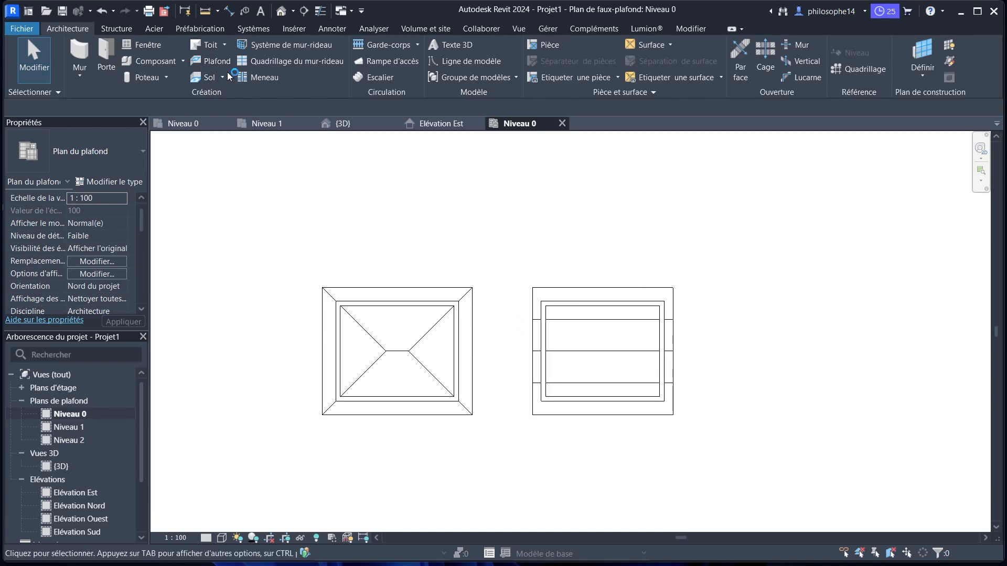
- Place an automatic Plafond 600 mm x 1200 mm ceiling in the four-slope-roof room, offset 2.80 from Niveau 0
{"action": "left_click", "coordinate": [215, 62]}
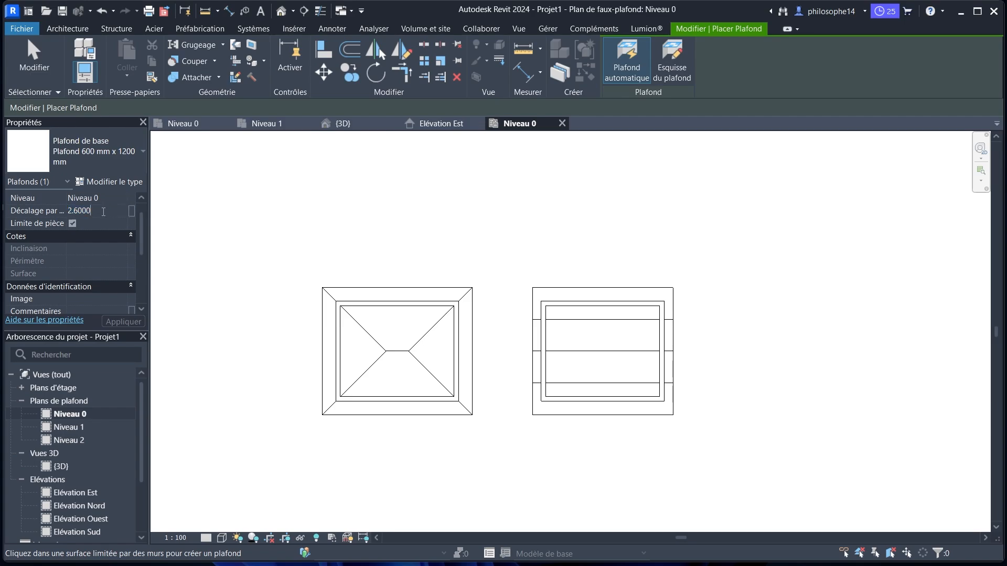
{"action": "left_click_drag", "start_coordinate": [103, 212], "coordinate": [85, 211]}
{"action": "type", "text": "6"}
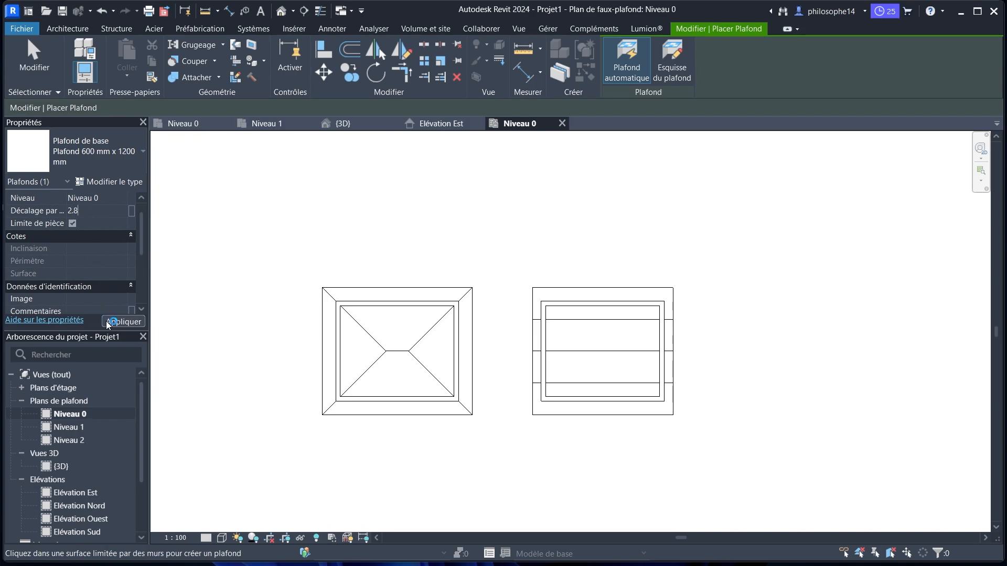
{"action": "left_click", "coordinate": [123, 321]}
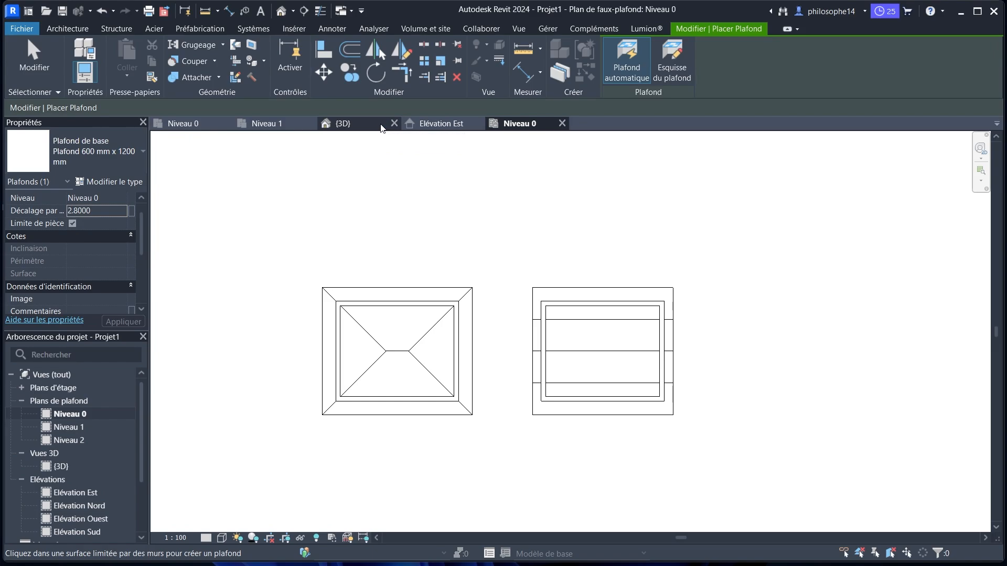
{"action": "left_click", "coordinate": [396, 338]}
{"action": "scroll", "coordinate": [414, 367], "scroll_direction": "up", "scroll_amount": 2}
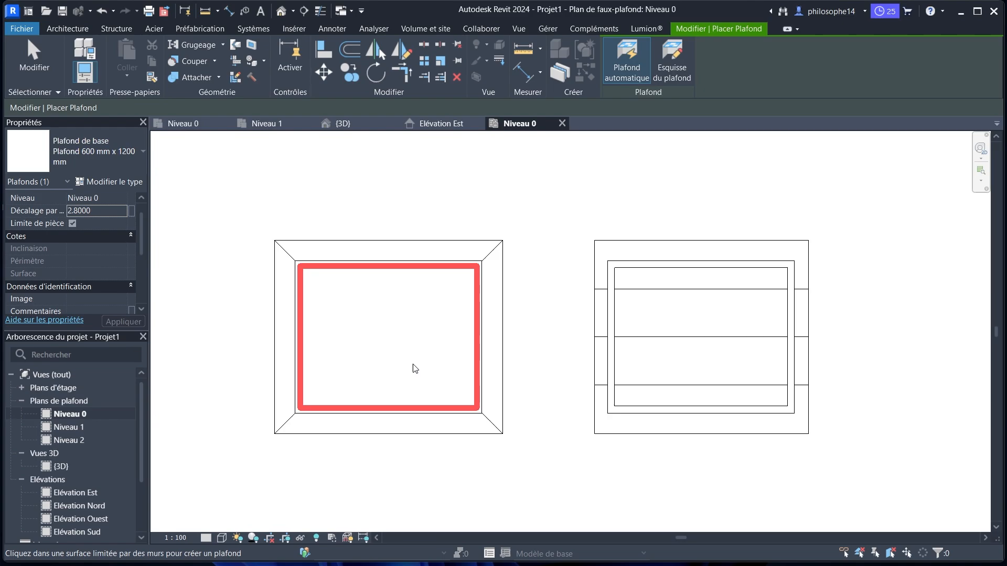
{"action": "right_click", "coordinate": [404, 201]}
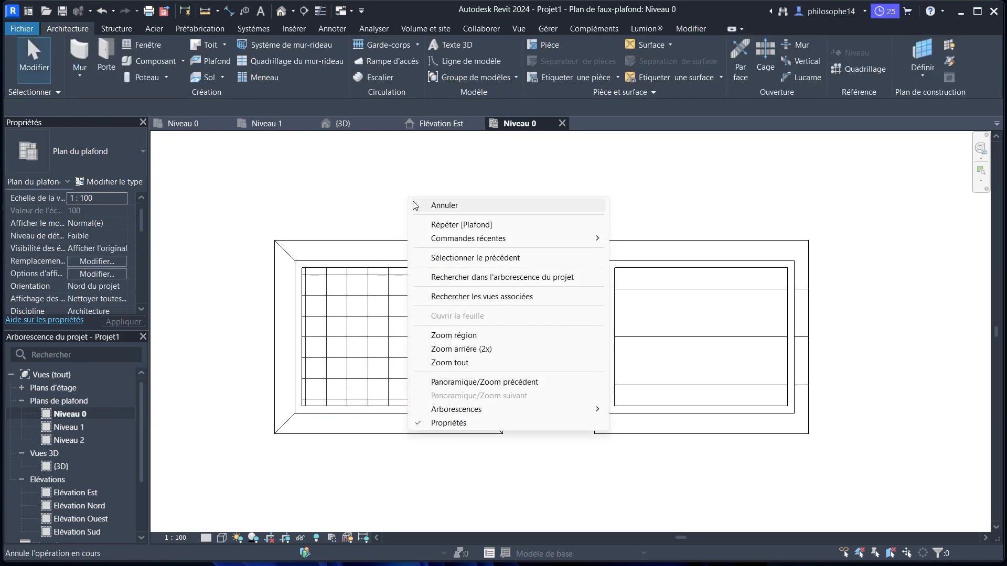
{"action": "left_click", "coordinate": [417, 204]}
- In the 3D view, temporarily hide the first room's four walls together with its four-slope roof
{"action": "left_click", "coordinate": [342, 123]}
{"action": "scroll", "coordinate": [421, 267], "scroll_direction": "up", "scroll_amount": 3}
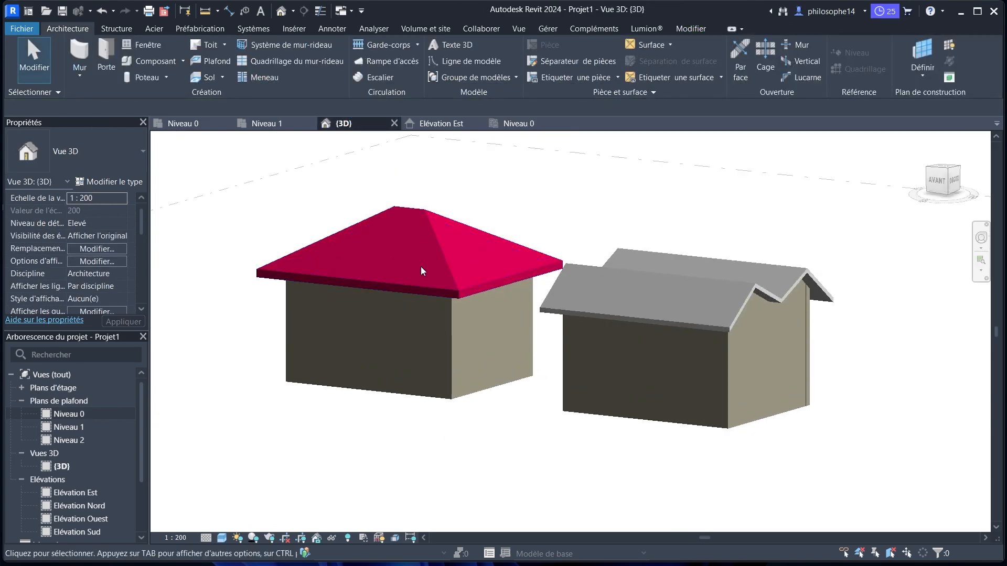
{"action": "left_click", "coordinate": [433, 247]}
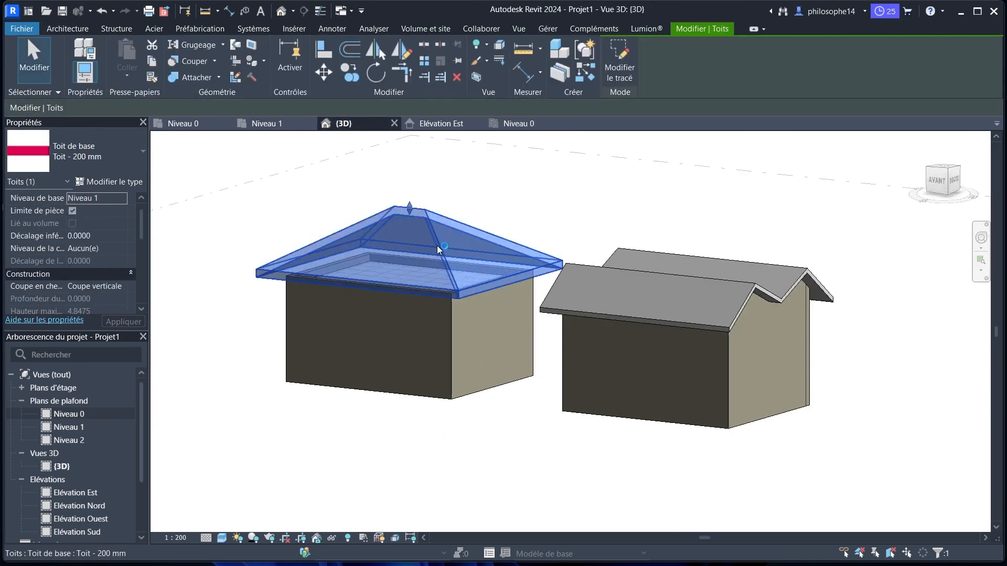
{"action": "key", "text": "Tab"}
{"action": "left_click", "coordinate": [448, 333]}
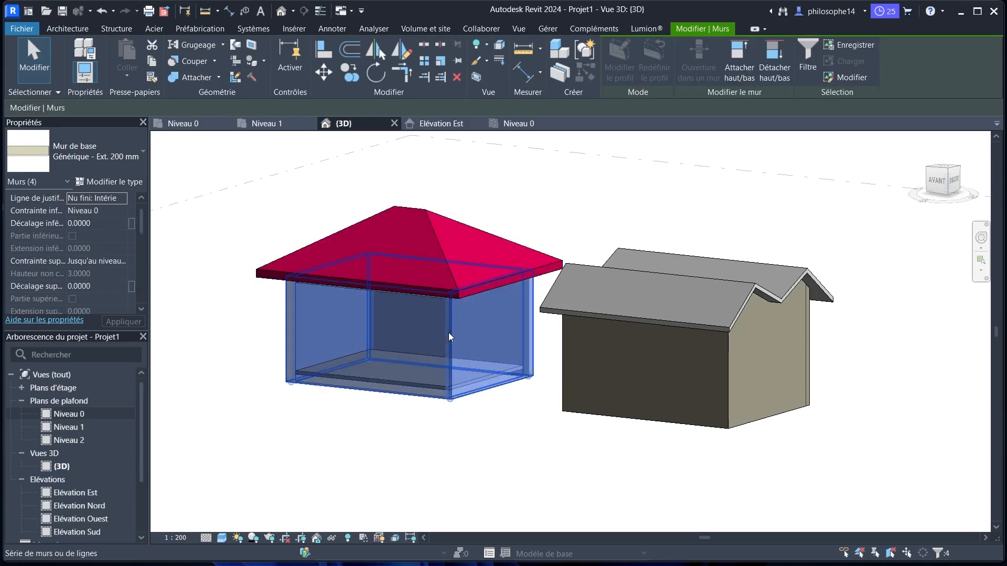
{"action": "left_click", "coordinate": [445, 269], "text": "ctrl"}
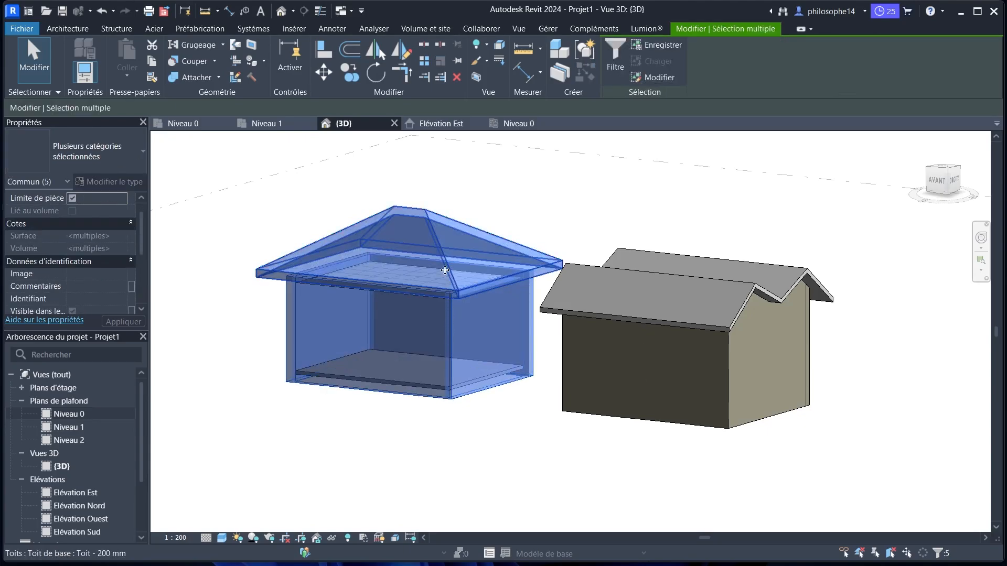
{"action": "left_click", "coordinate": [333, 537]}
{"action": "left_click", "coordinate": [358, 504]}
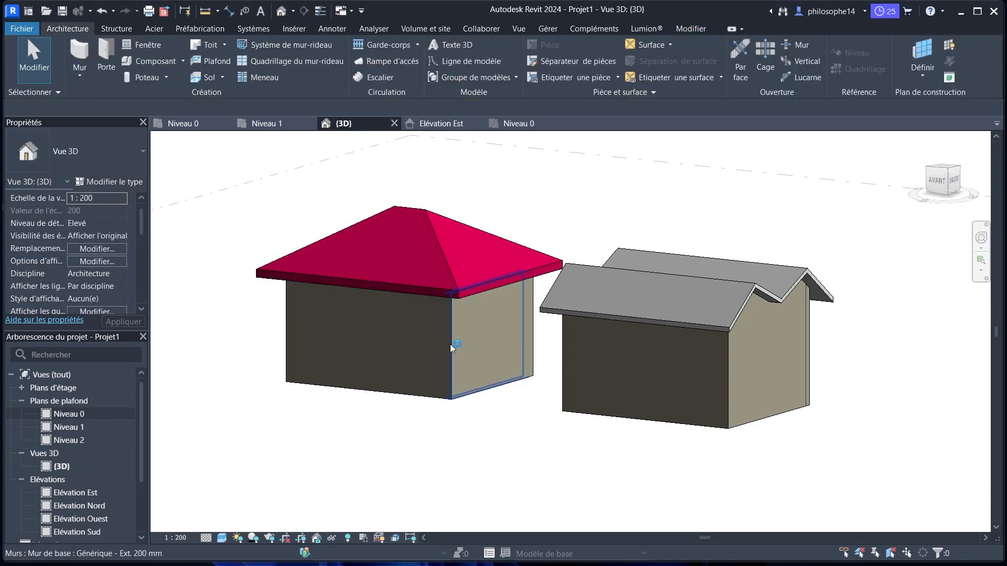
{"action": "left_click", "coordinate": [450, 348]}
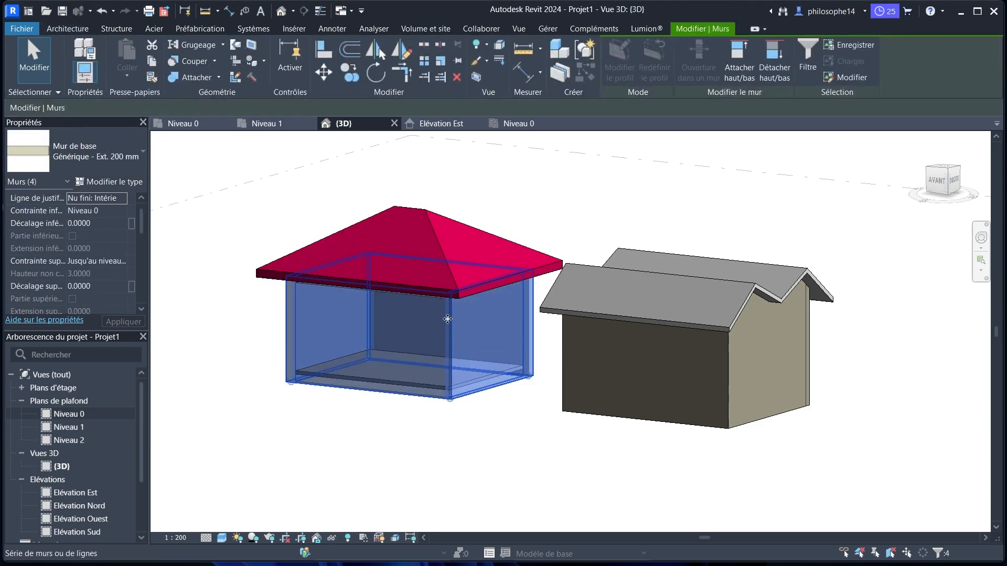
{"action": "left_click", "coordinate": [438, 241], "text": "ctrl"}
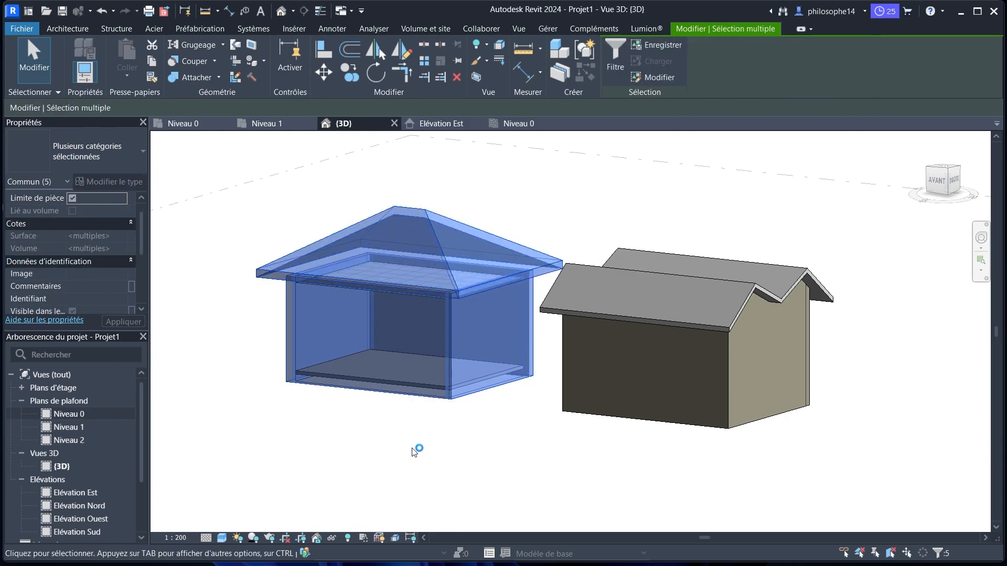
{"action": "left_click", "coordinate": [332, 538]}
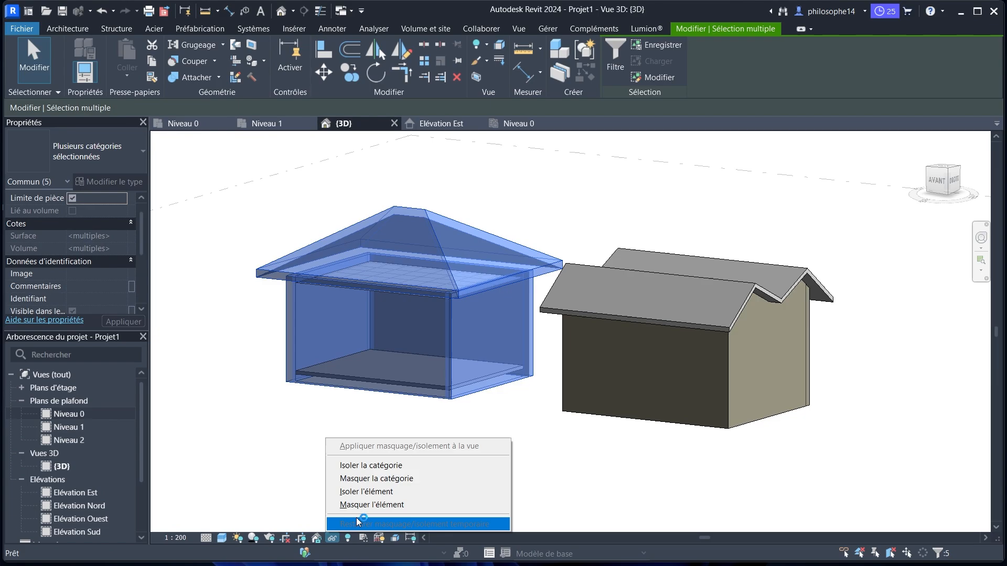
{"action": "left_click", "coordinate": [361, 505]}
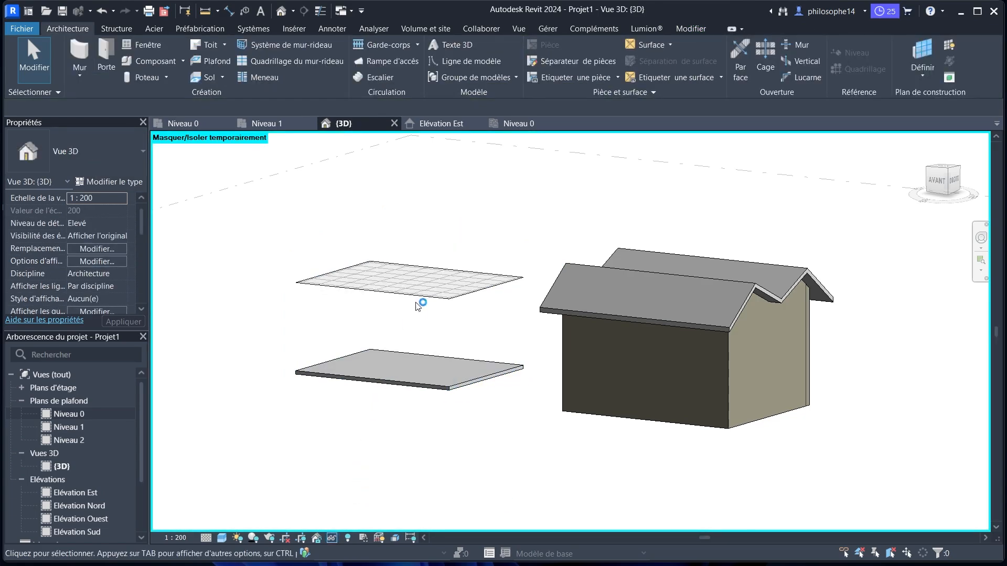
- Examine the gridded ceiling's position above the floor slab from several angles
{"action": "left_click", "coordinate": [426, 296]}
{"action": "scroll", "coordinate": [388, 328], "scroll_direction": "up", "scroll_amount": 2}
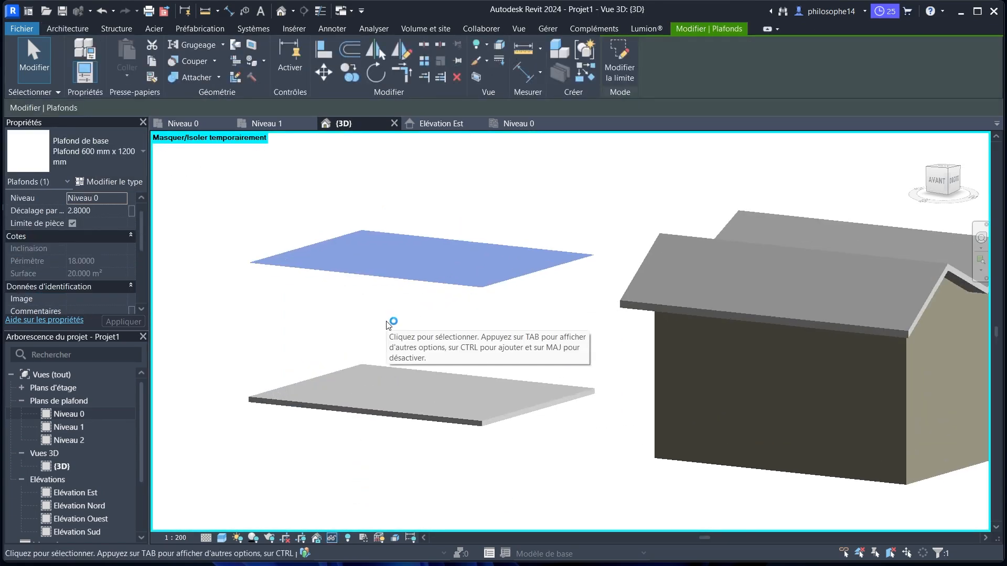
{"action": "left_click", "coordinate": [372, 325]}
{"action": "middle_click_drag", "start_coordinate": [371, 325], "coordinate": [487, 302], "text": "shift"}
{"action": "scroll", "coordinate": [357, 318], "scroll_direction": "down", "scroll_amount": 2}
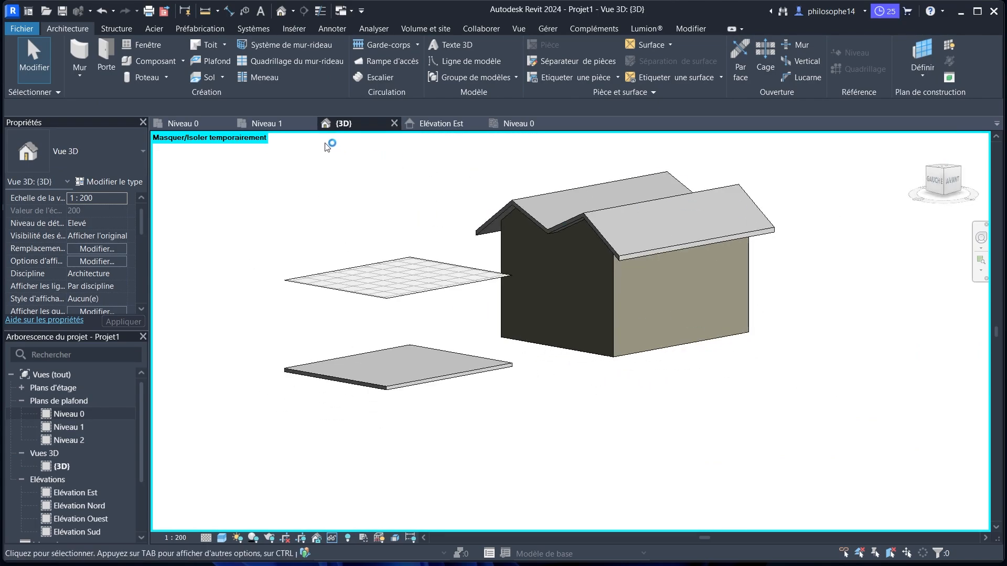
- Return to the Niveau 0 ceiling plan with both rooms in view
{"action": "left_click", "coordinate": [196, 124]}
{"action": "scroll", "coordinate": [554, 279], "scroll_direction": "down", "scroll_amount": 4}
{"action": "scroll", "coordinate": [745, 294], "scroll_direction": "up", "scroll_amount": 4}
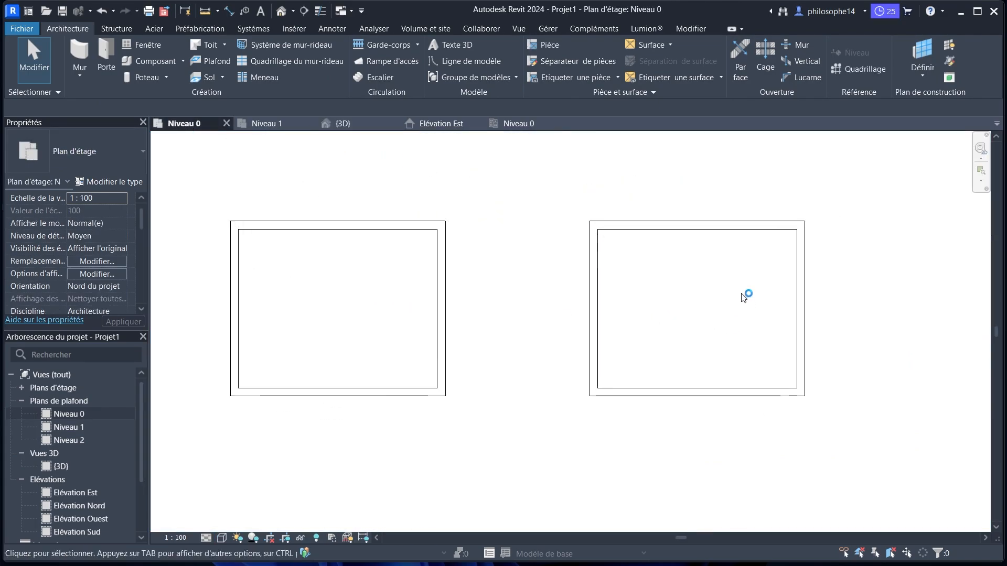
{"action": "scroll", "coordinate": [341, 244], "scroll_direction": "down", "scroll_amount": 1}
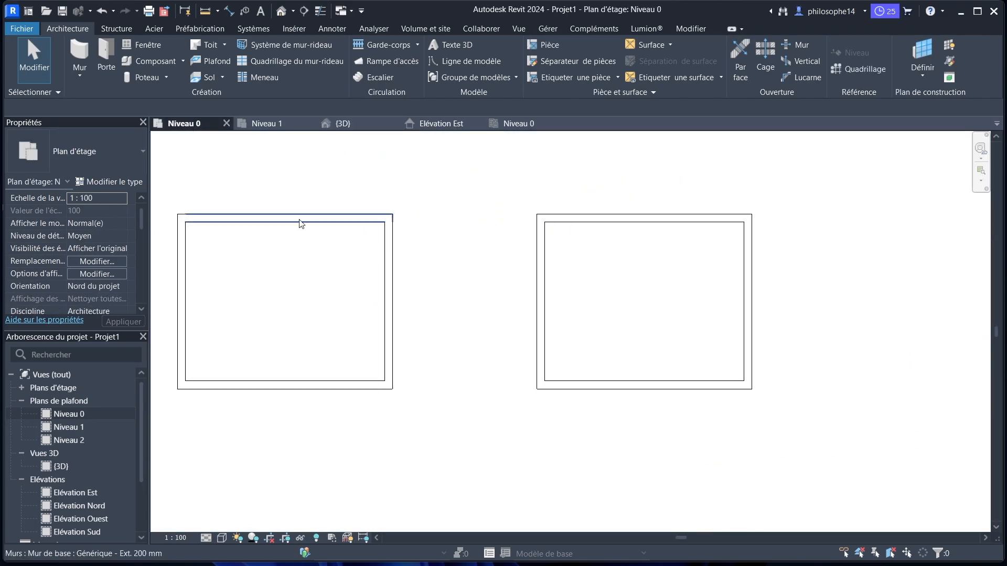
{"action": "left_click", "coordinate": [528, 125]}
{"action": "scroll", "coordinate": [490, 304], "scroll_direction": "down", "scroll_amount": 3}
{"action": "scroll", "coordinate": [577, 257], "scroll_direction": "up", "scroll_amount": 4}
{"action": "scroll", "coordinate": [499, 247], "scroll_direction": "down", "scroll_amount": 2}
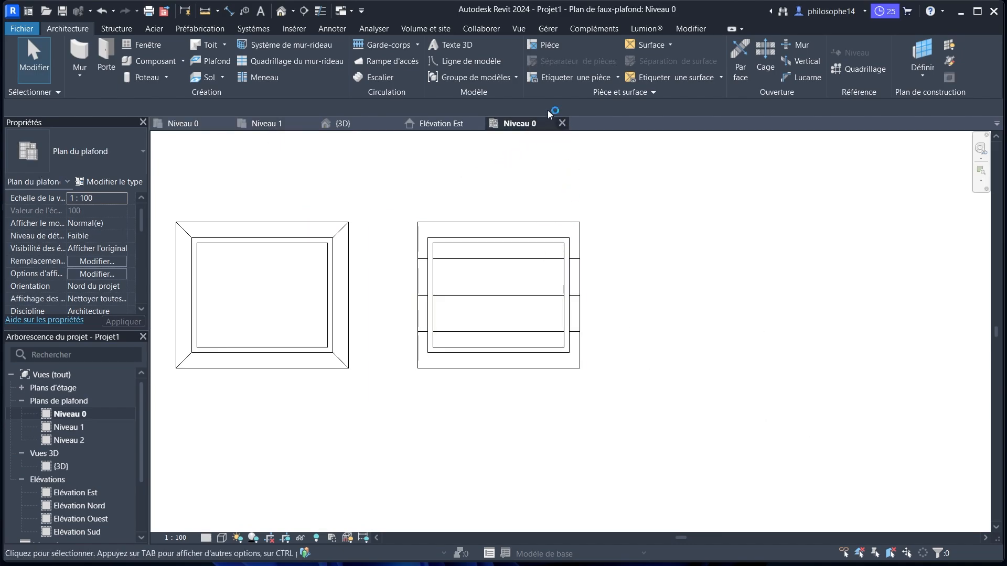
- Sketch a lens-shaped Plafond 600 mm x 1200 mm boundary in the second room, using two opposing arcs of about 1.47 radius between the roof-line midpoints
{"action": "left_click", "coordinate": [213, 61]}
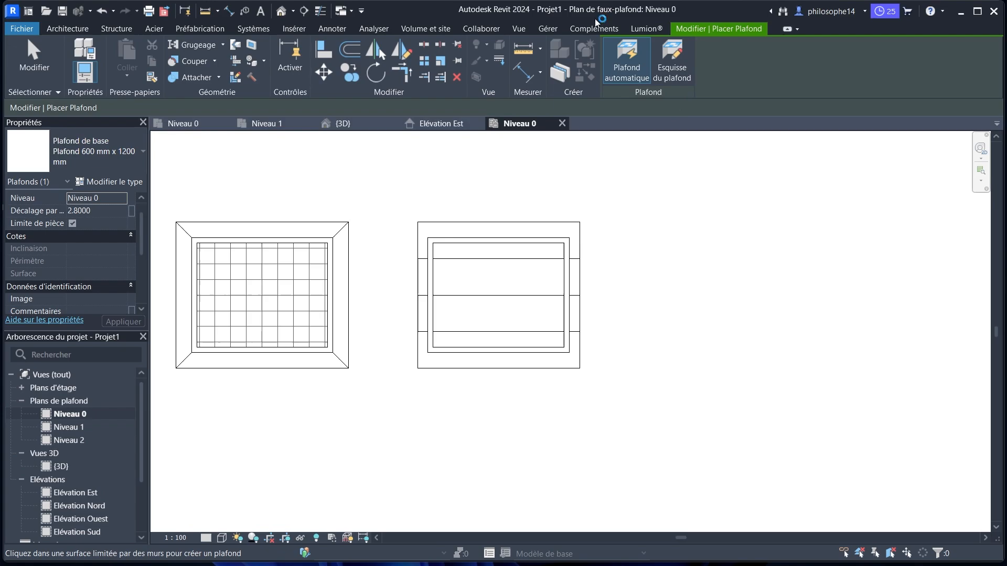
{"action": "left_click", "coordinate": [672, 60]}
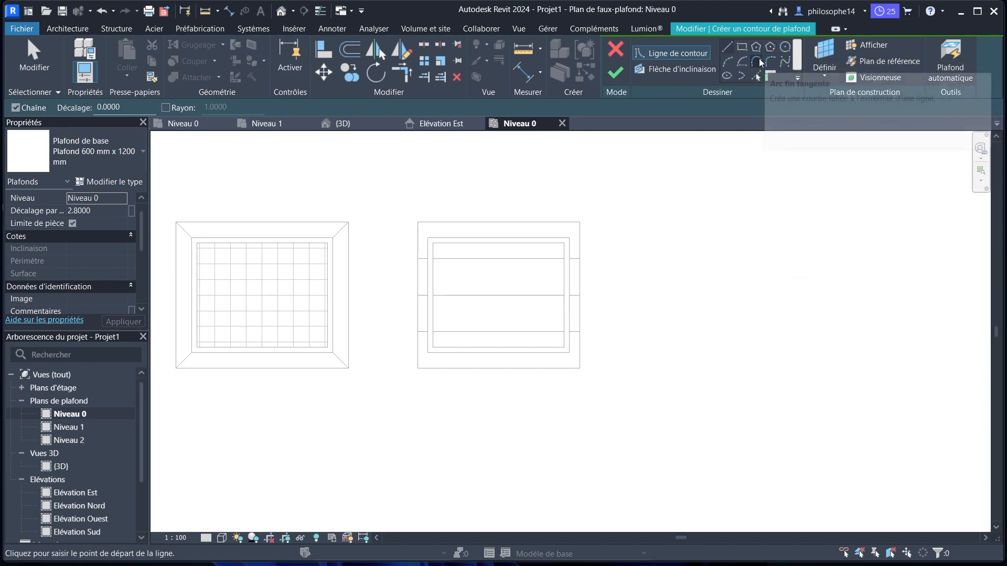
{"action": "left_click", "coordinate": [757, 62]}
{"action": "scroll", "coordinate": [499, 295], "scroll_direction": "up", "scroll_amount": 1}
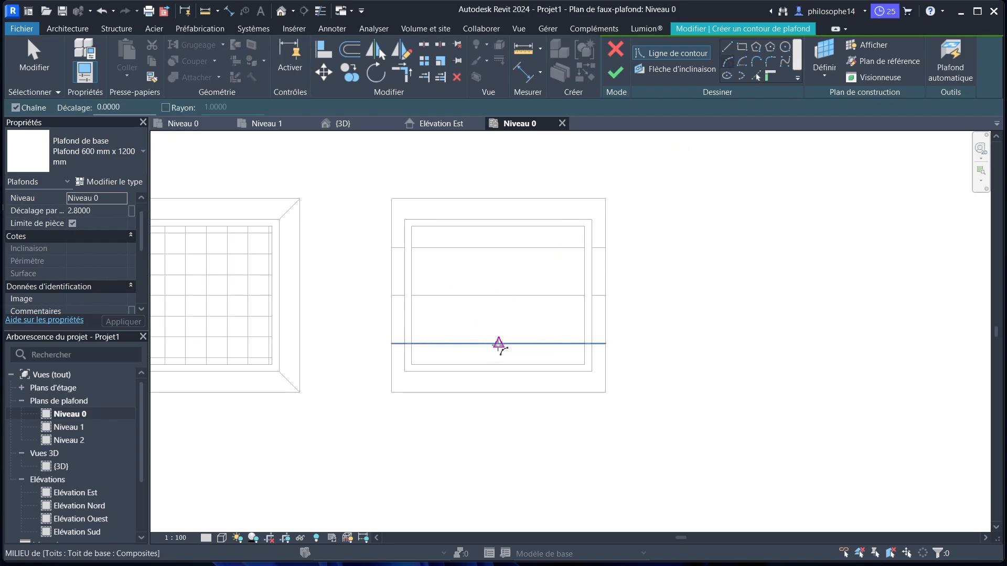
{"action": "left_click", "coordinate": [499, 344]}
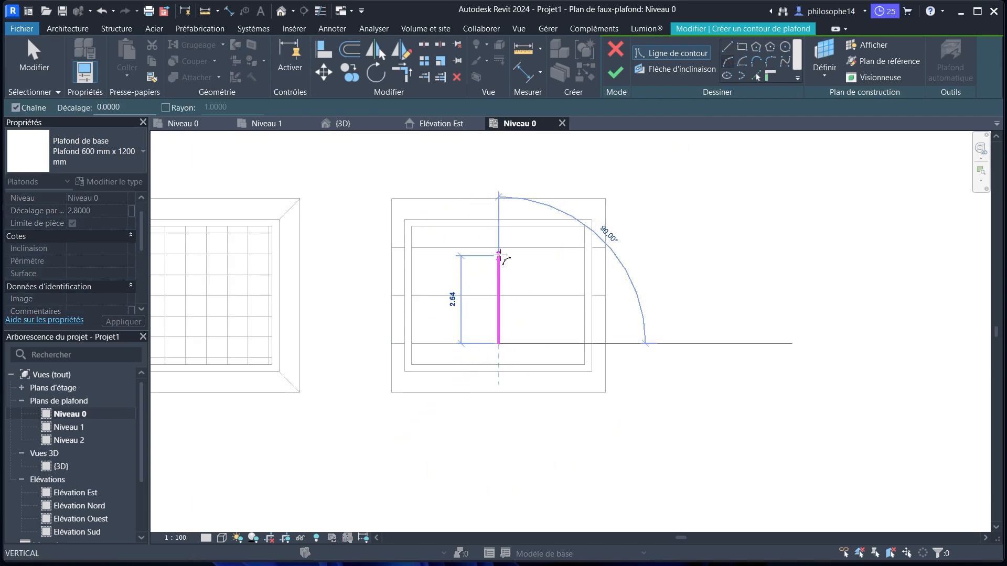
{"action": "left_click", "coordinate": [499, 247]}
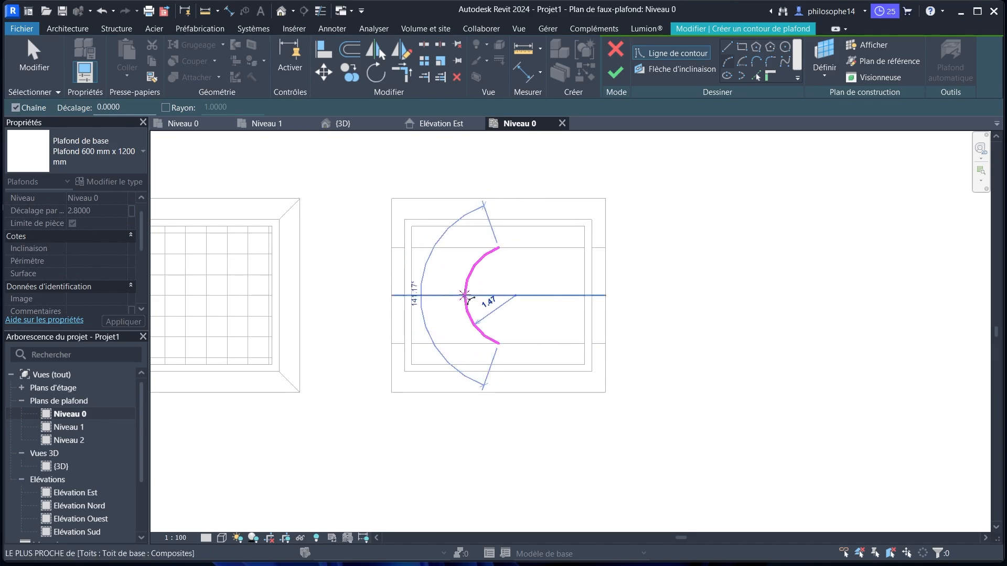
{"action": "left_click", "coordinate": [465, 296]}
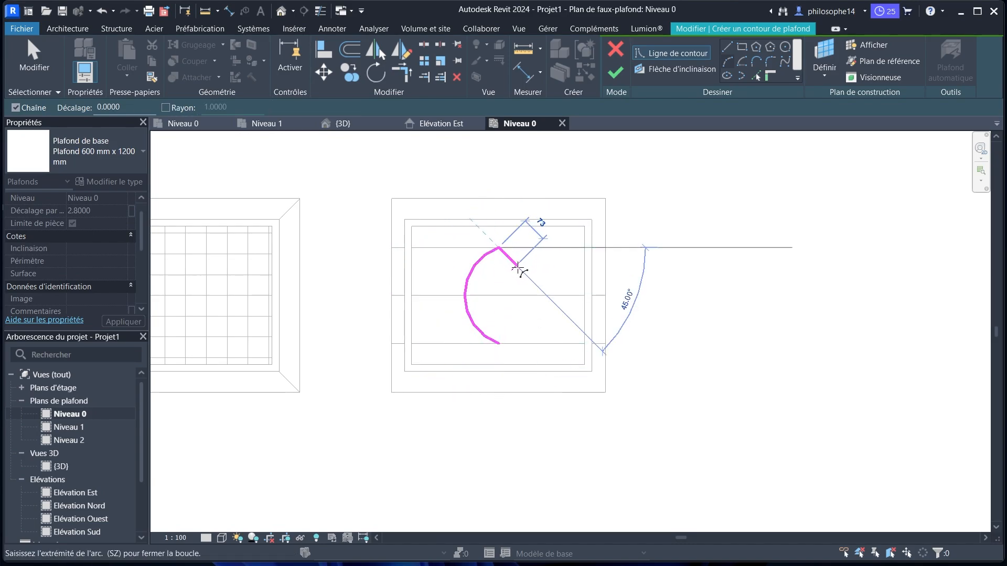
{"action": "left_click", "coordinate": [498, 344]}
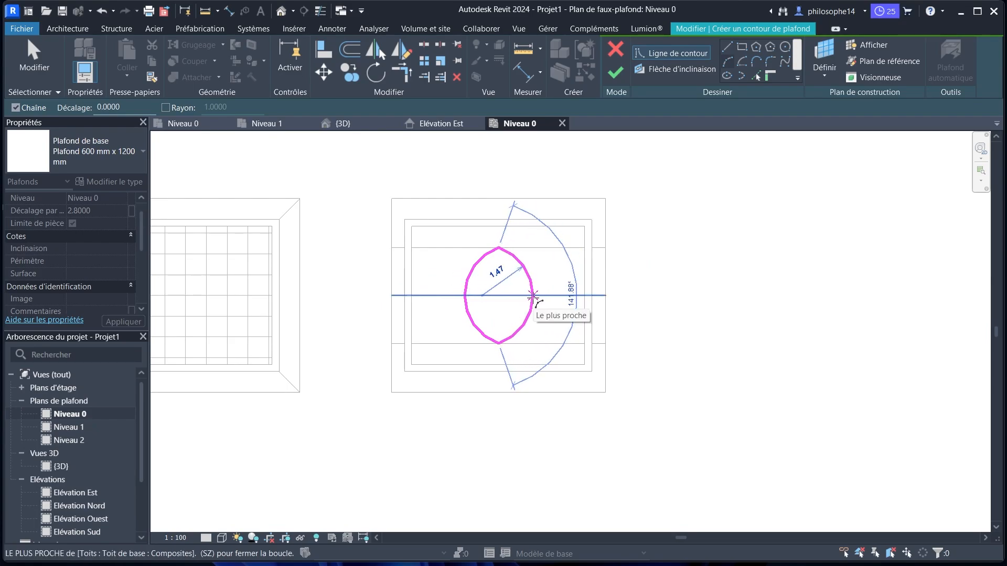
{"action": "left_click", "coordinate": [534, 297]}
- End the arc chain and finish the second room's lens-shaped ceiling sketch
{"action": "right_click", "coordinate": [685, 210]}
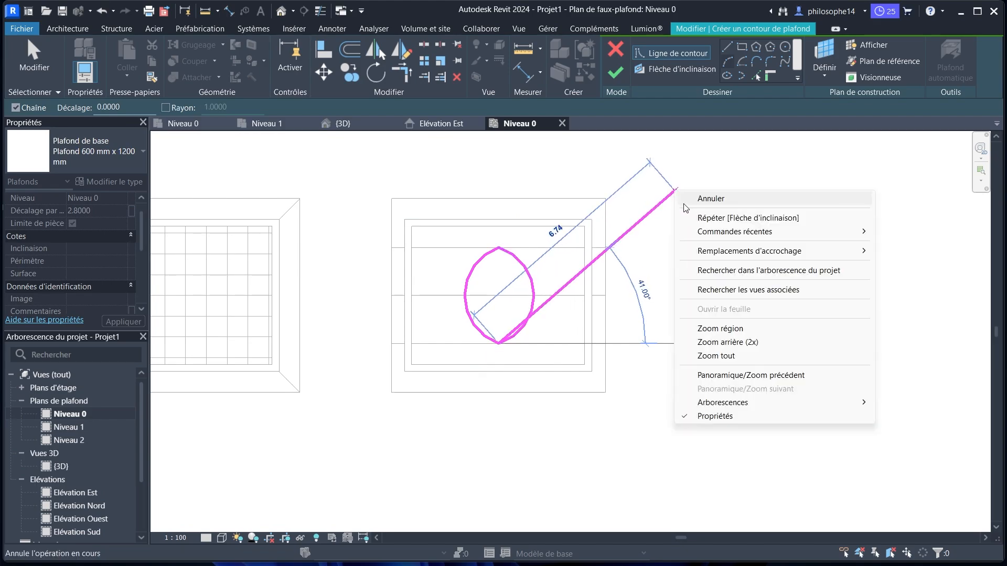
{"action": "left_click", "coordinate": [688, 207]}
{"action": "right_click", "coordinate": [691, 210]}
{"action": "scroll", "coordinate": [647, 213], "scroll_direction": "down", "scroll_amount": 1}
{"action": "left_click", "coordinate": [616, 73]}
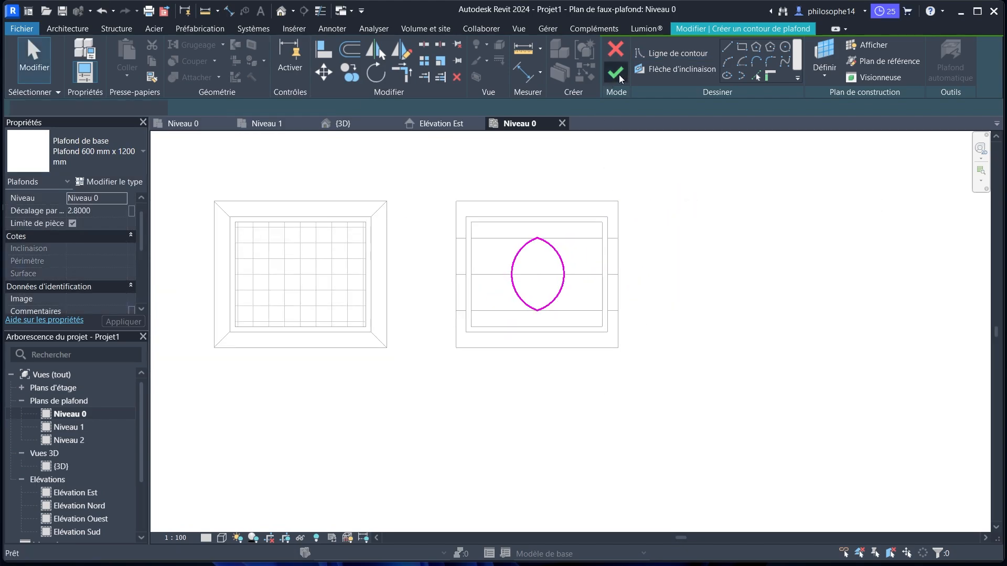
{"action": "scroll", "coordinate": [556, 286], "scroll_direction": "up", "scroll_amount": 2}
{"action": "left_click", "coordinate": [690, 269]}
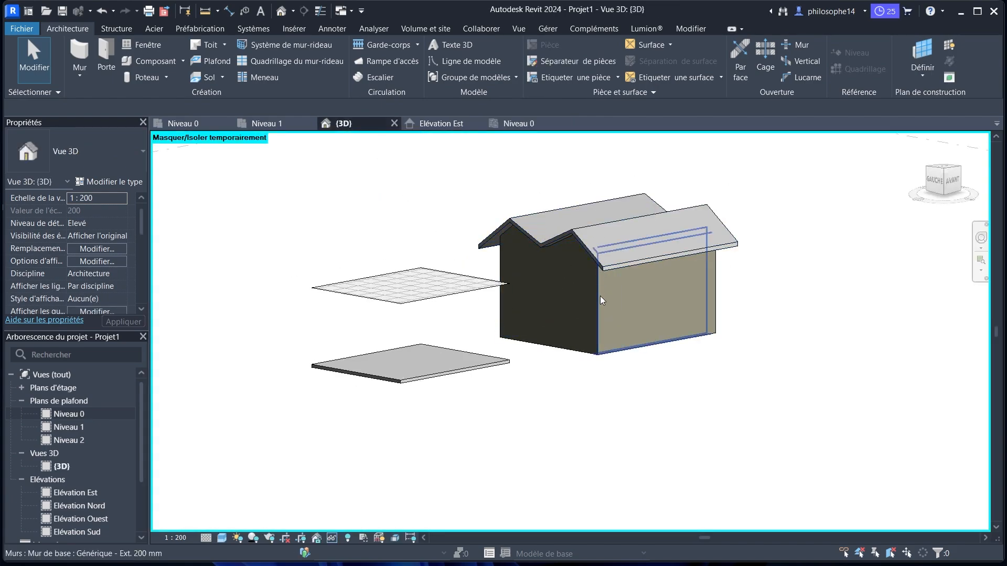
- In the 3D view, temporarily hide the second room's four walls and its extruded roof, exposing the lens-shaped ceiling
{"action": "key", "text": "Tab"}
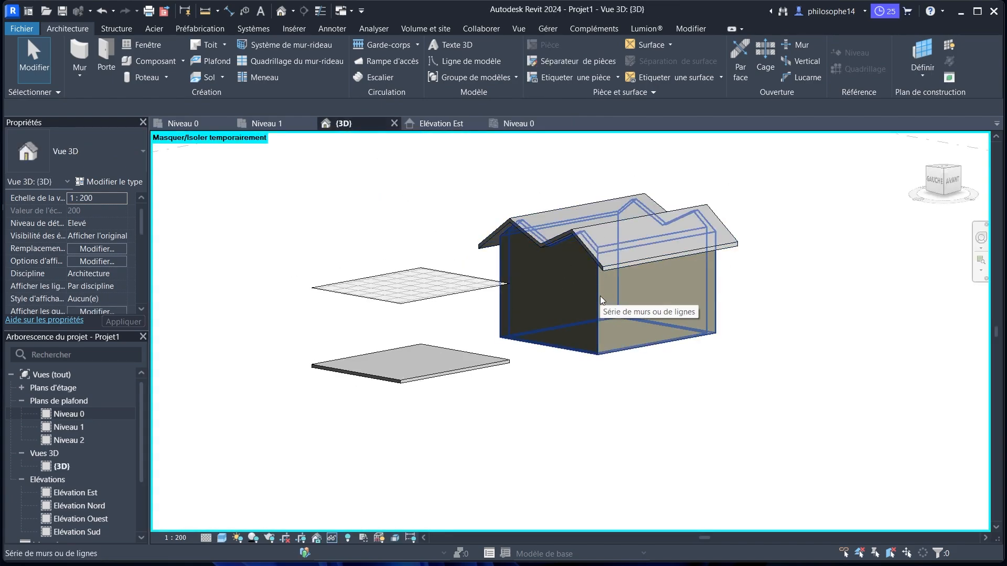
{"action": "left_click", "coordinate": [600, 296]}
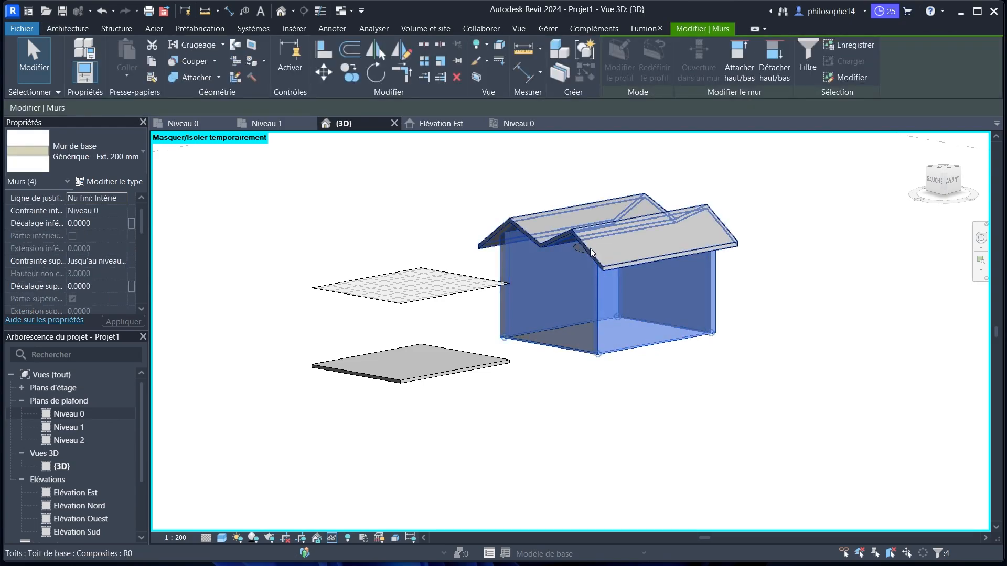
{"action": "left_click", "coordinate": [589, 252], "text": "ctrl"}
{"action": "left_click", "coordinate": [332, 538]}
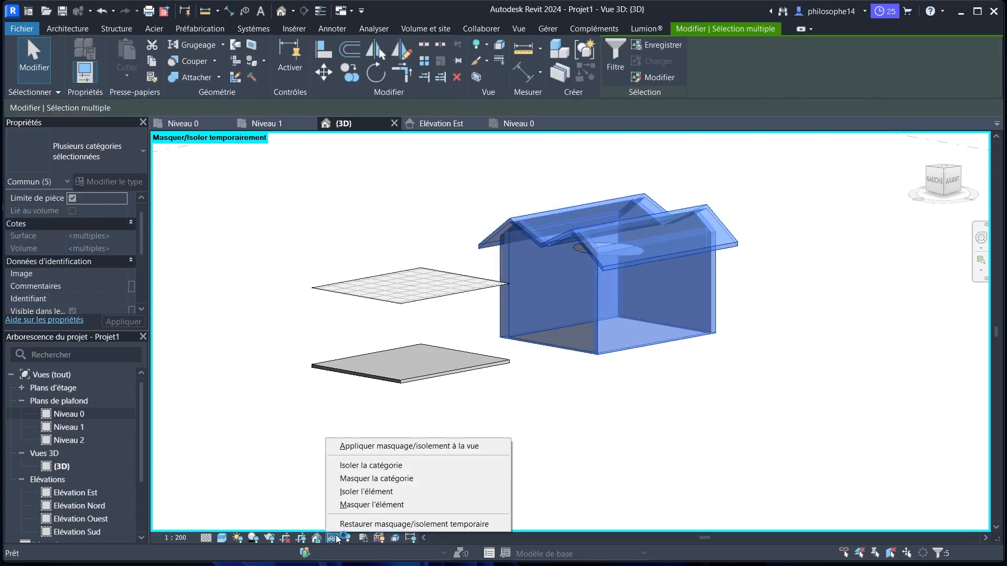
{"action": "left_click", "coordinate": [367, 505]}
{"action": "scroll", "coordinate": [608, 263], "scroll_direction": "up", "scroll_amount": 3}
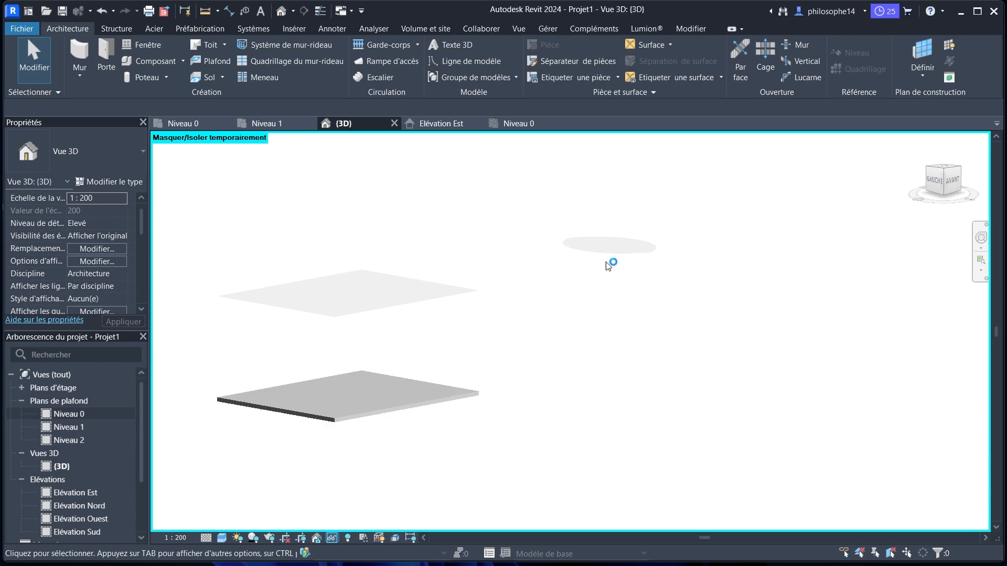
{"action": "middle_click_drag", "start_coordinate": [628, 320], "coordinate": [594, 364], "text": "shift"}
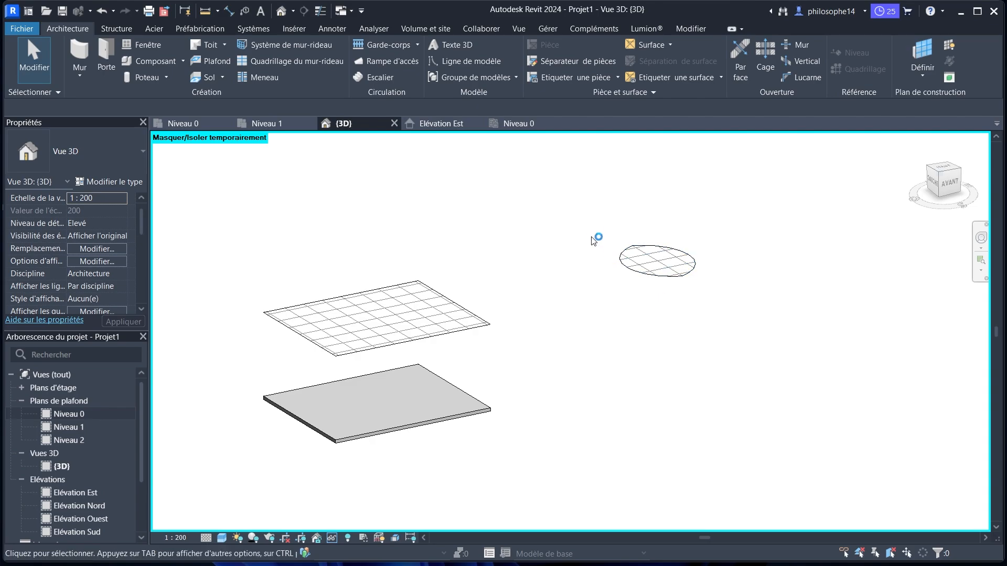
- Duplicate the lens-shaped ceiling's type under the name "Plafond au contre contre plaquet"
{"action": "left_click_drag", "start_coordinate": [588, 228], "coordinate": [744, 314]}
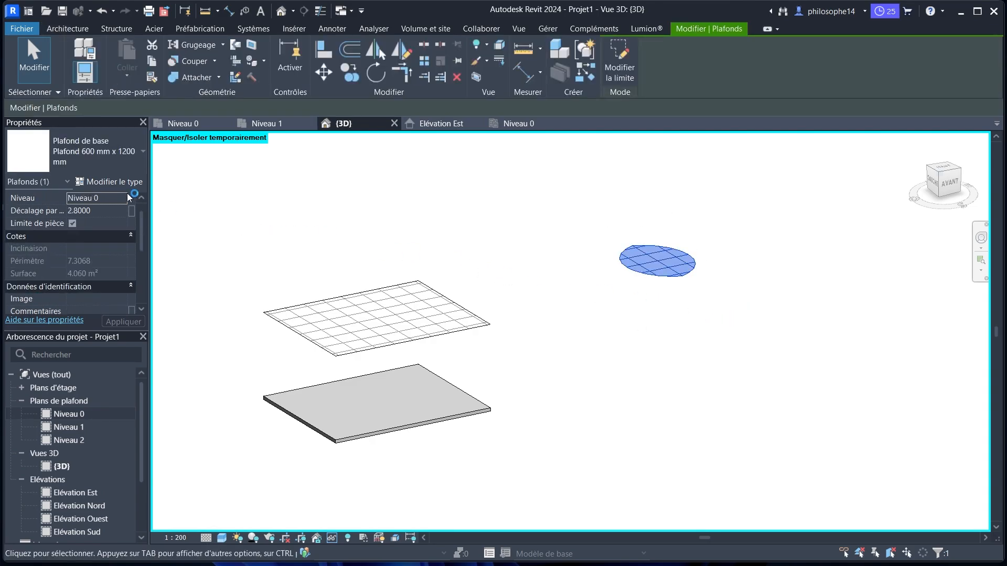
{"action": "left_click", "coordinate": [116, 184]}
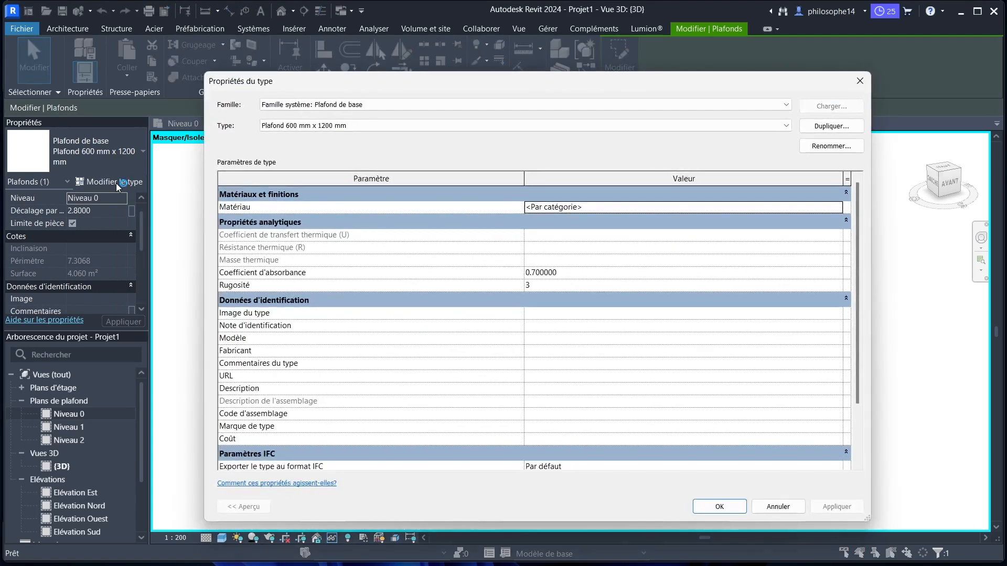
{"action": "left_click", "coordinate": [816, 127]}
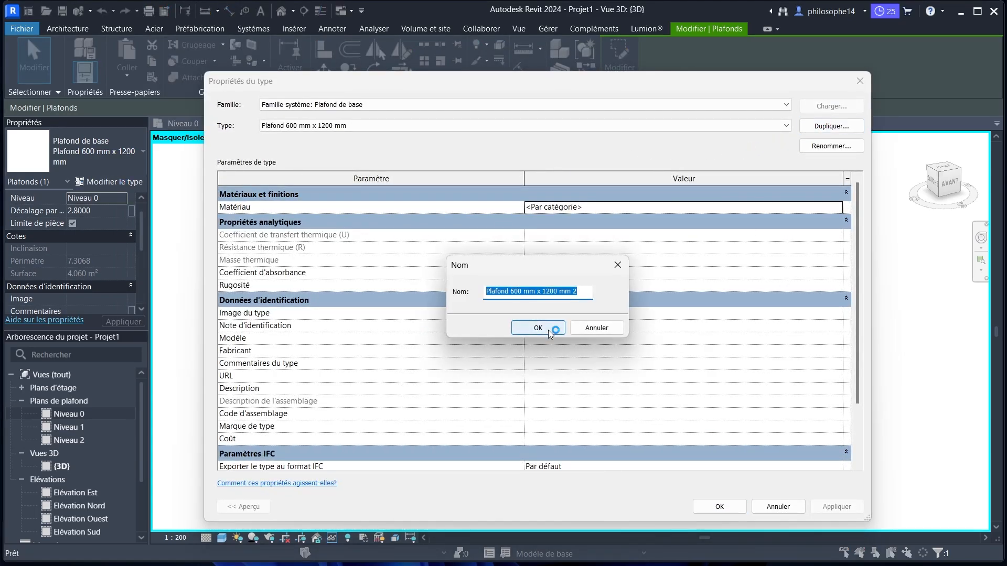
{"action": "type", "text": "Pal"}
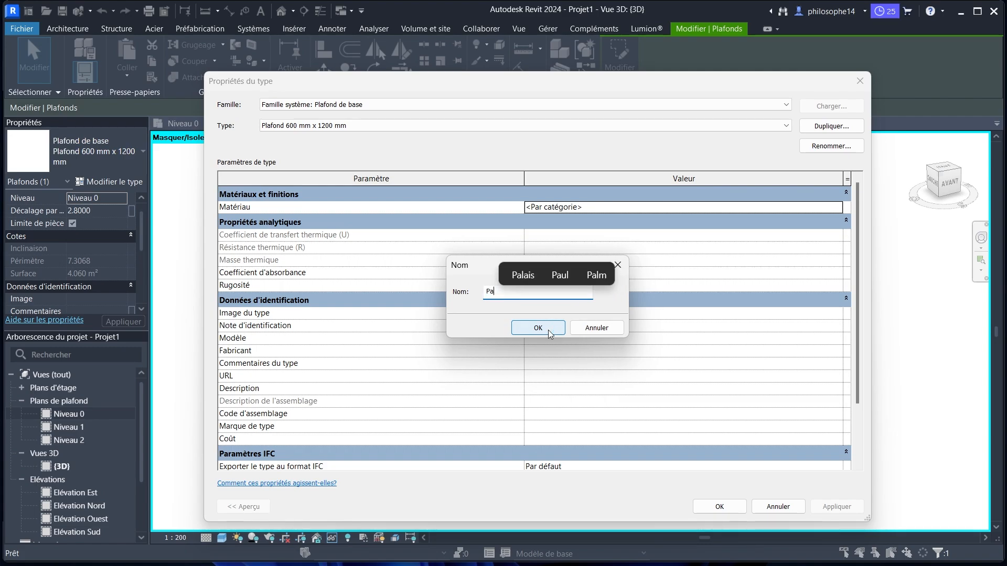
{"action": "key", "text": "BackSpace"}
{"action": "key", "text": "BackSpace"}
{"action": "type", "text": "lanfo"}
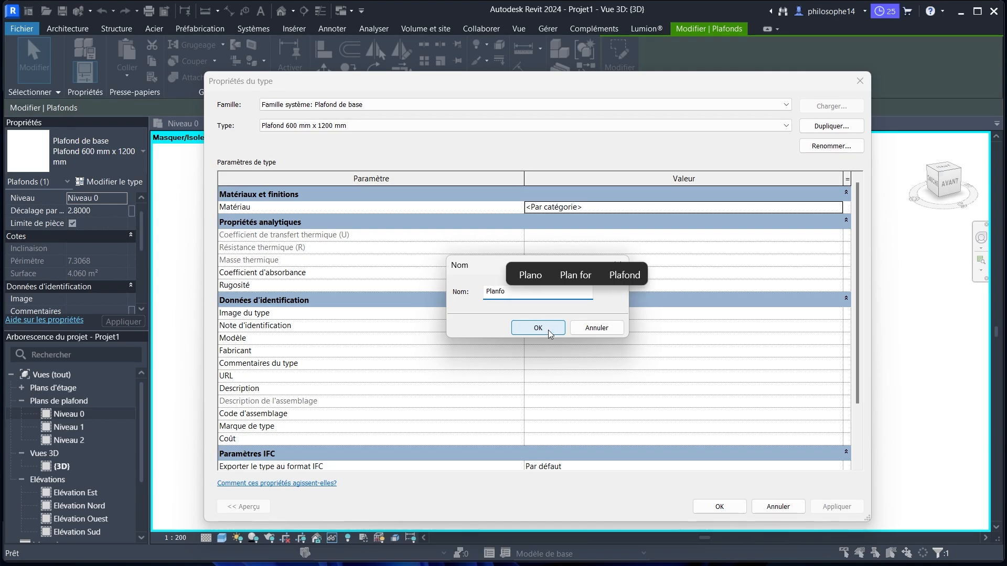
{"action": "key", "text": "BackSpace"}
{"action": "key", "text": "BackSpace"}
{"action": "key", "text": "BackSpace"}
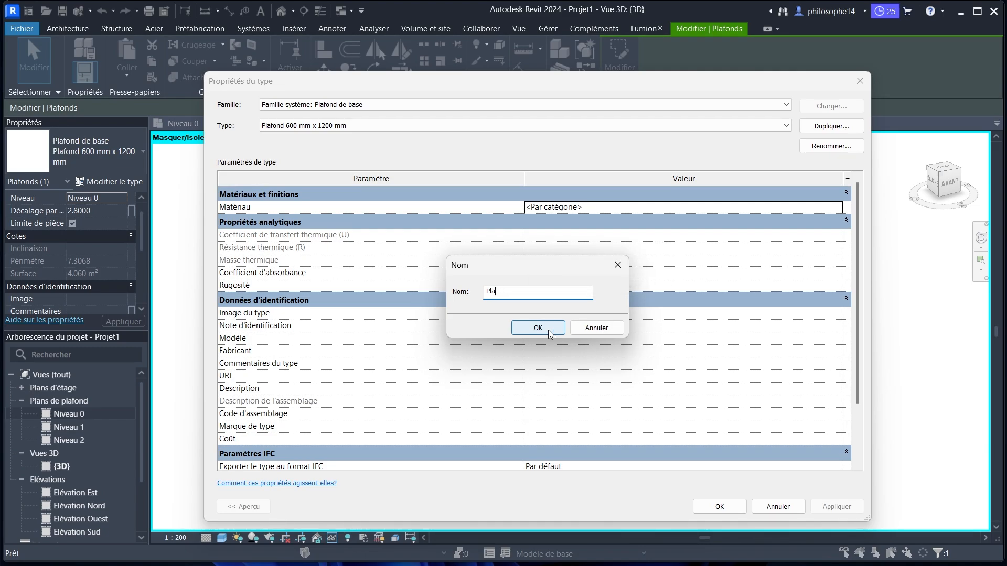
{"action": "type", "text": "fond "}
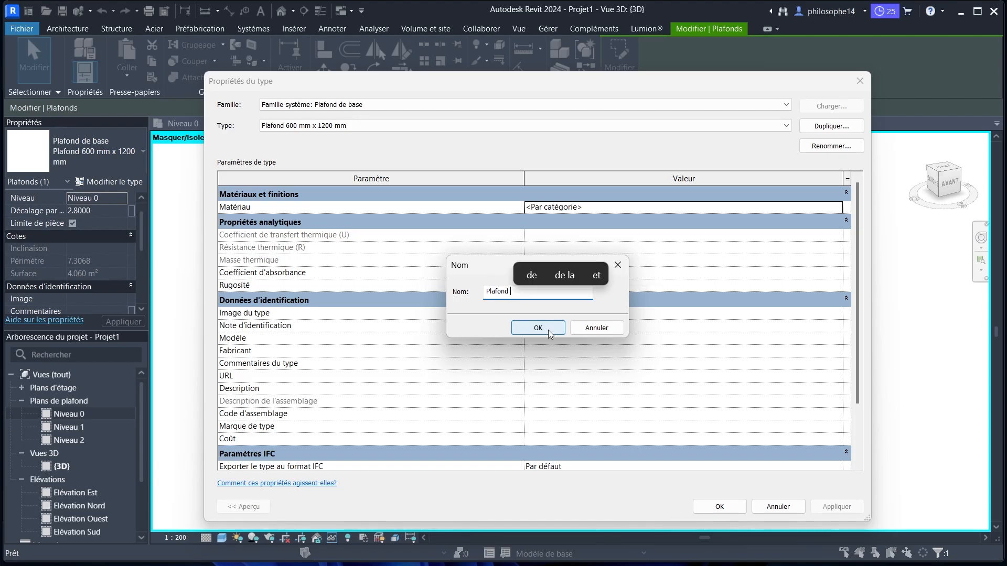
{"action": "type", "text": "au contre "}
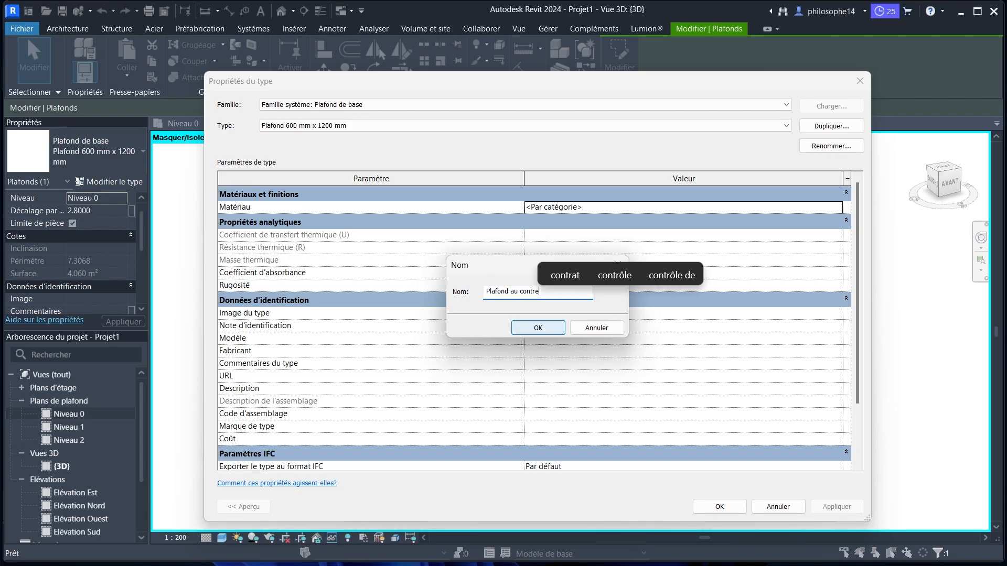
{"action": "type", "text": "contre"}
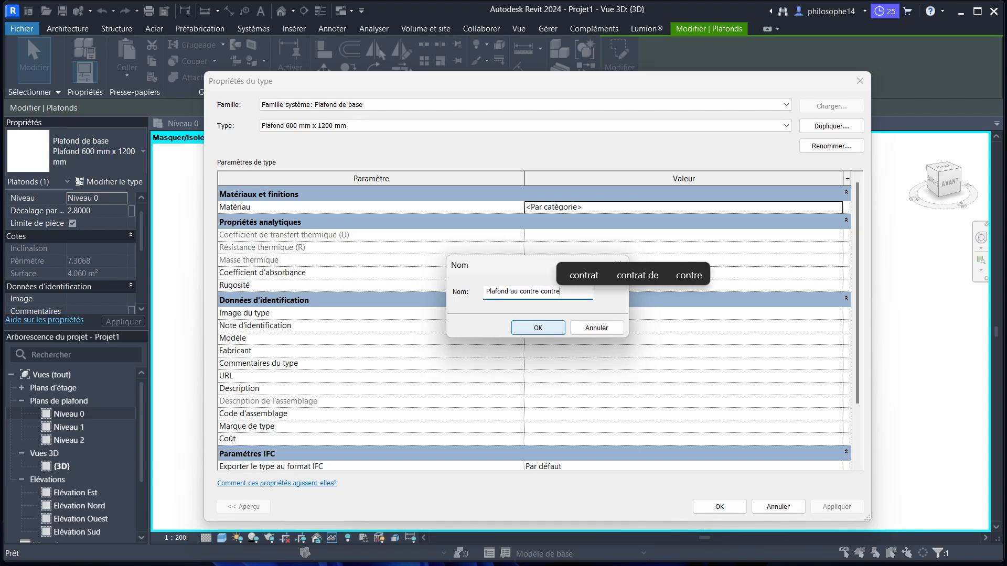
{"action": "type", "text": " pla"}
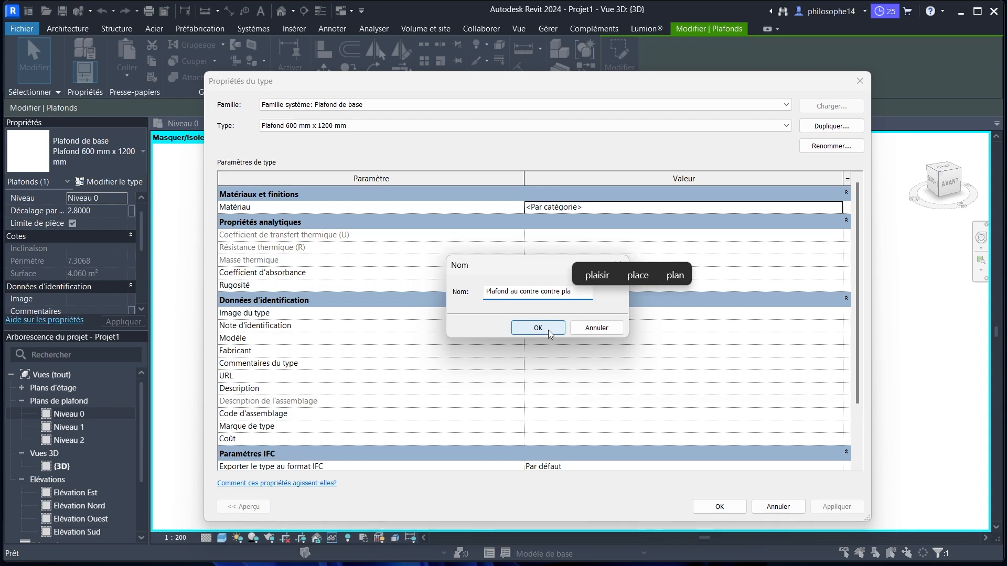
{"action": "type", "text": "quet"}
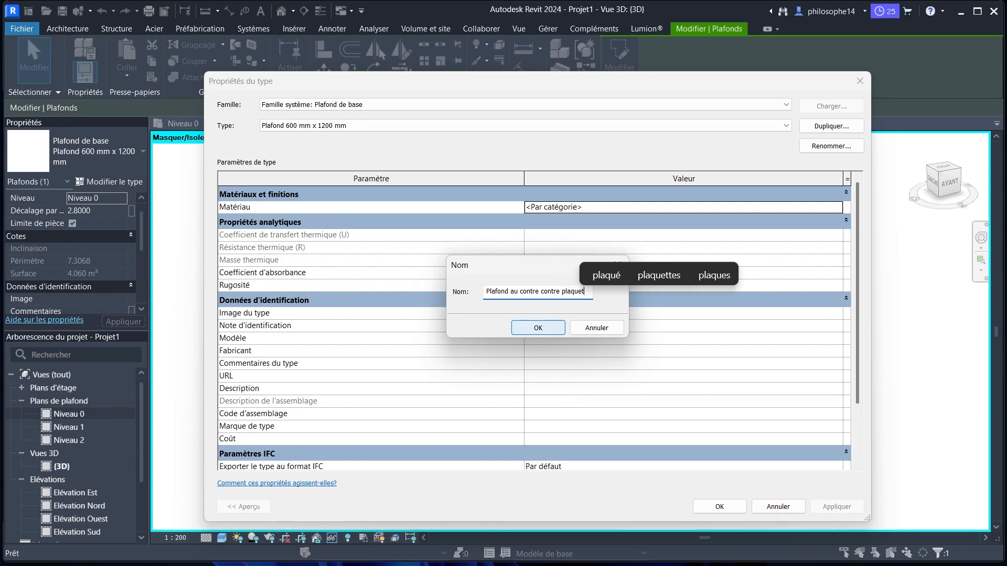
{"action": "left_click", "coordinate": [548, 329]}
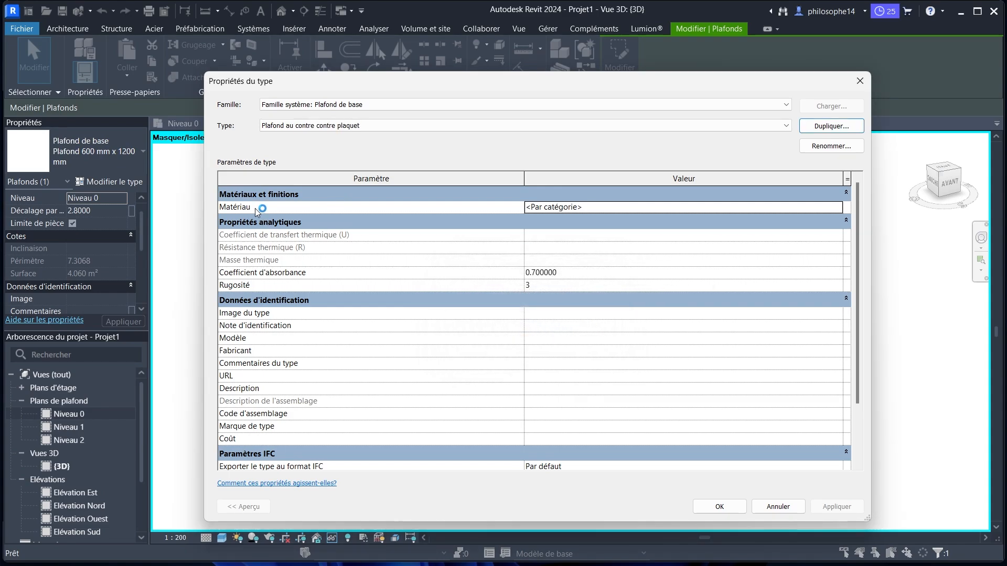
- Assign the material Bois - Panneau de porte to the new ceiling type and apply the change
{"action": "left_click", "coordinate": [837, 206]}
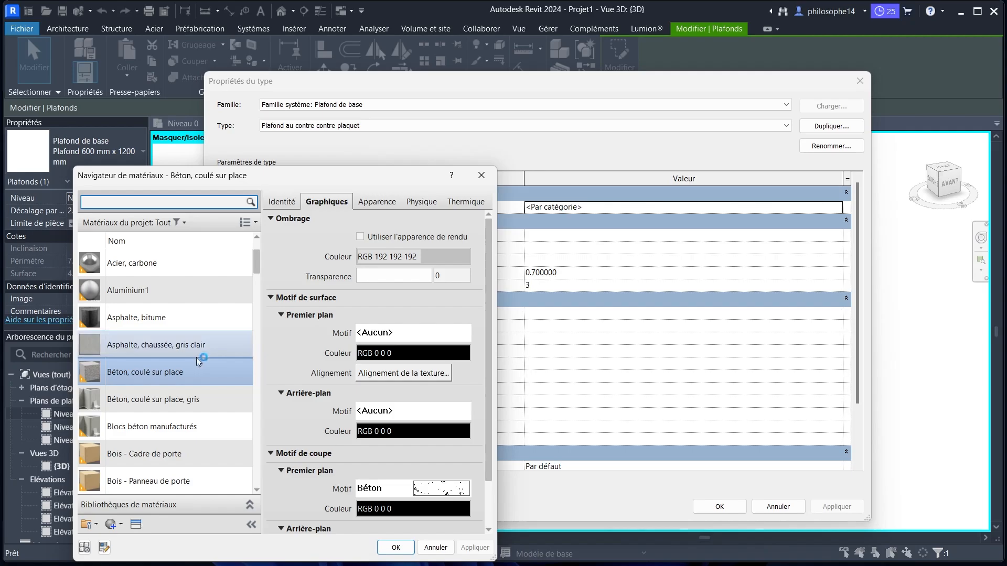
{"action": "scroll", "coordinate": [172, 368], "scroll_direction": "down", "scroll_amount": 3}
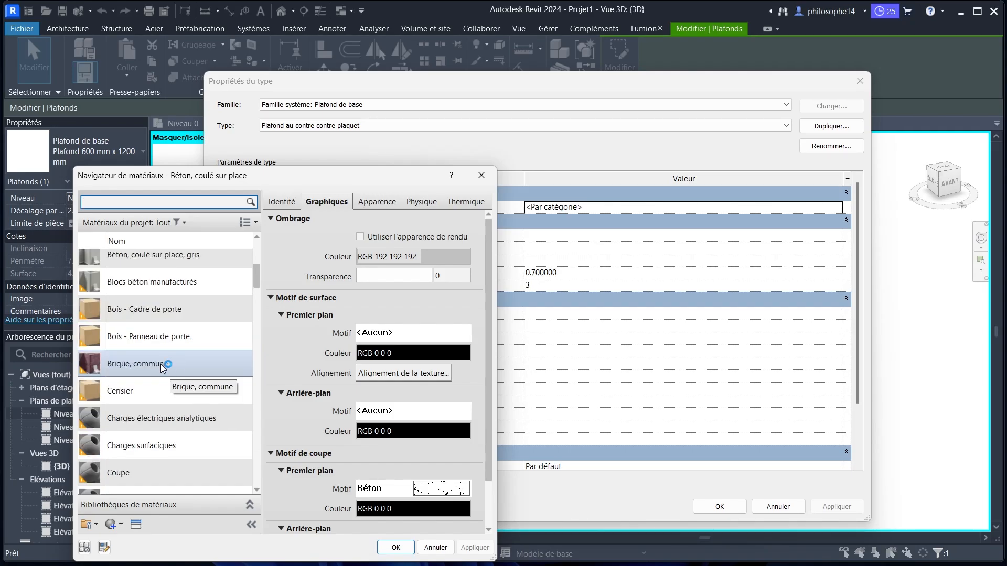
{"action": "left_click", "coordinate": [139, 338]}
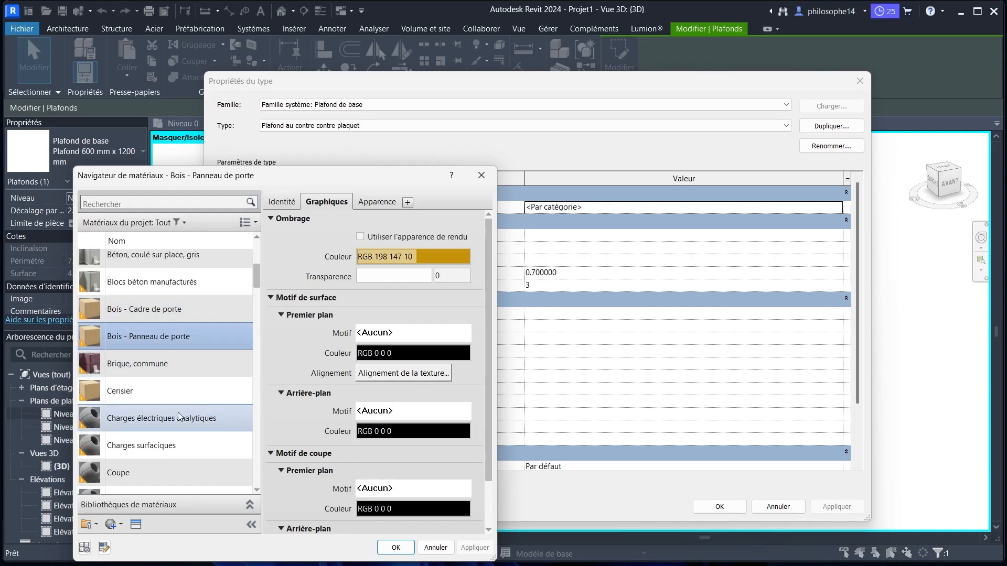
{"action": "left_click", "coordinate": [396, 547]}
{"action": "left_click", "coordinate": [835, 506]}
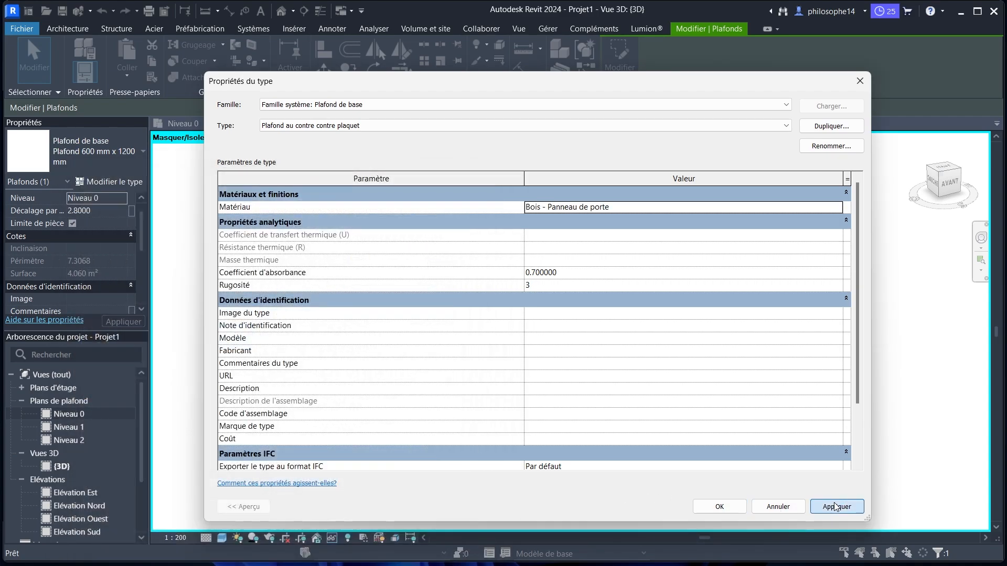
{"action": "scroll", "coordinate": [484, 344], "scroll_direction": "down", "scroll_amount": 3}
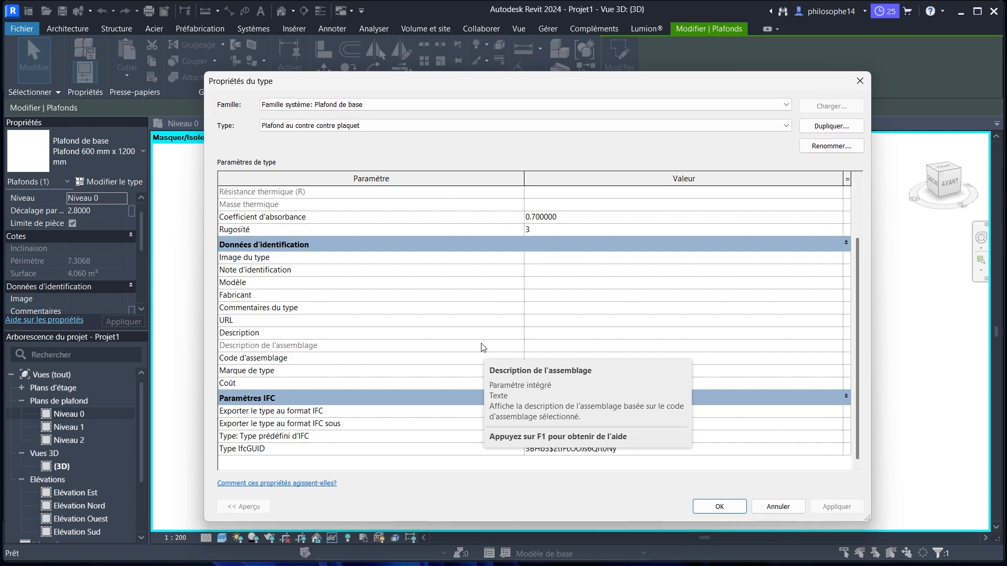
- Accept the type properties to apply the type "Plafond au contre contre plaquet" to the lens-shaped ceiling, and clear the selection
{"action": "scroll", "coordinate": [483, 347], "scroll_direction": "up", "scroll_amount": 2}
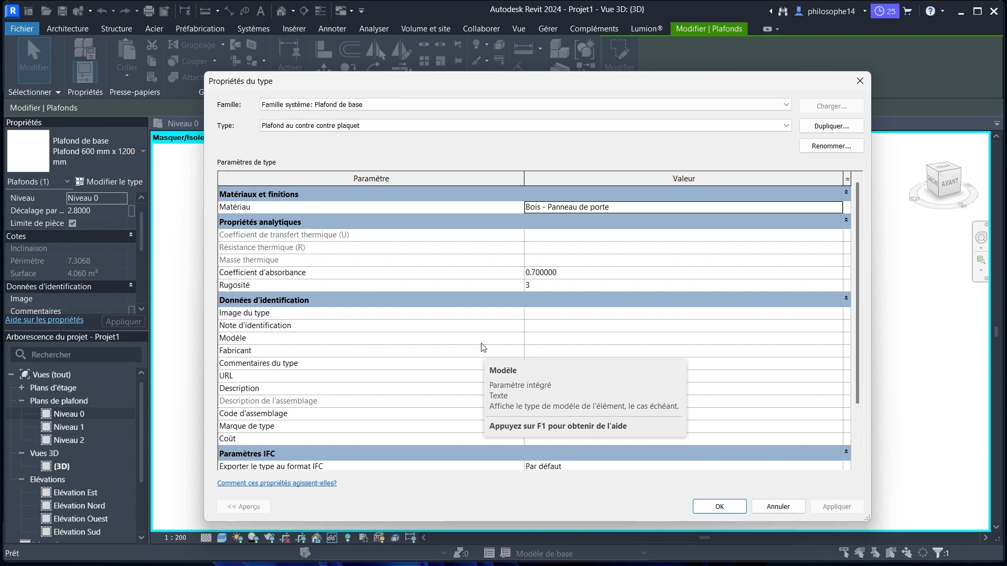
{"action": "left_click", "coordinate": [719, 506]}
{"action": "left_click", "coordinate": [726, 362]}
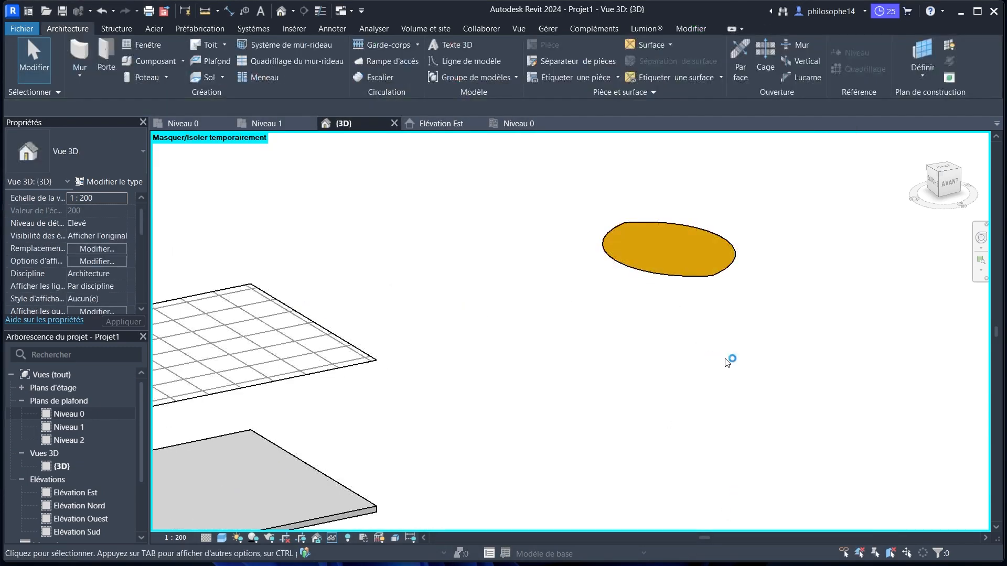
{"action": "scroll", "coordinate": [697, 278], "scroll_direction": "down", "scroll_amount": 3}
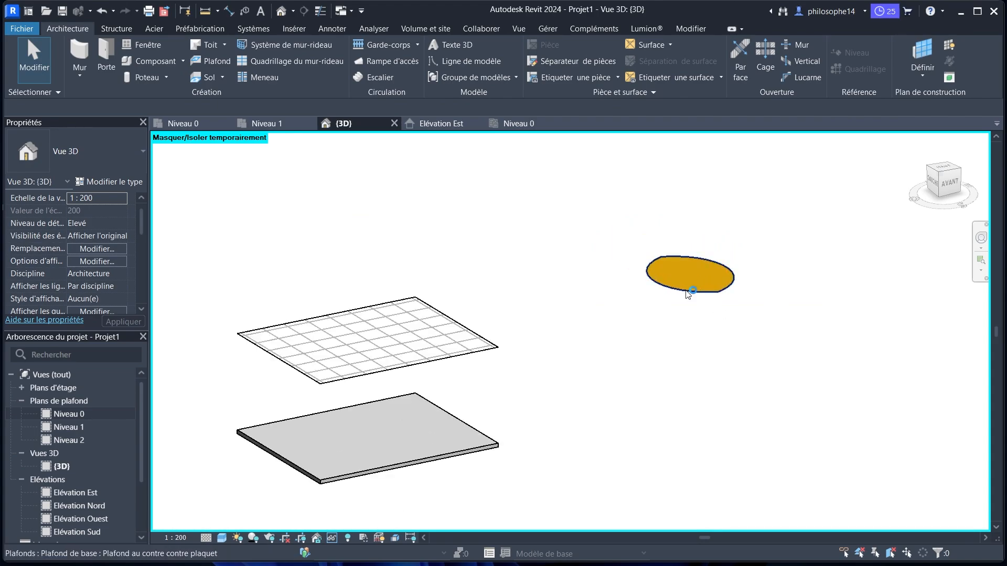
{"action": "left_click", "coordinate": [688, 292]}
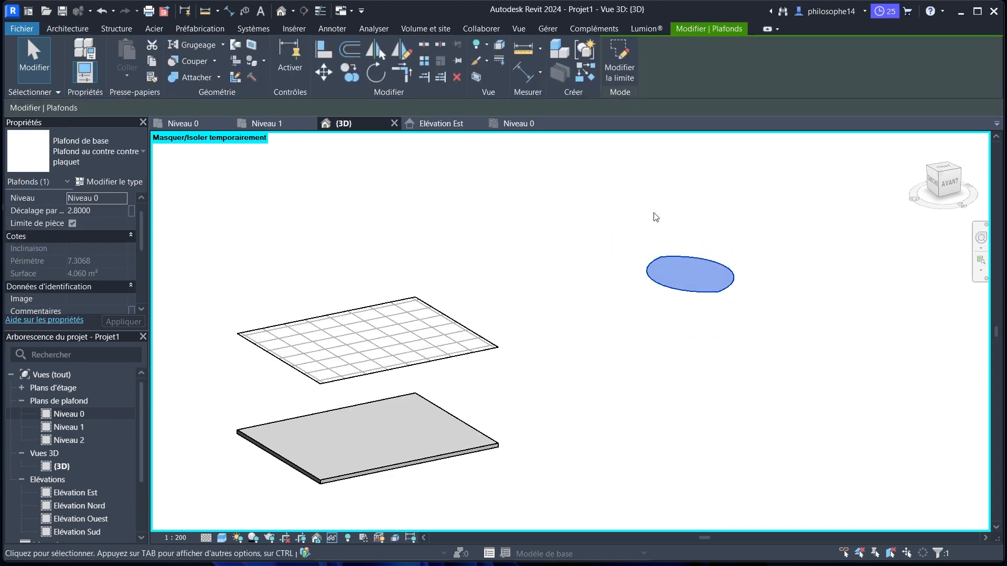
{"action": "left_click", "coordinate": [723, 337]}
{"action": "middle_click_drag", "start_coordinate": [753, 353], "coordinate": [681, 344], "text": "shift"}
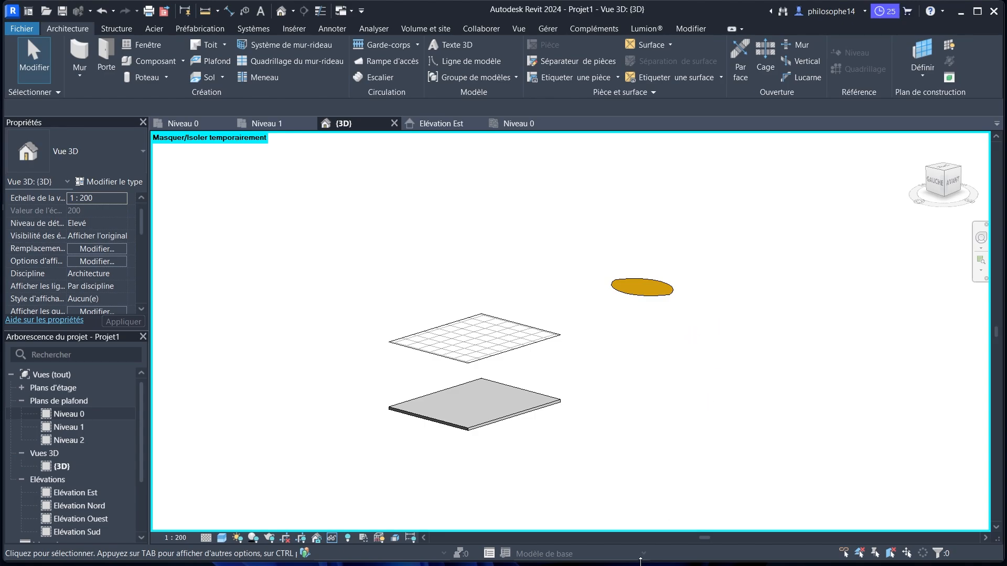
{"action": "mouse_move", "coordinate": [645, 564]}
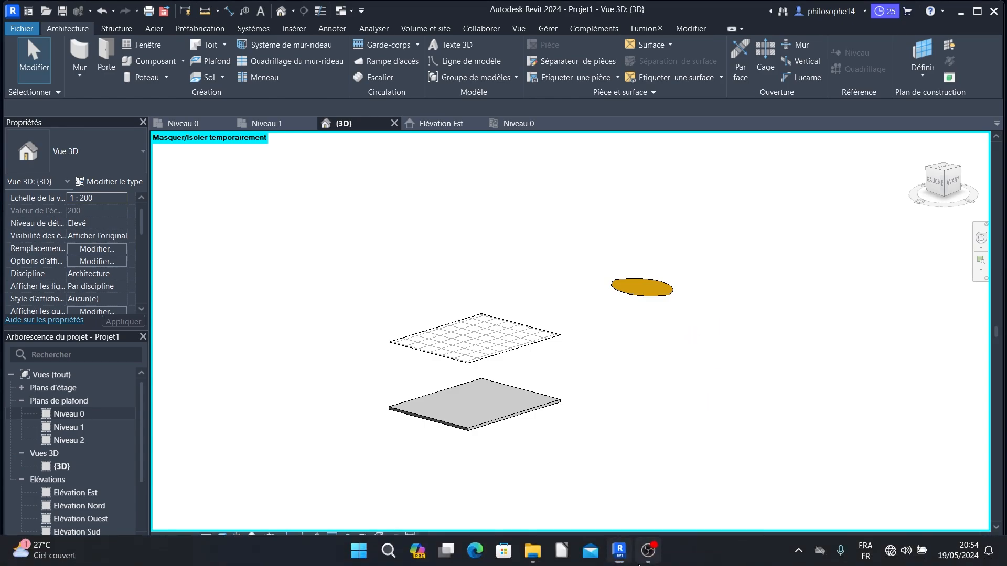